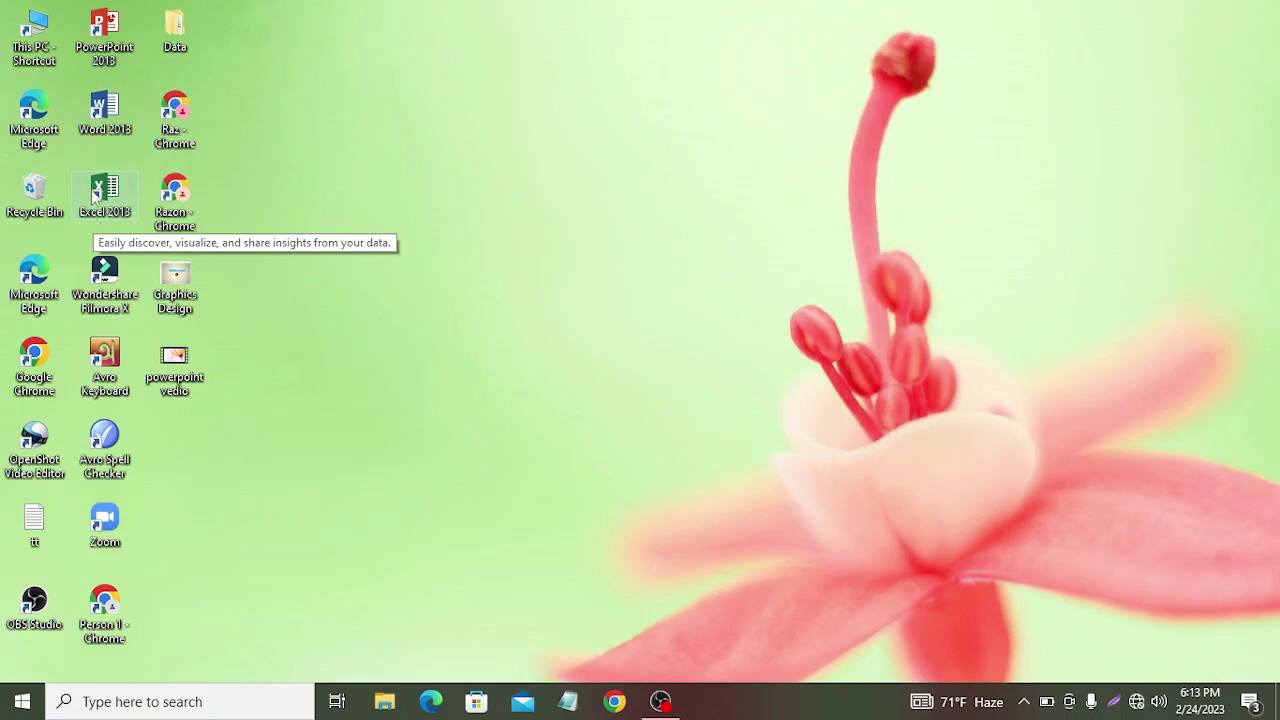
# Step: Launch Excel 2013 from the desktop and start a Blank workbook, Book1
pyautogui.doubleClick(98, 198)
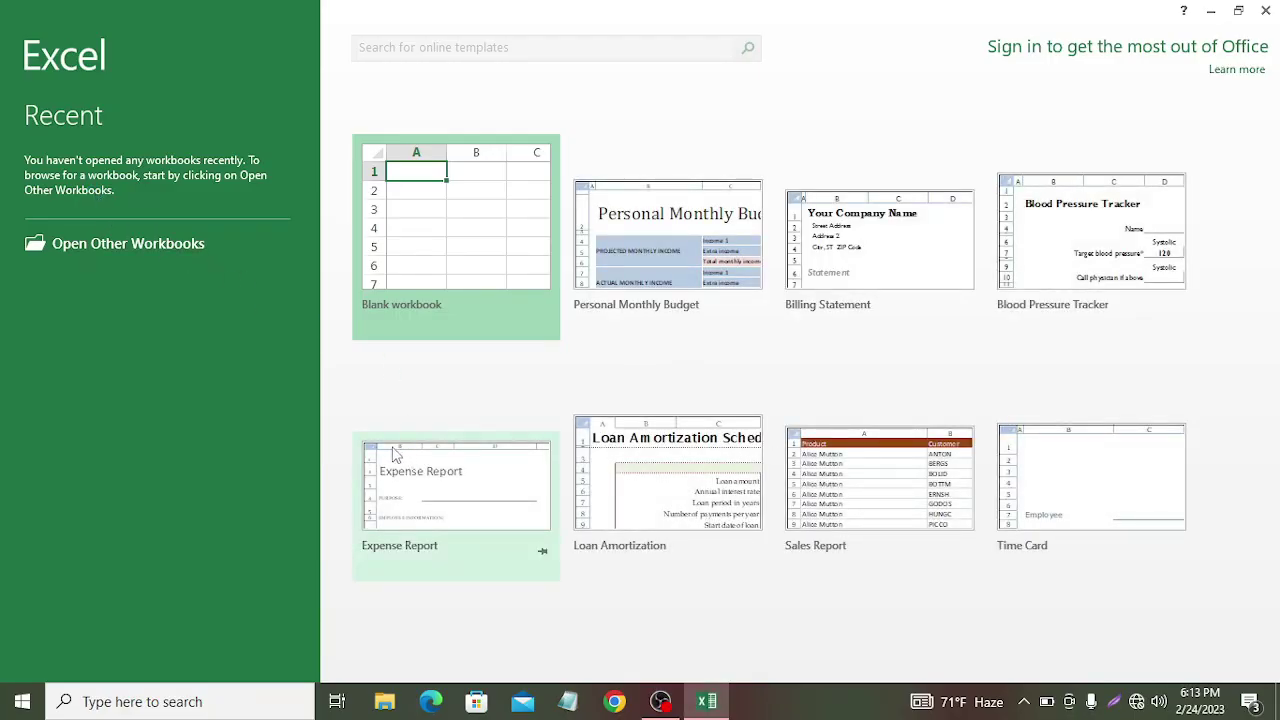
pyautogui.click(472, 280)
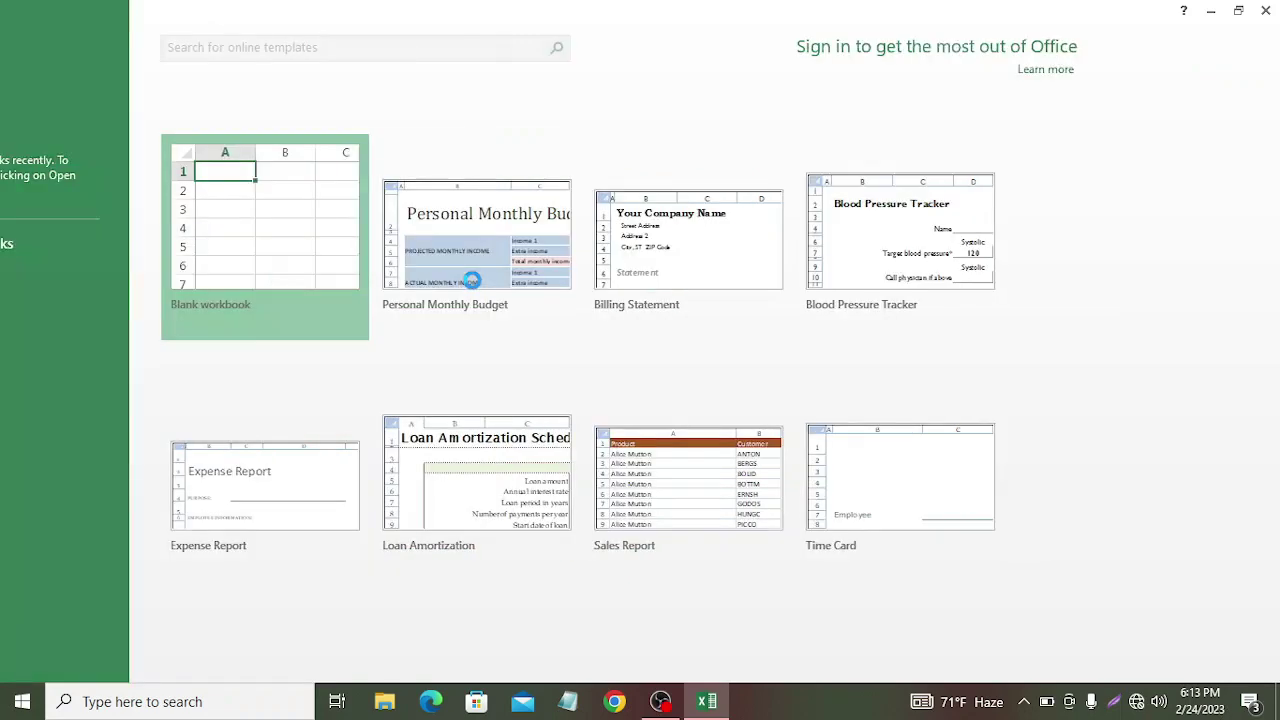
pyautogui.click(472, 280)
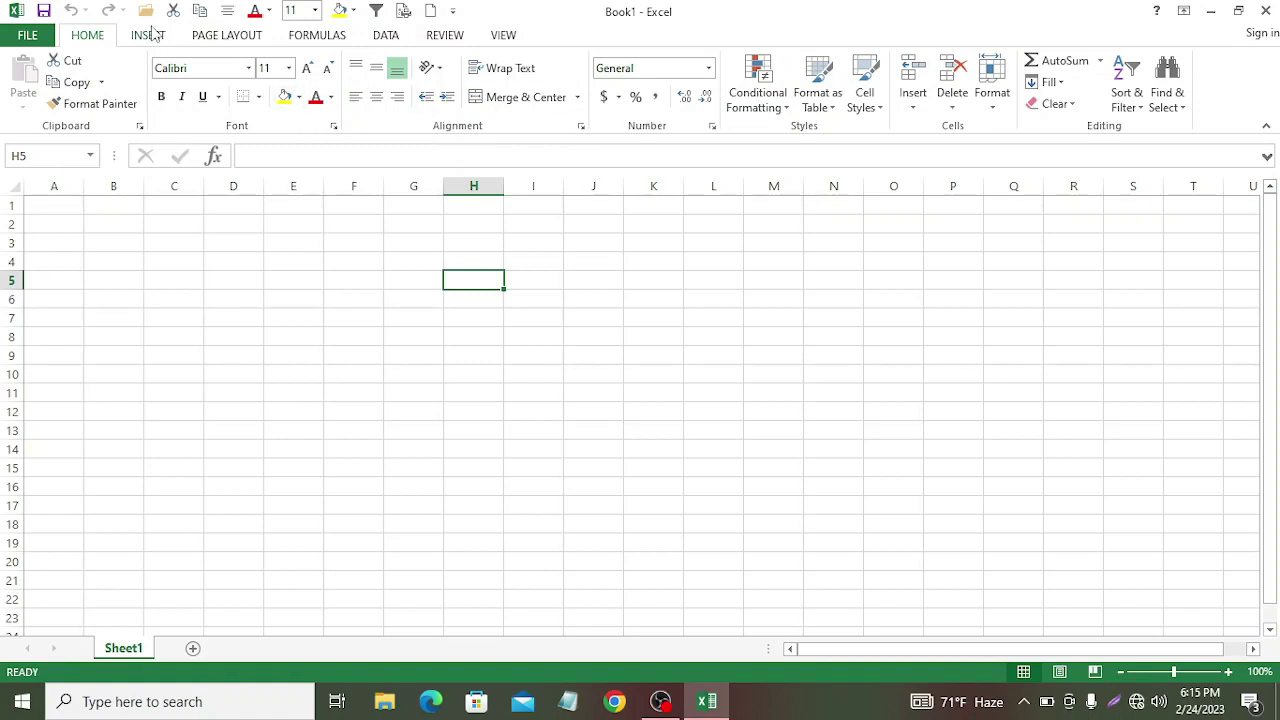
# Step: Browse the INSERT, PAGE LAYOUT and DATA ribbon tabs in turn
pyautogui.click(146, 37)
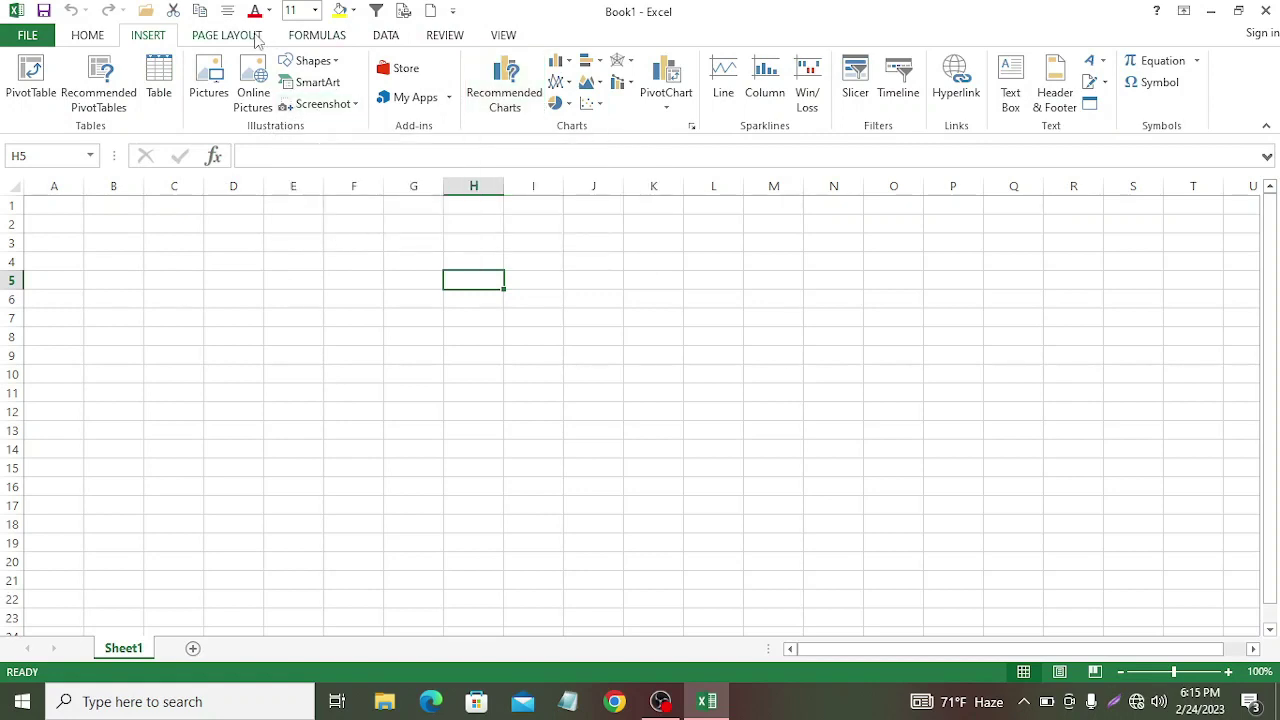
pyautogui.click(257, 37)
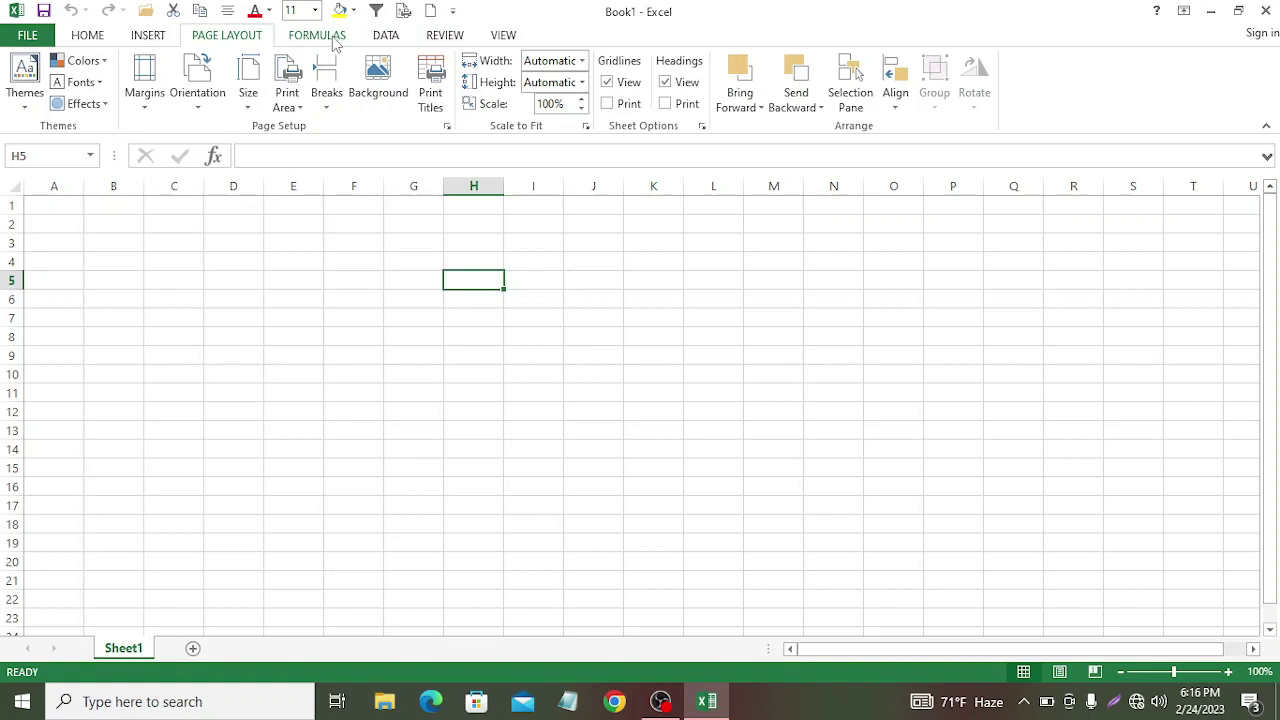
pyautogui.click(388, 38)
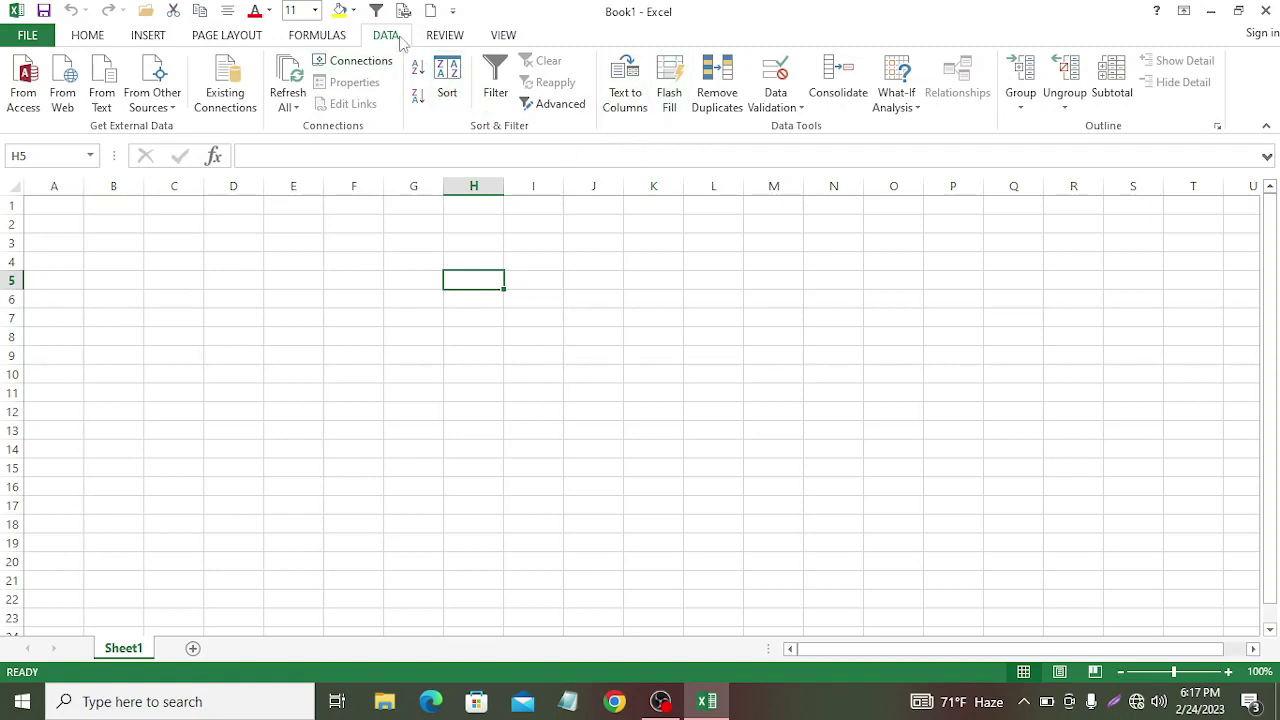
# Step: Browse the REVIEW and VIEW ribbon tabs, then return to HOME
pyautogui.click(443, 38)
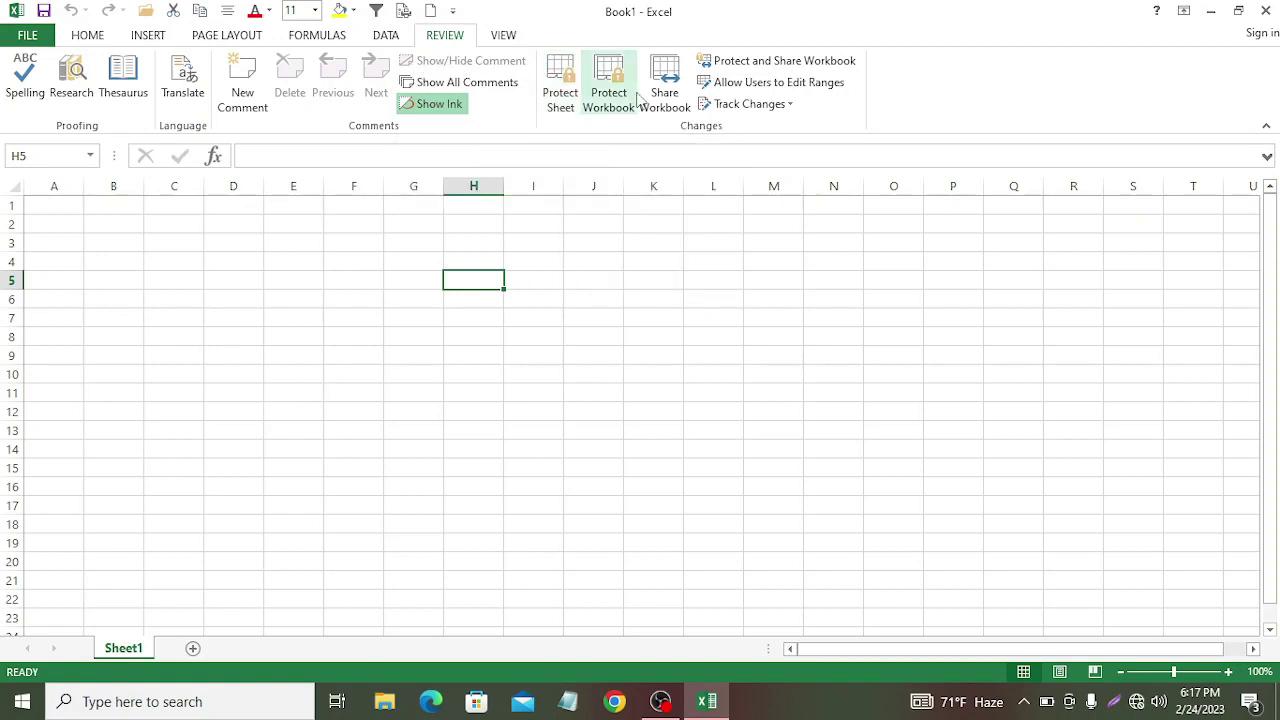
pyautogui.click(502, 37)
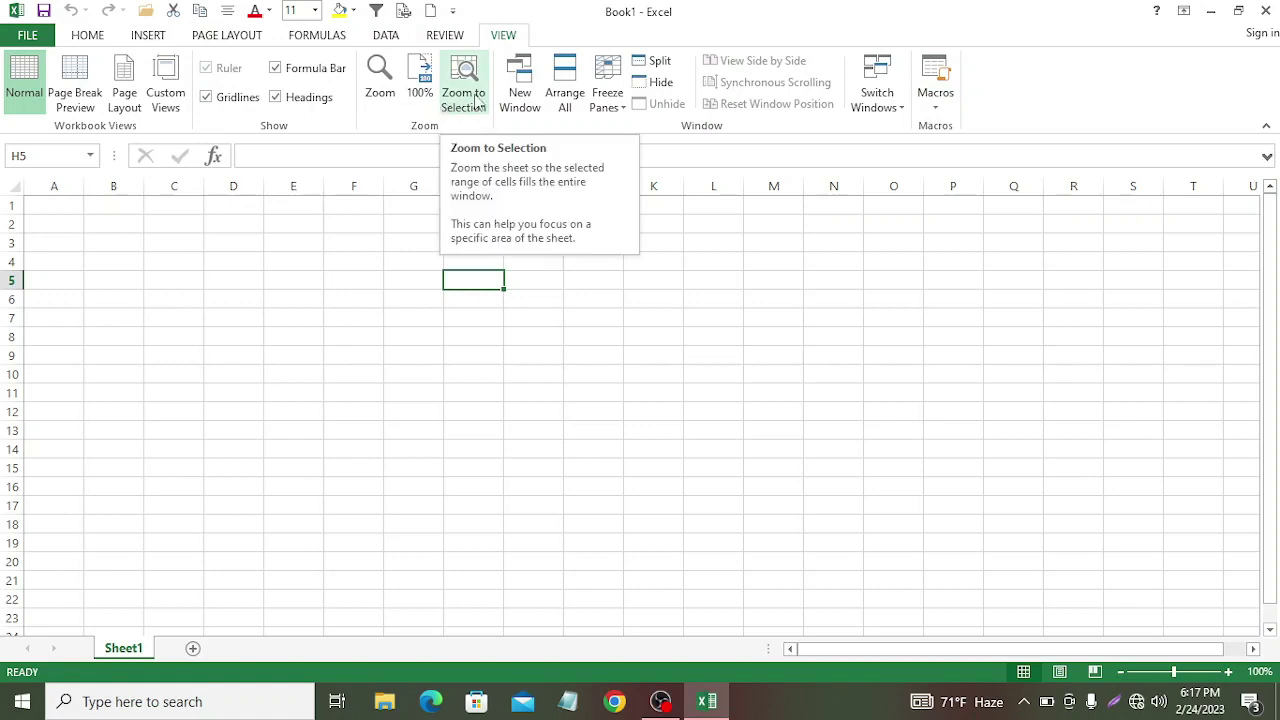
pyautogui.click(87, 35)
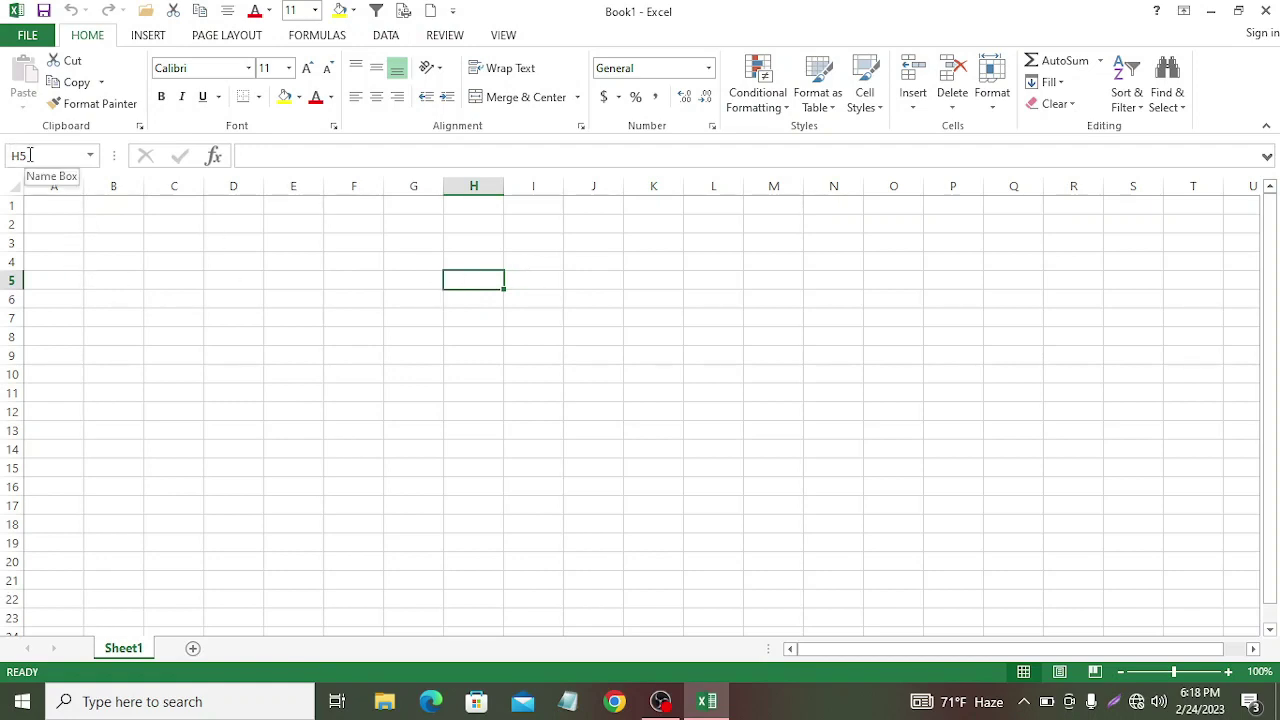
pyautogui.click(56, 206)
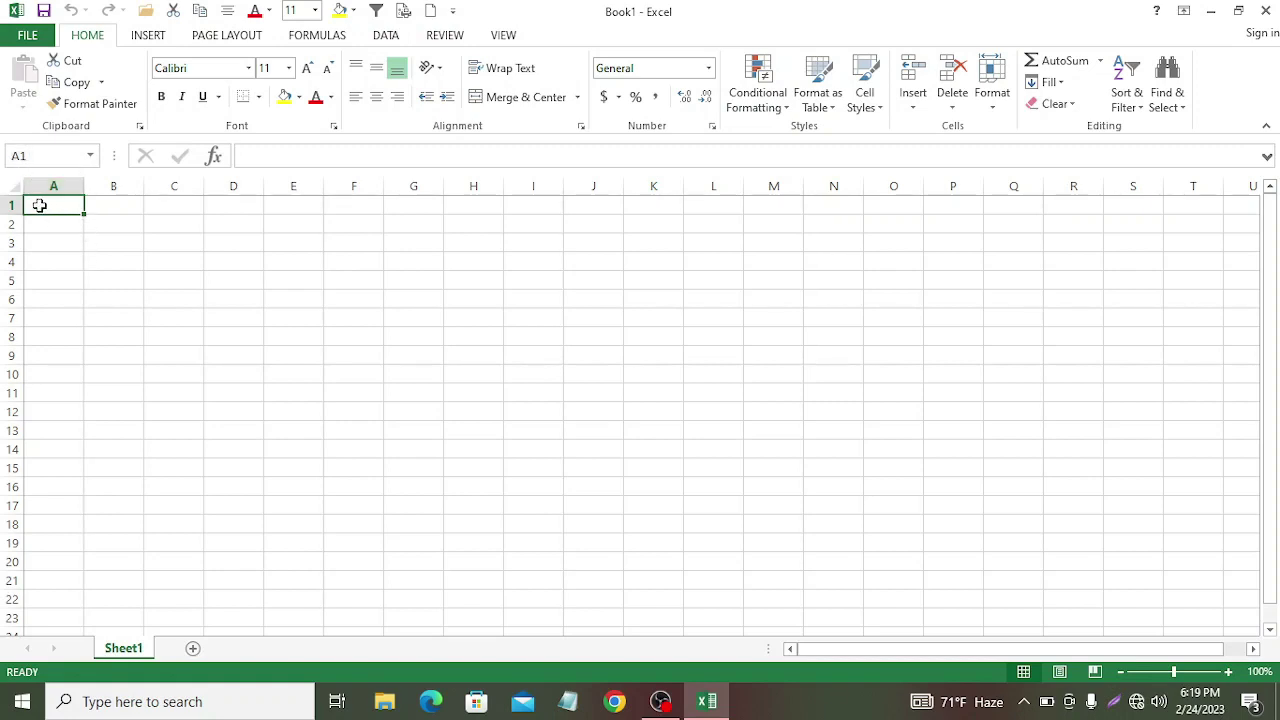
pyautogui.click(22, 155)
pyautogui.write('A300')
pyautogui.press('Return')
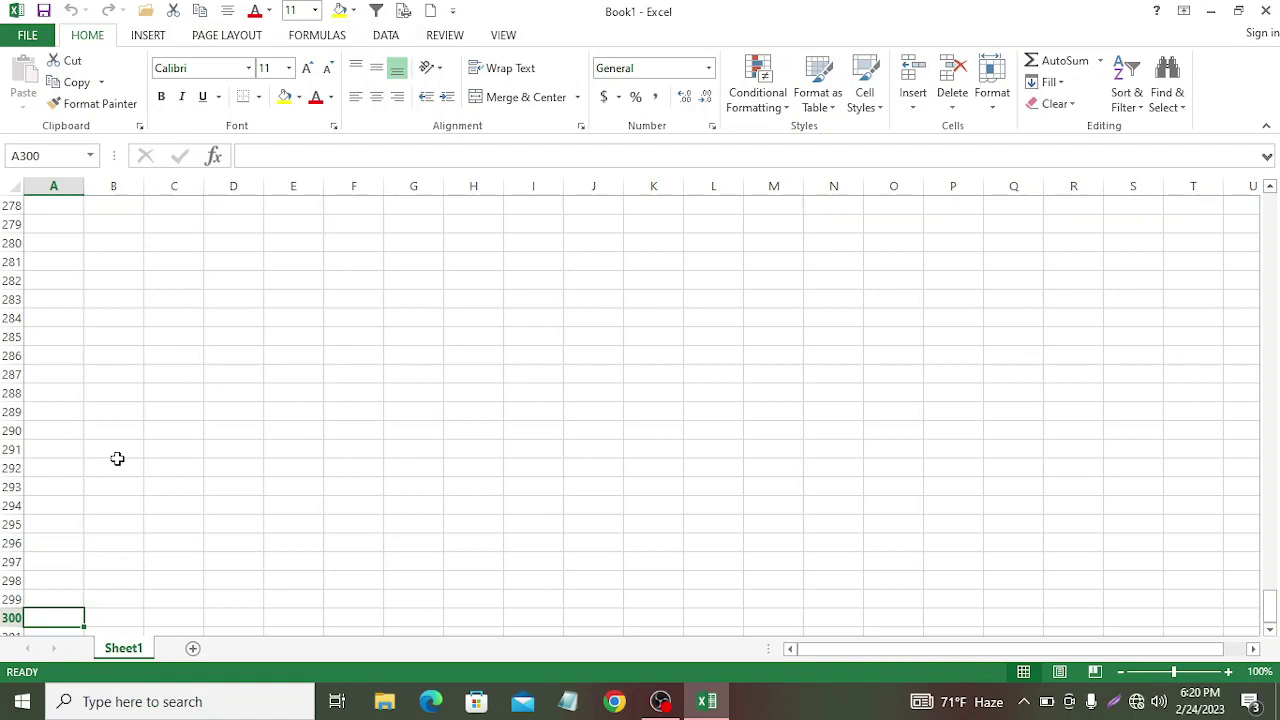
pyautogui.click(28, 155)
pyautogui.write('A1')
pyautogui.press('Return')
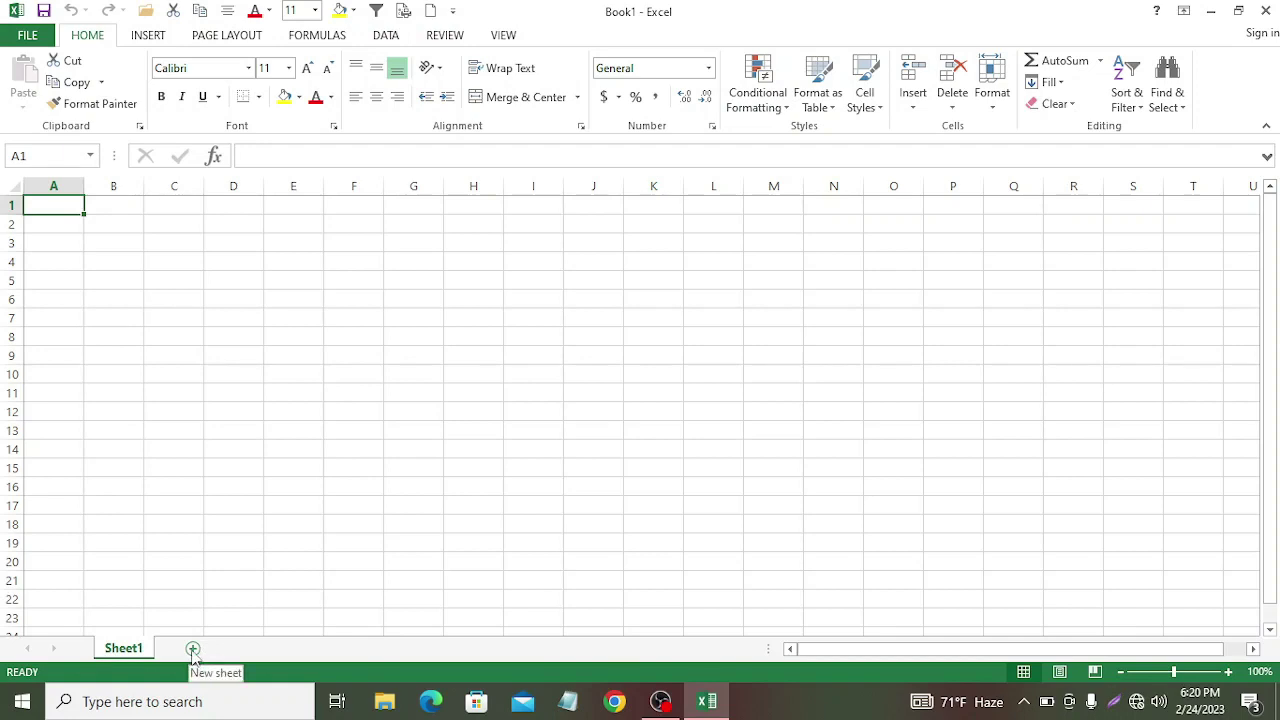
# Step: Add new worksheets up to Sheet4 and rename Sheet1 to 'Product'
pyautogui.click(193, 650)
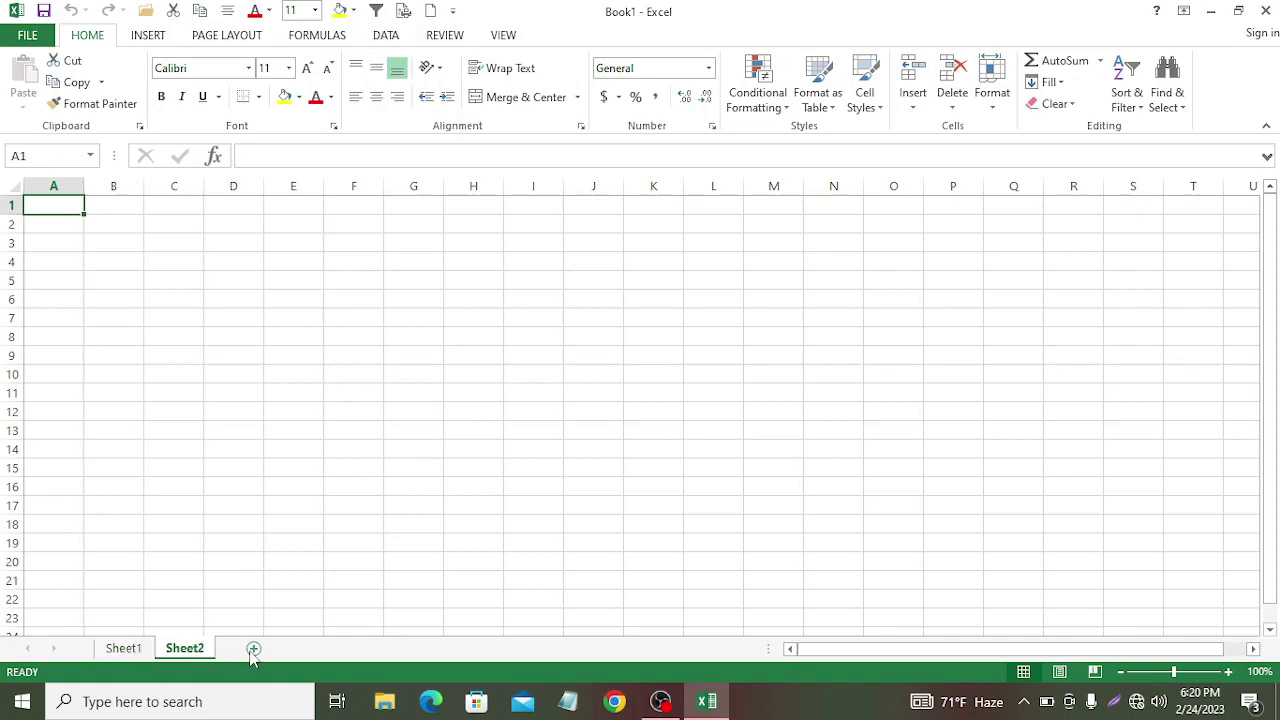
pyautogui.click(253, 649)
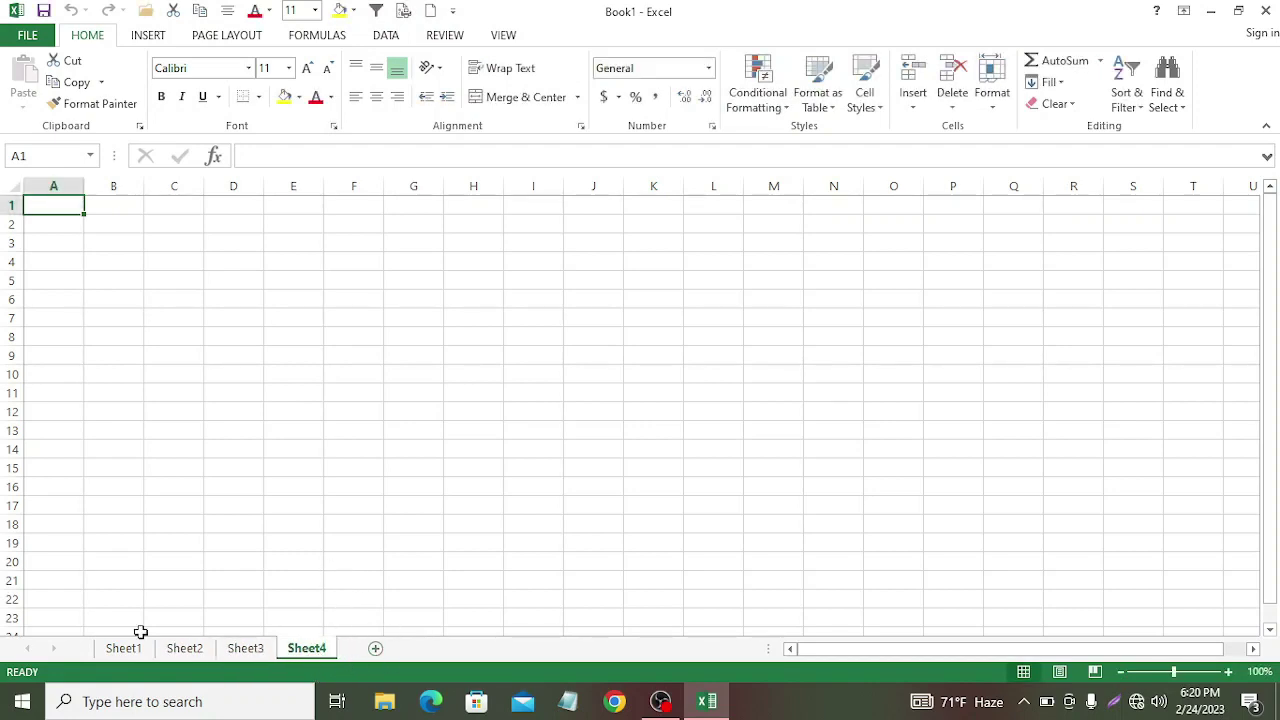
pyautogui.click(106, 650)
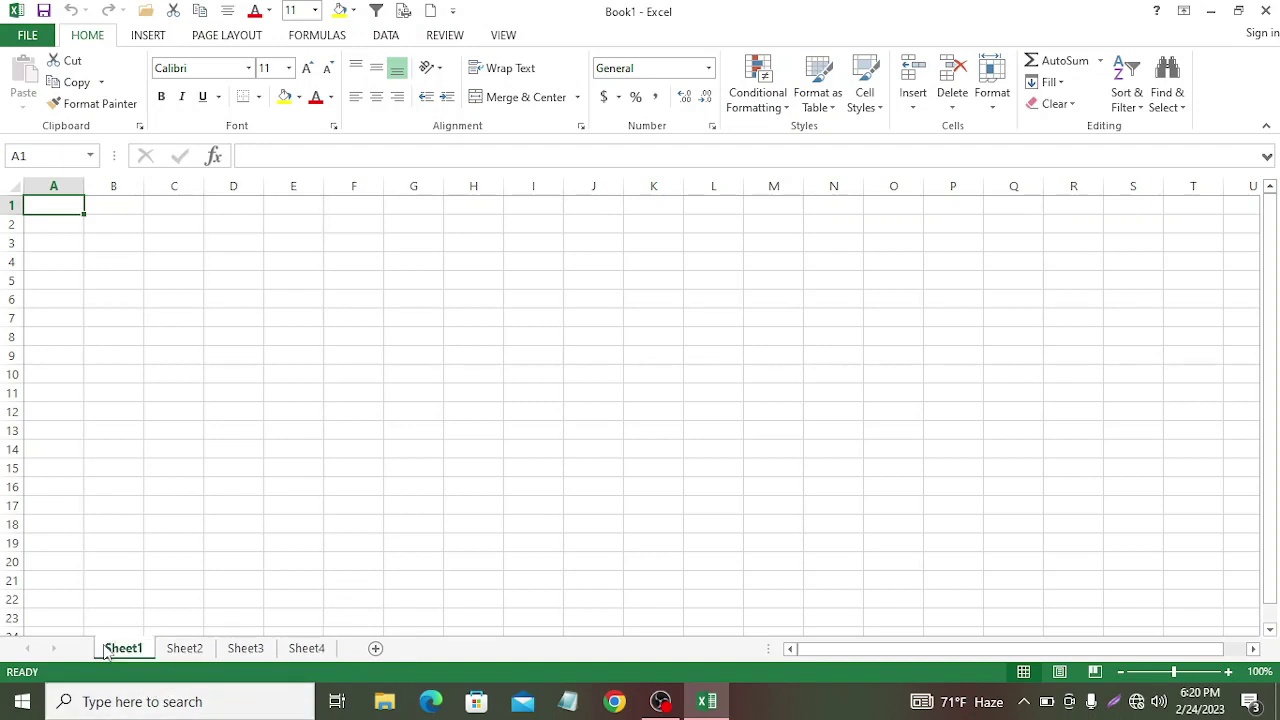
pyautogui.doubleClick(106, 650)
pyautogui.click(413, 580)
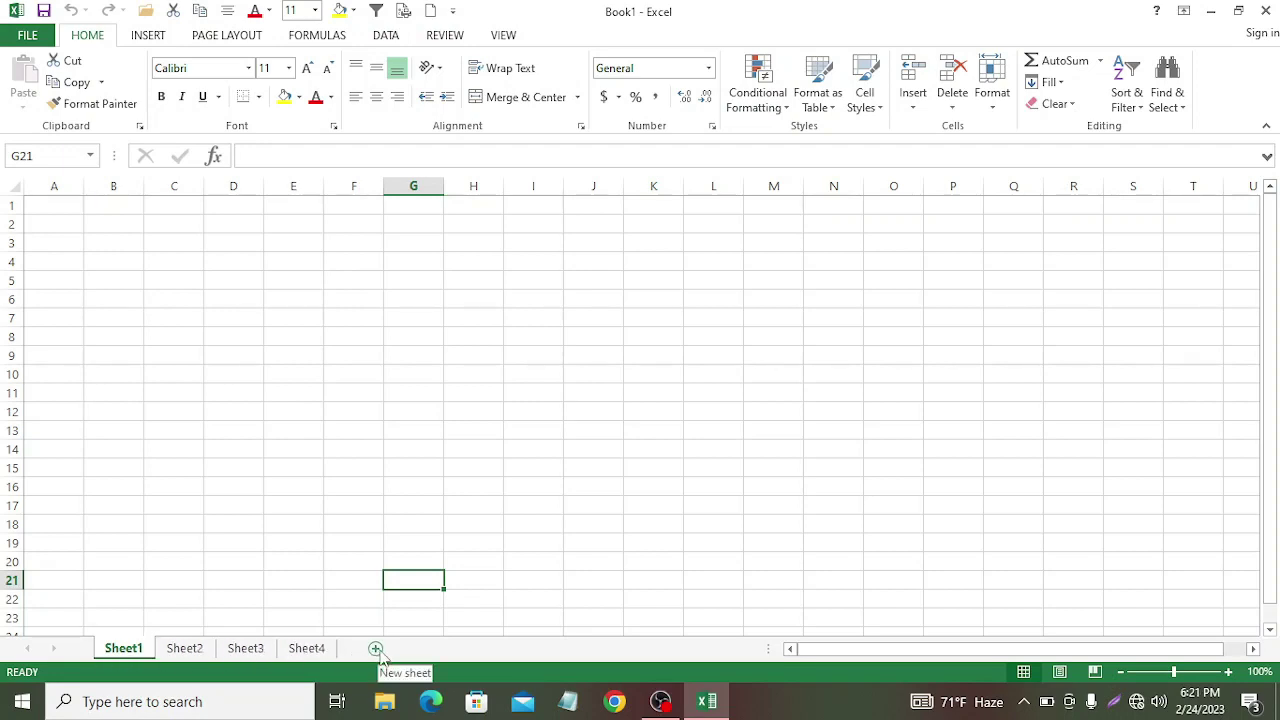
pyautogui.doubleClick(110, 650)
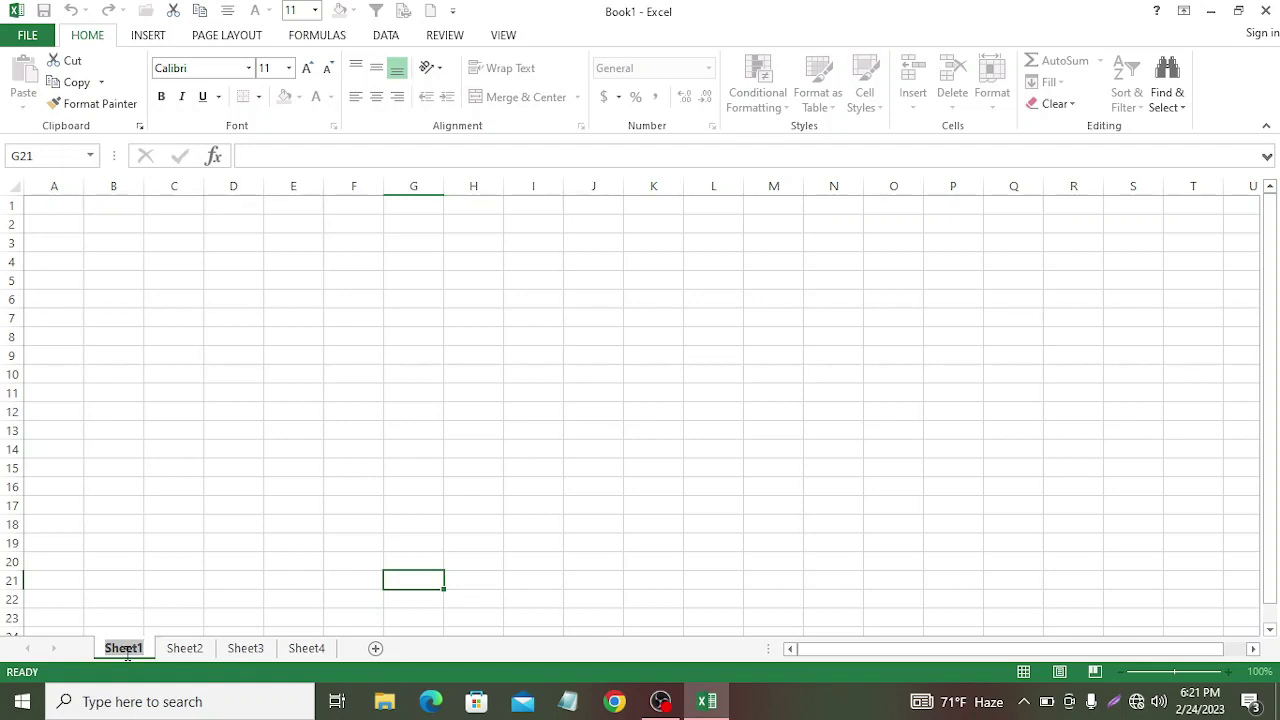
pyautogui.write('Pr')
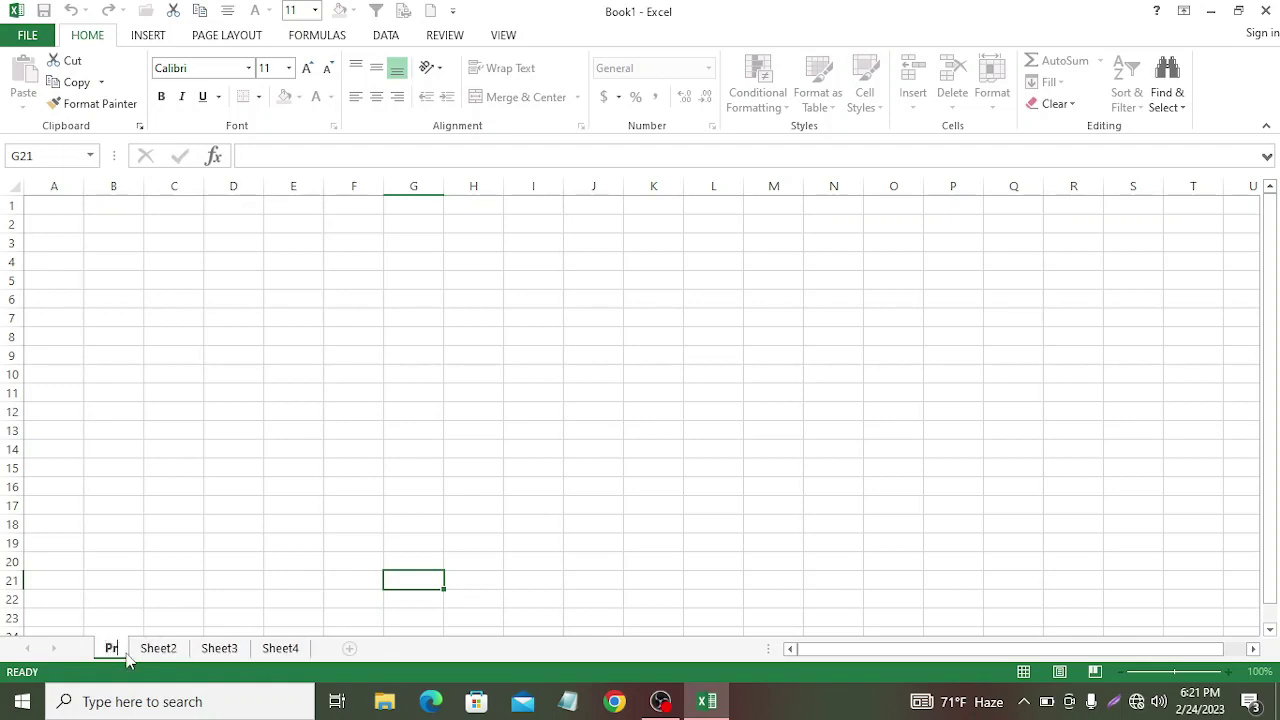
pyautogui.write('oduct')
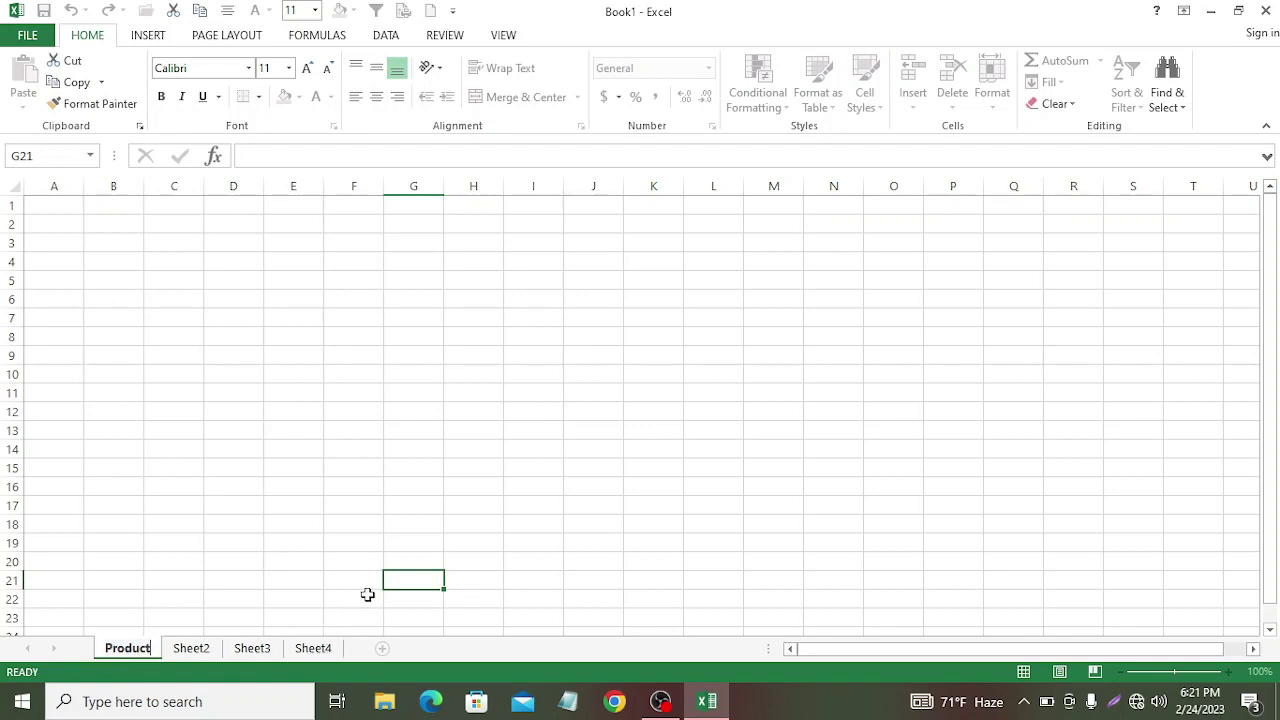
pyautogui.click(360, 546)
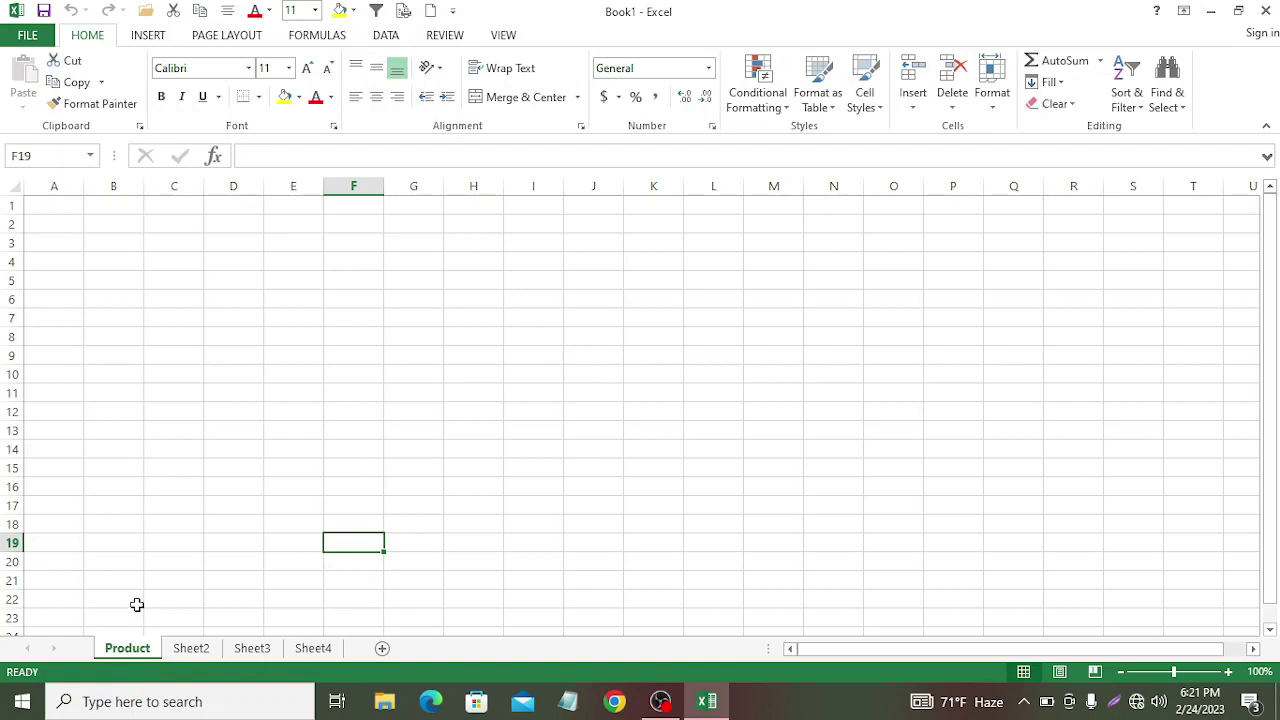
pyautogui.press('Home')
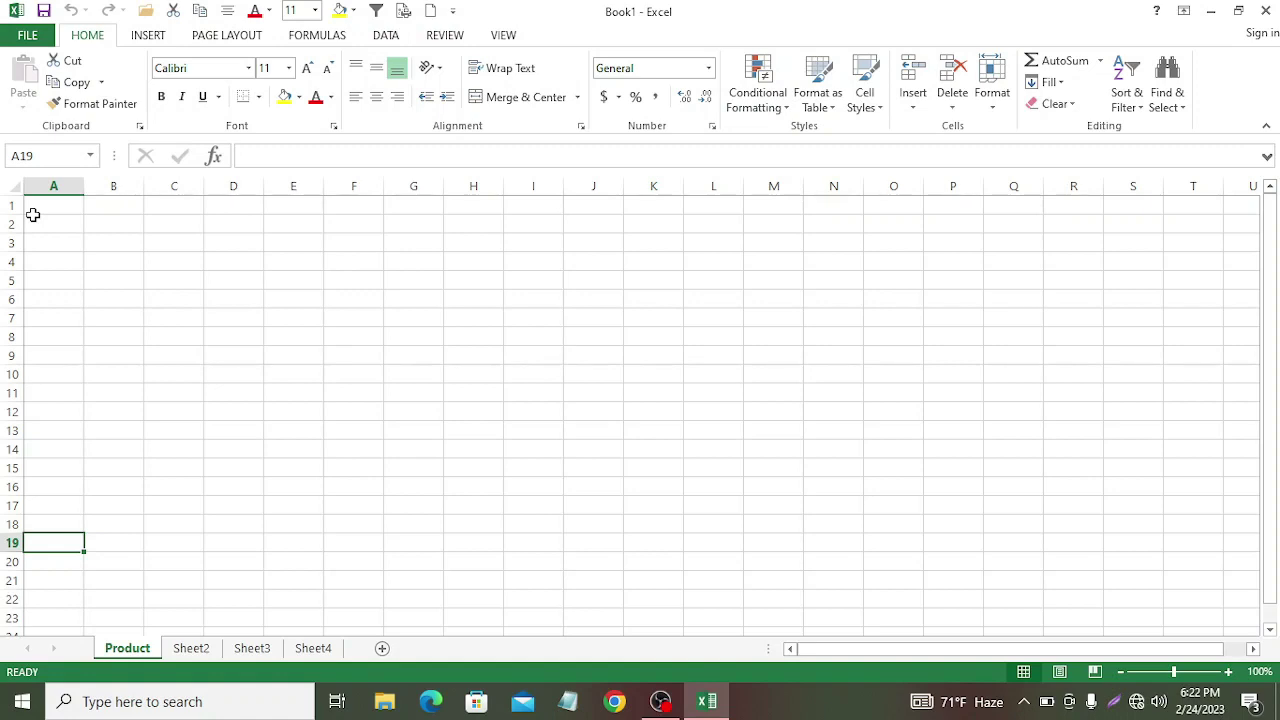
pyautogui.hotkey('ctrl', 'Right')
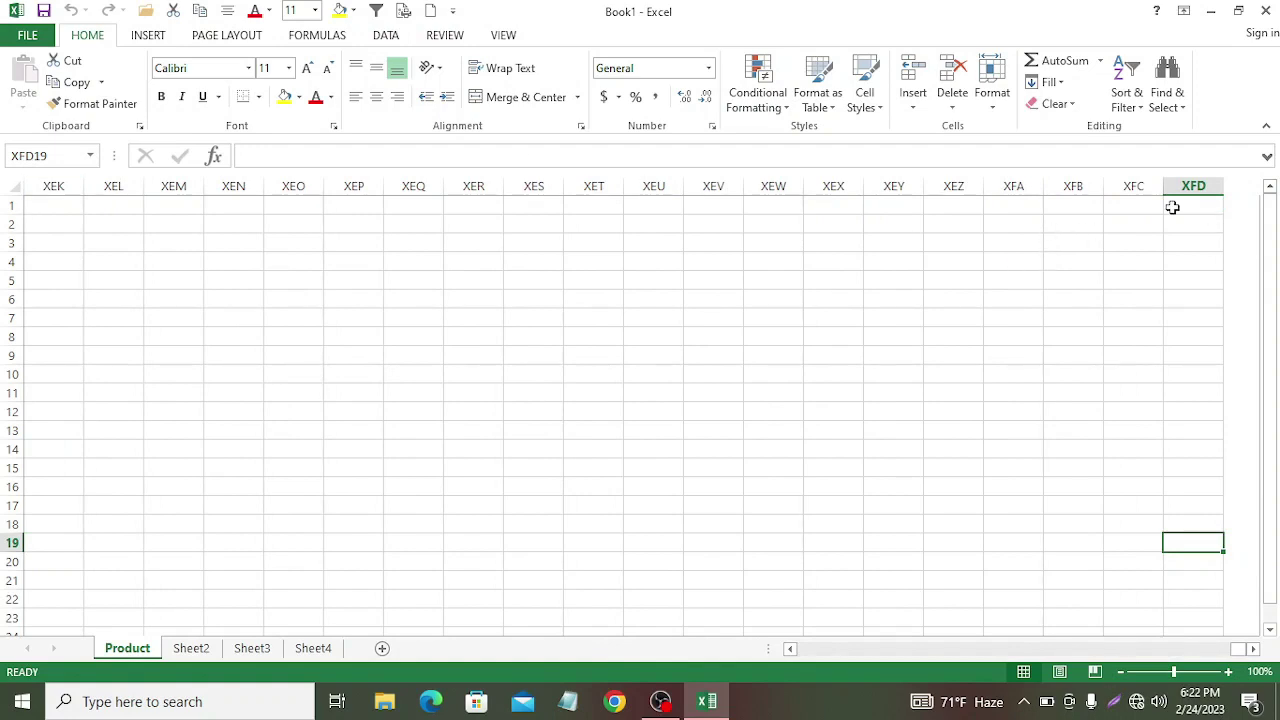
pyautogui.hotkey('ctrl', 'Down')
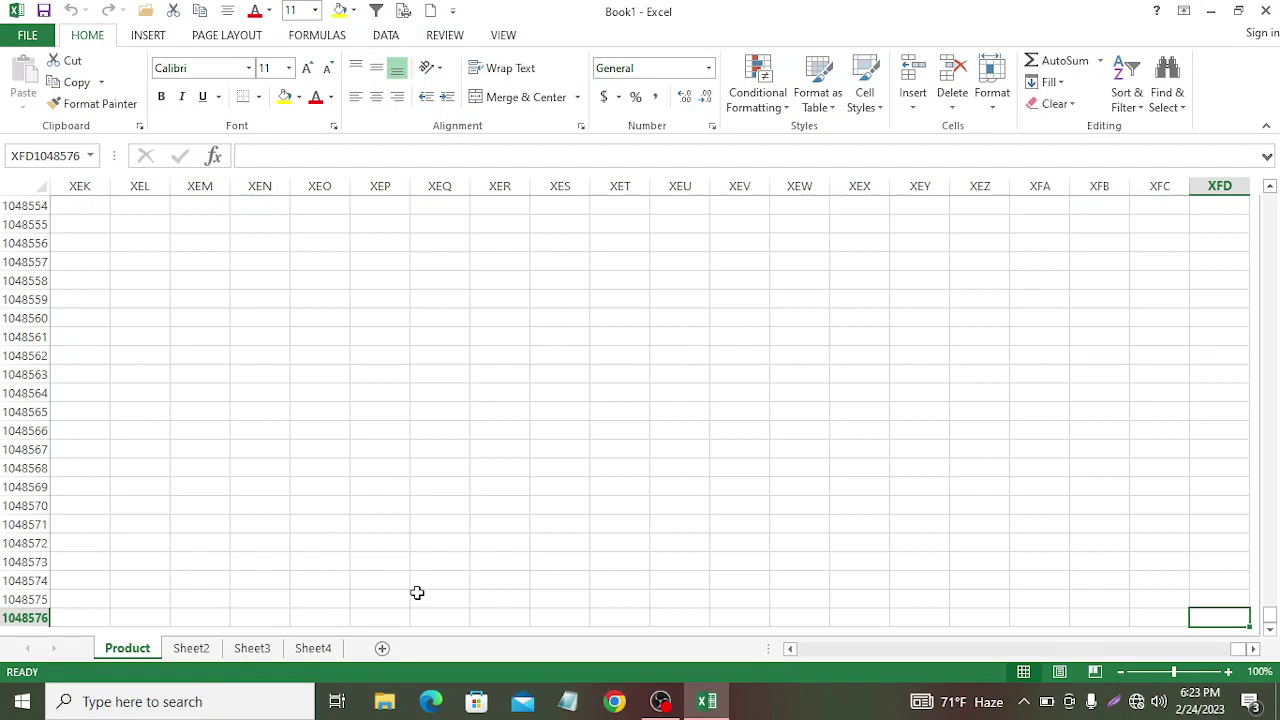
pyautogui.hotkey('ctrl', 'Left')
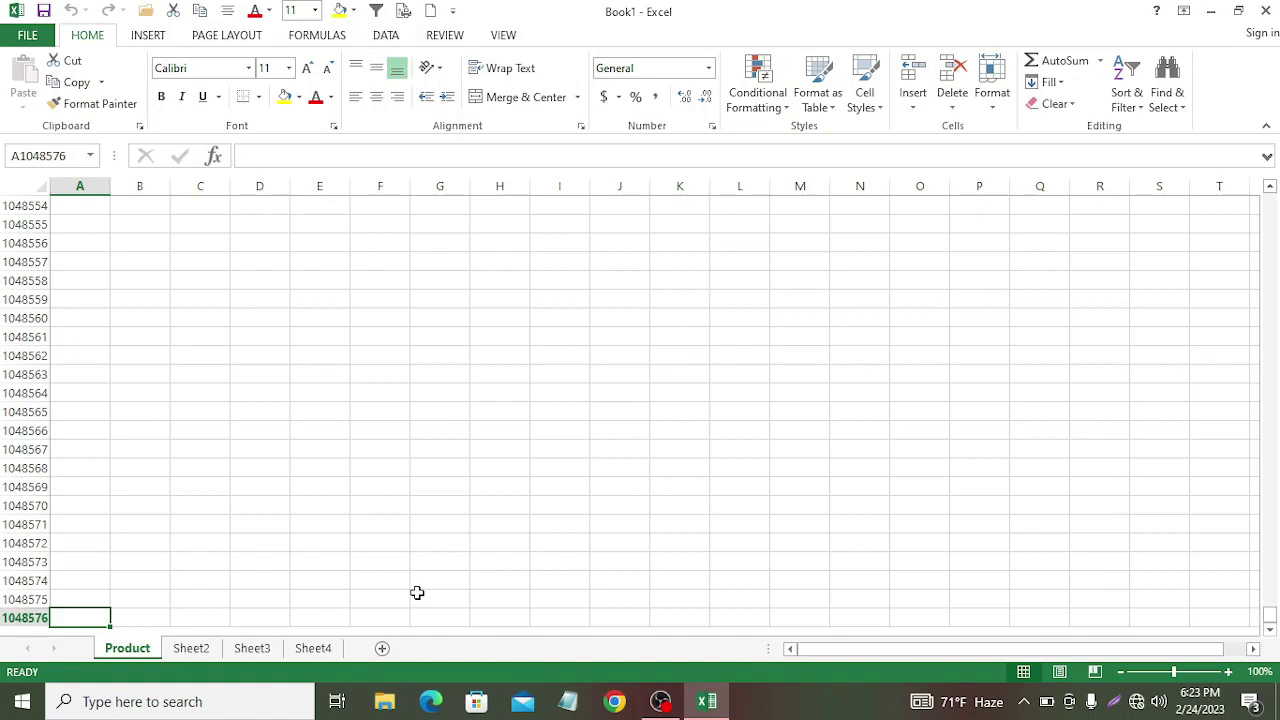
pyautogui.hotkey('ctrl', 'Up')
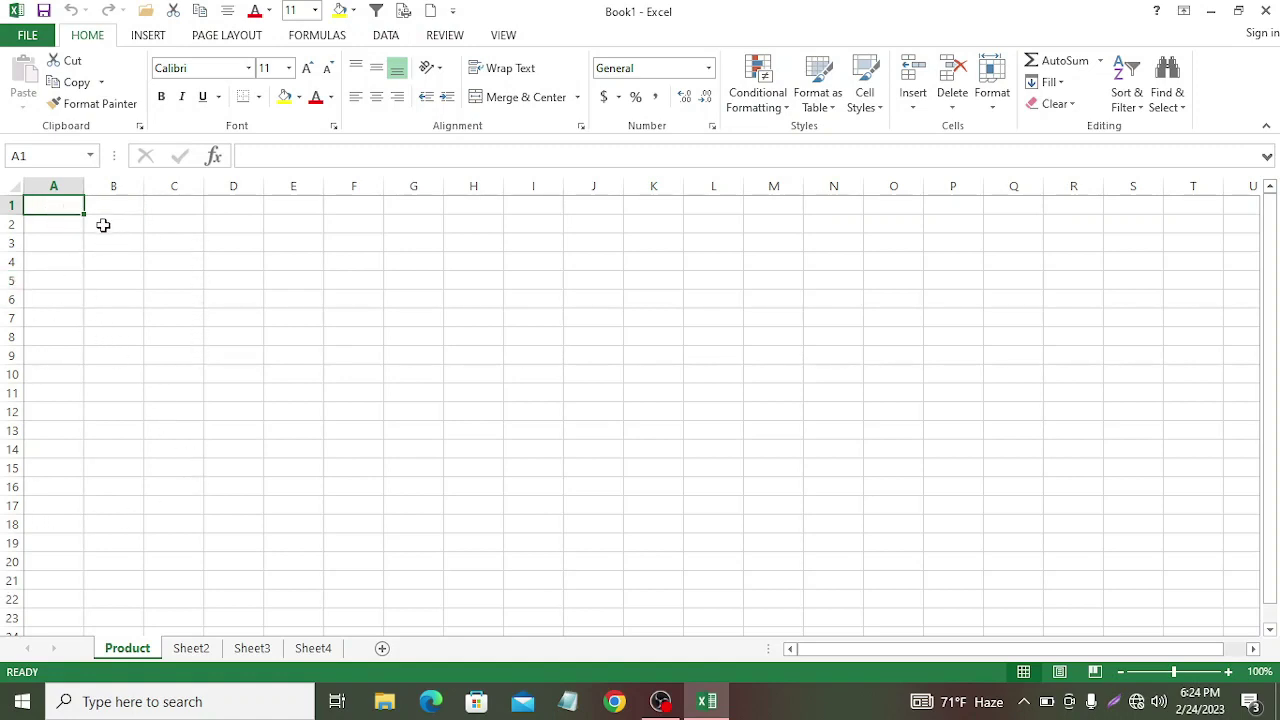
# Step: Enter the labels a, b, c and d in A2:A5
pyautogui.click(52, 223)
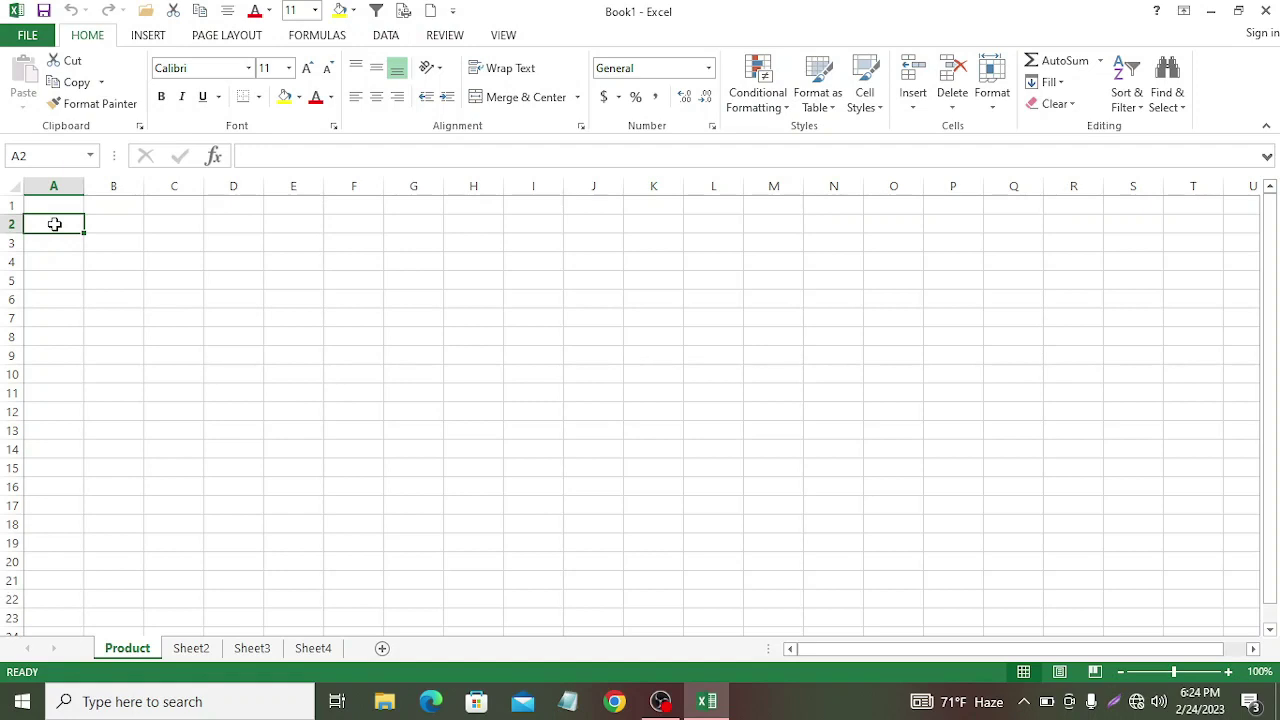
pyautogui.write('a')
pyautogui.press('Return')
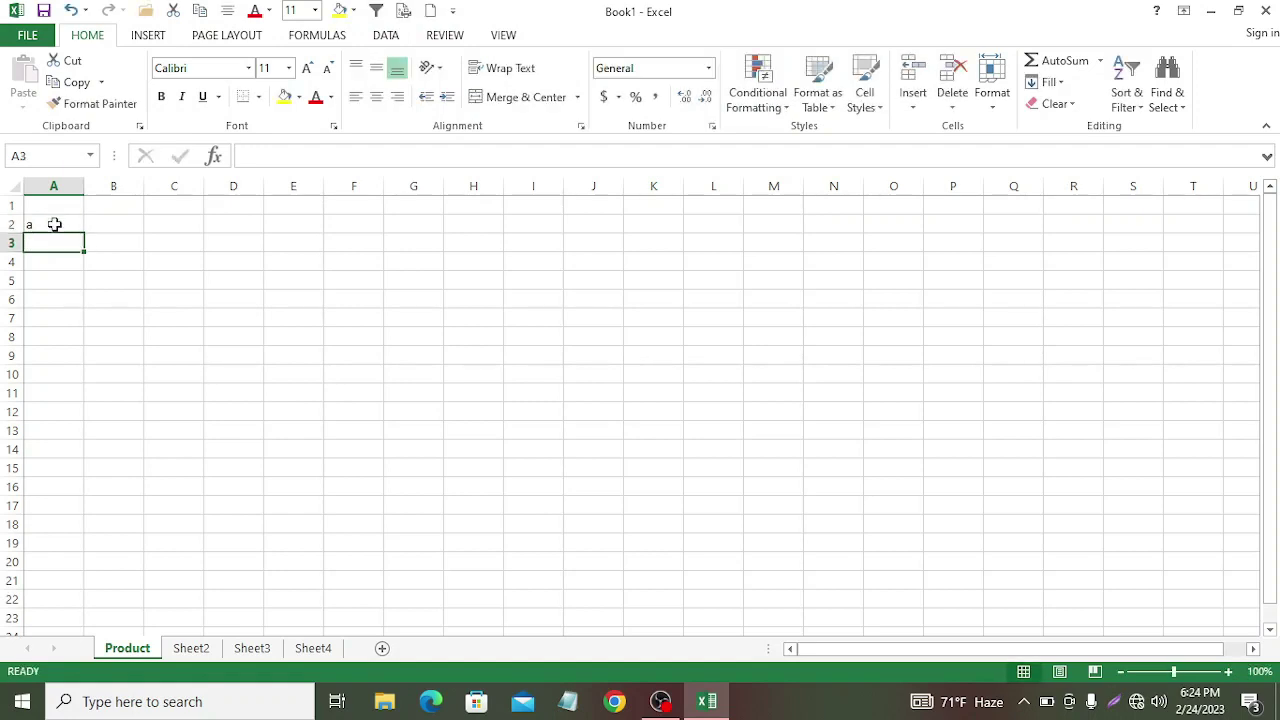
pyautogui.write('b')
pyautogui.press('Return')
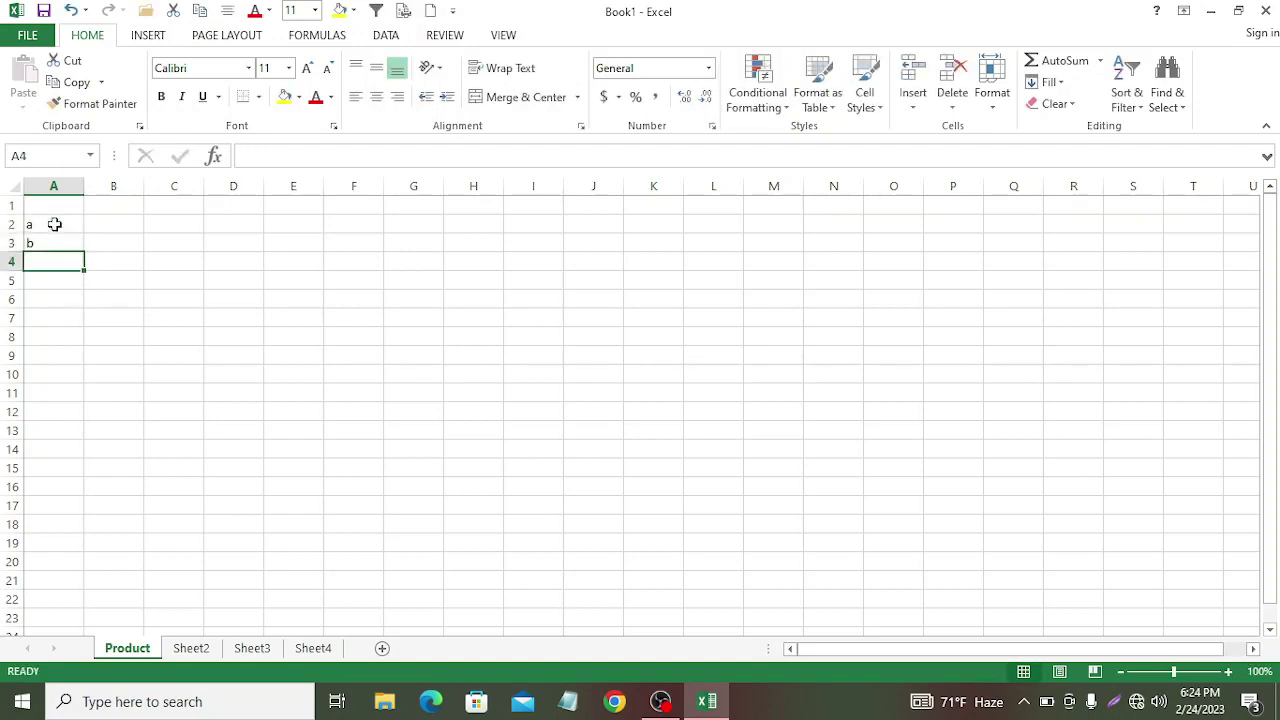
pyautogui.write('c')
pyautogui.press('Return')
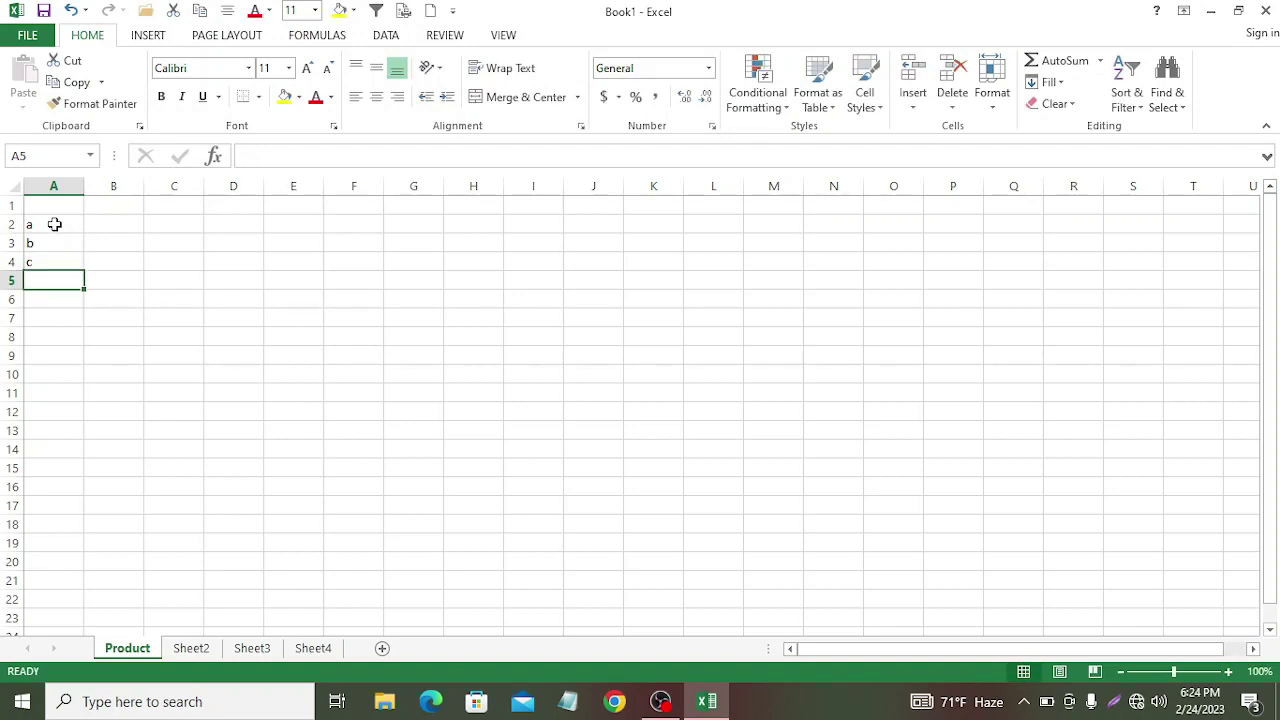
pyautogui.write('d')
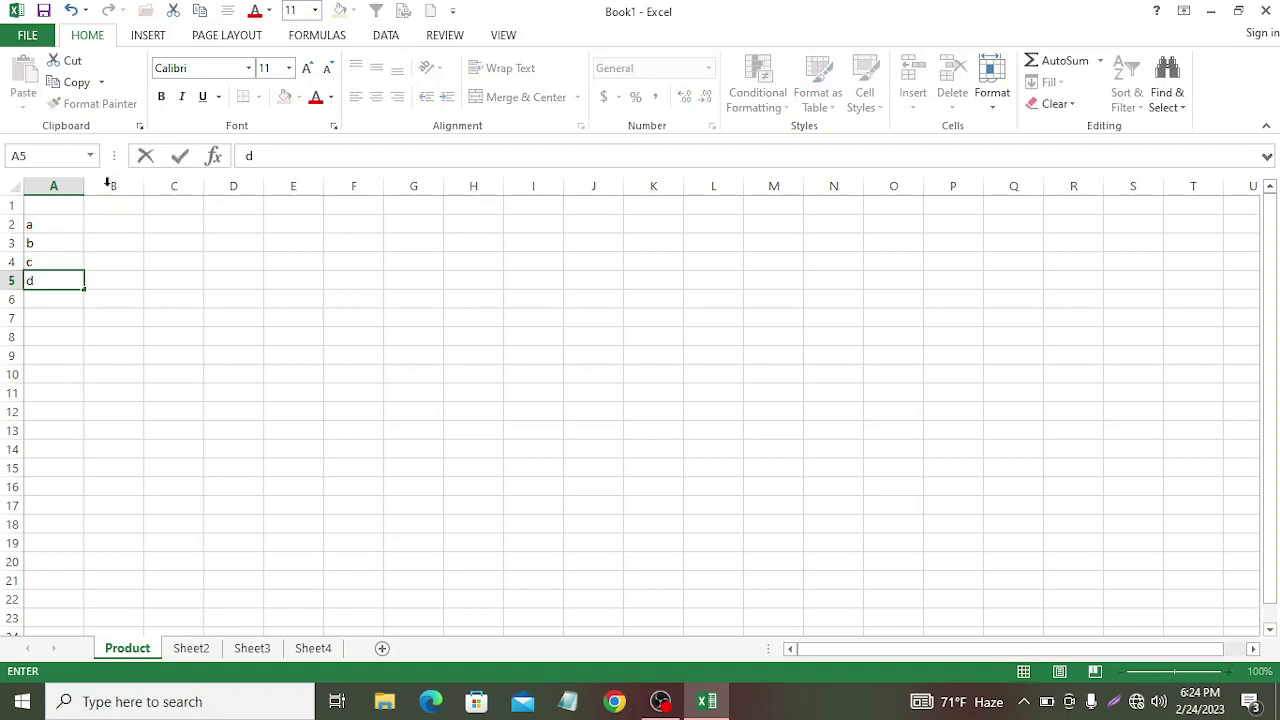
# Step: Enter the values 1, 2, 3 and 4 in B2:B5 and begin a formula in B6
pyautogui.click(115, 226)
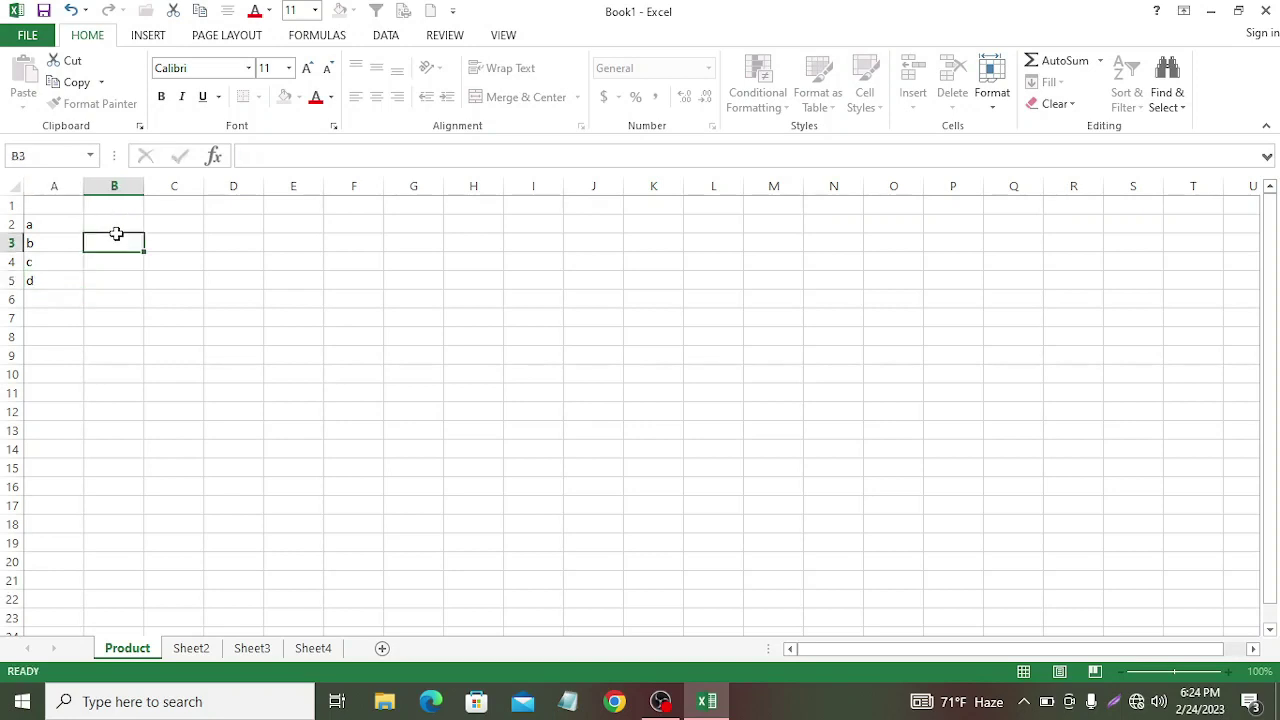
pyautogui.write('1')
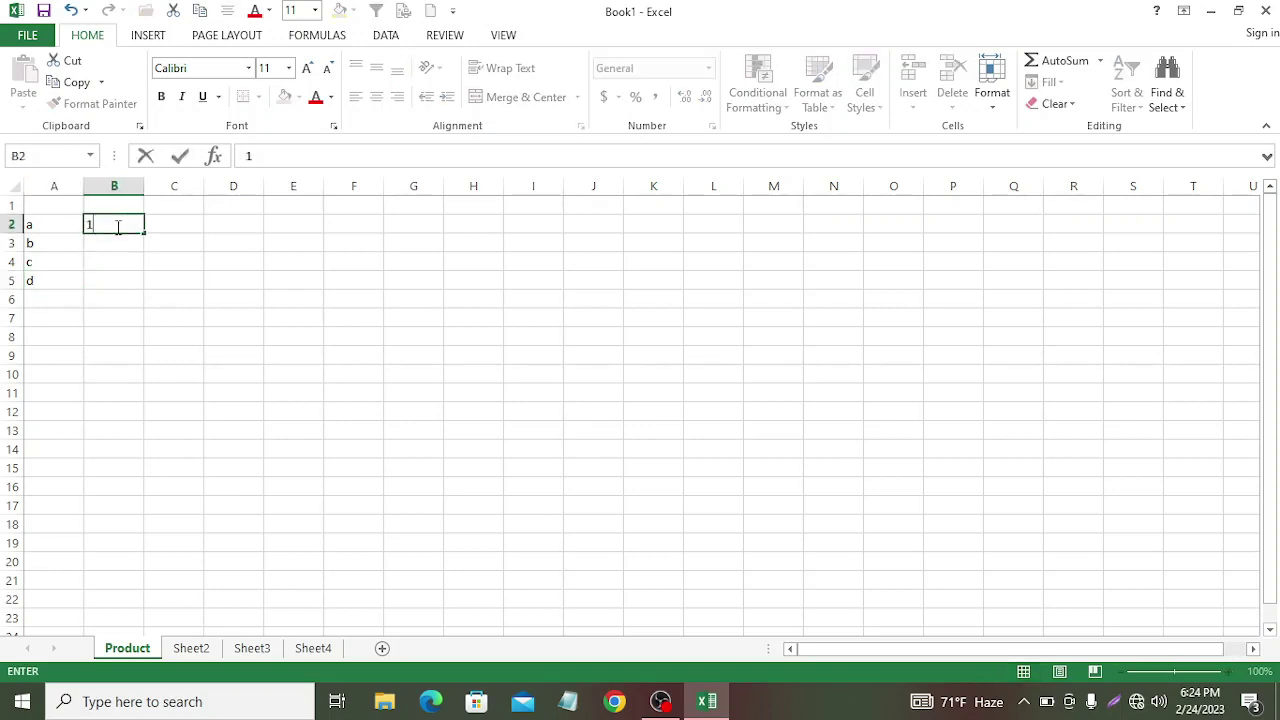
pyautogui.press('Return')
pyautogui.write('2')
pyautogui.press('Return')
pyautogui.write('3')
pyautogui.press('Return')
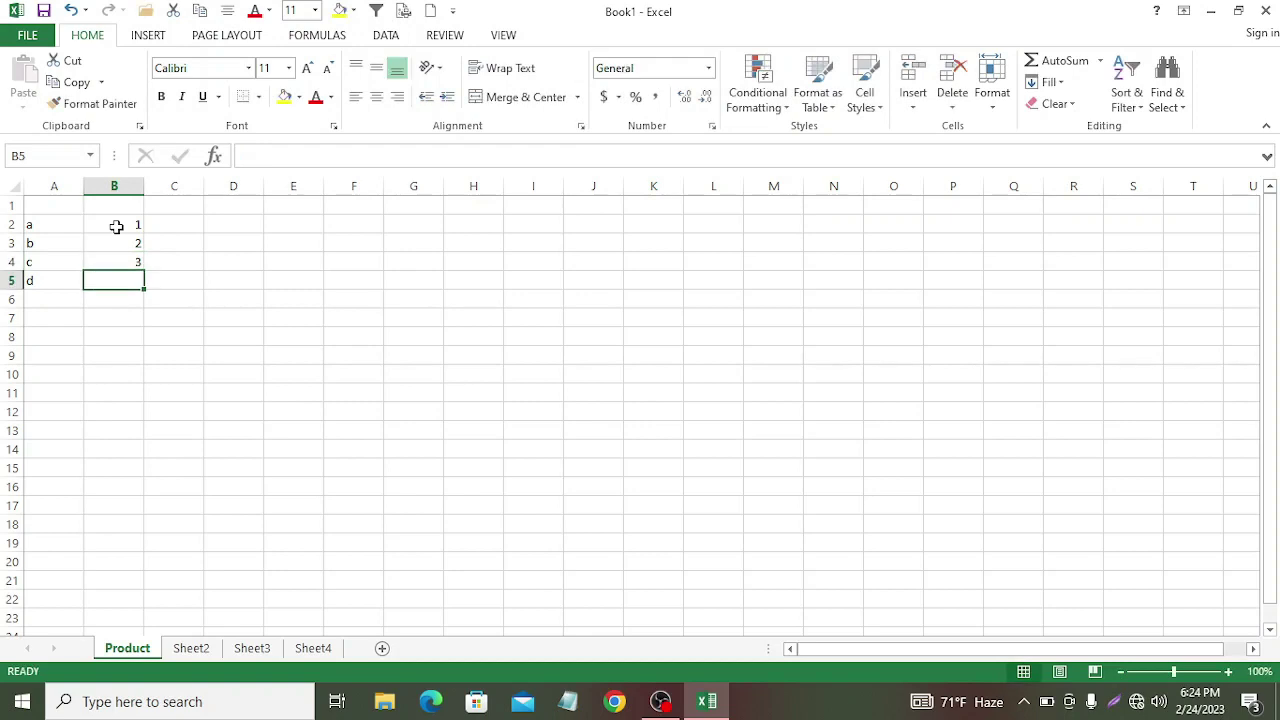
pyautogui.write('4')
pyautogui.press('Return')
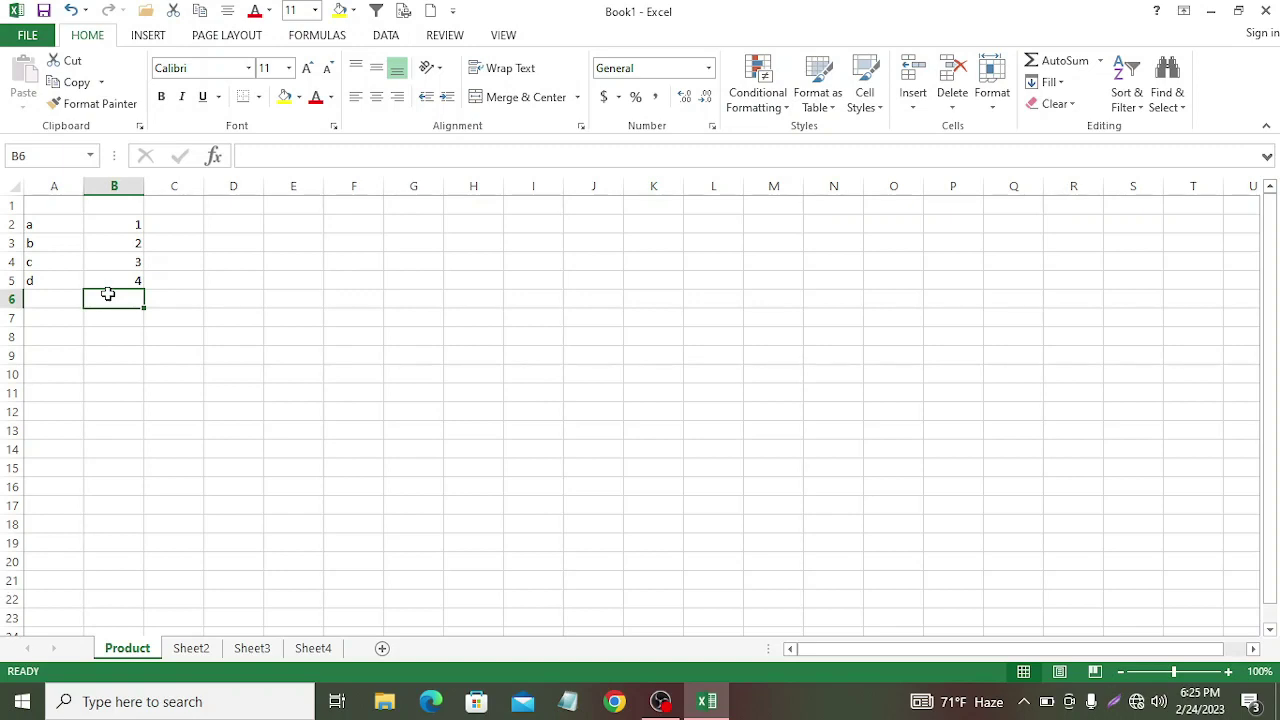
pyautogui.write('=')
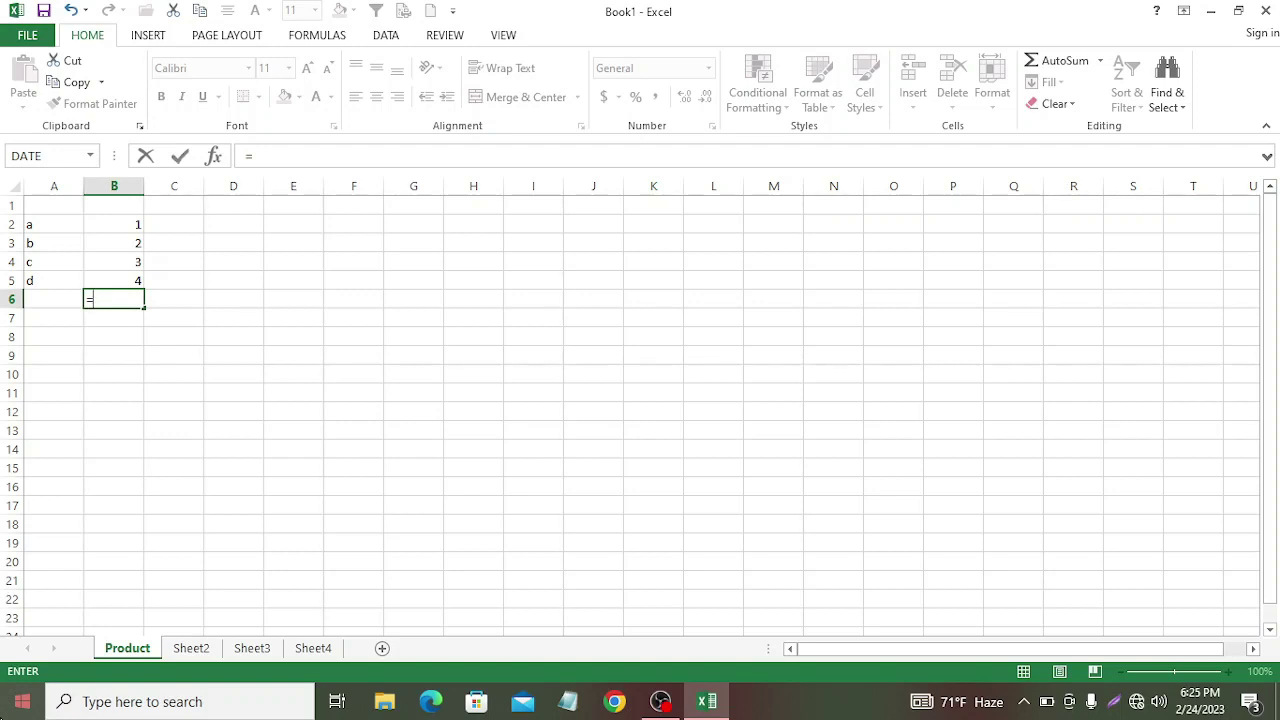
# Step: Complete the formula =B2+B3+B4+B5 in B6, giving 10
pyautogui.write('b')
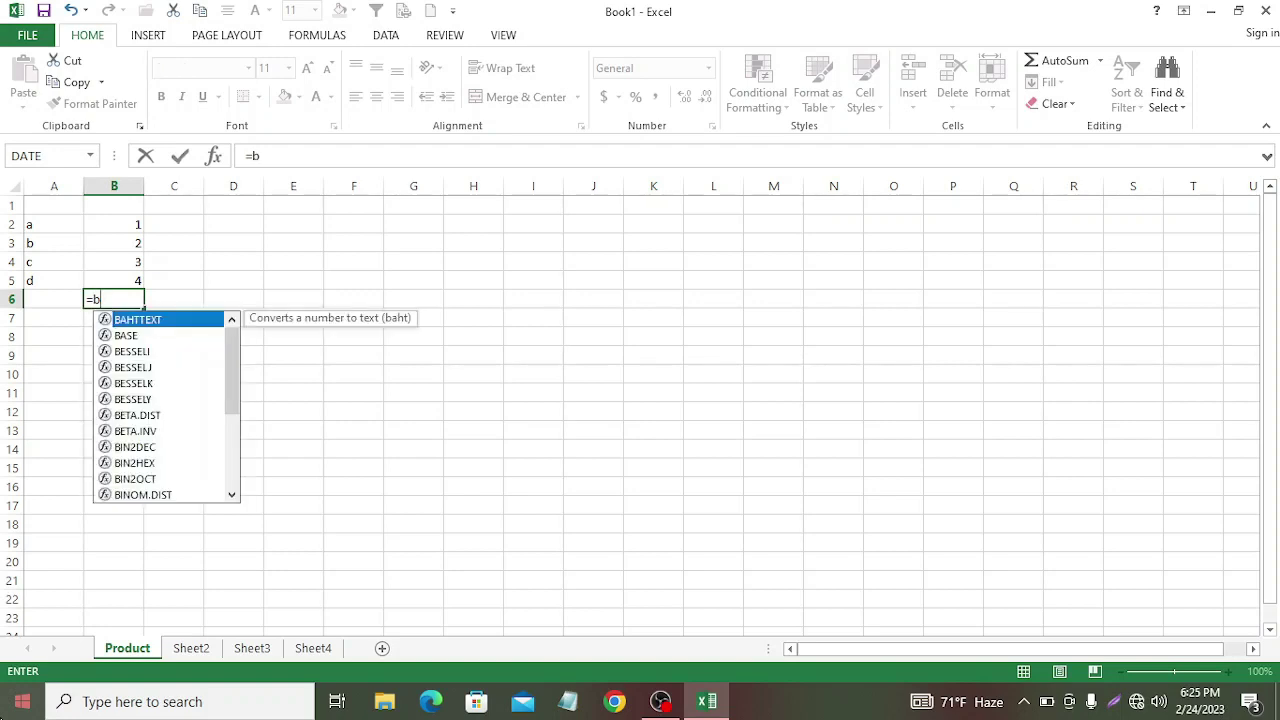
pyautogui.write('2')
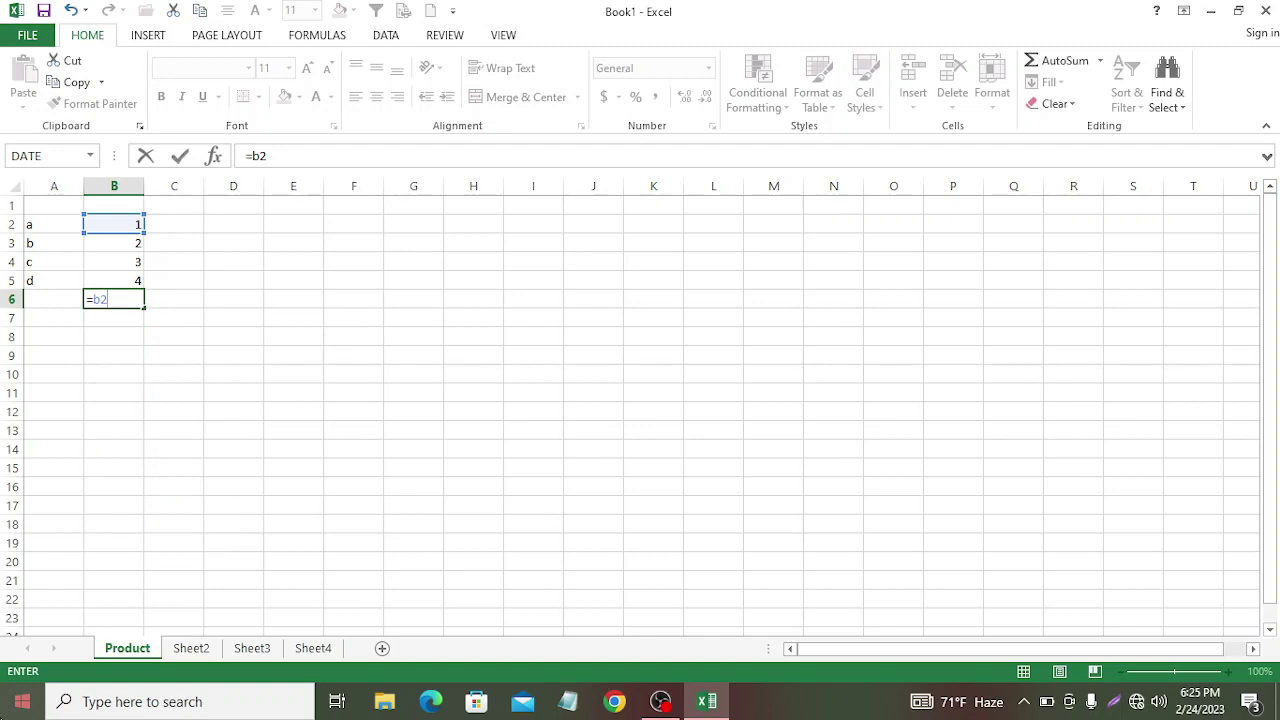
pyautogui.write('+b3+')
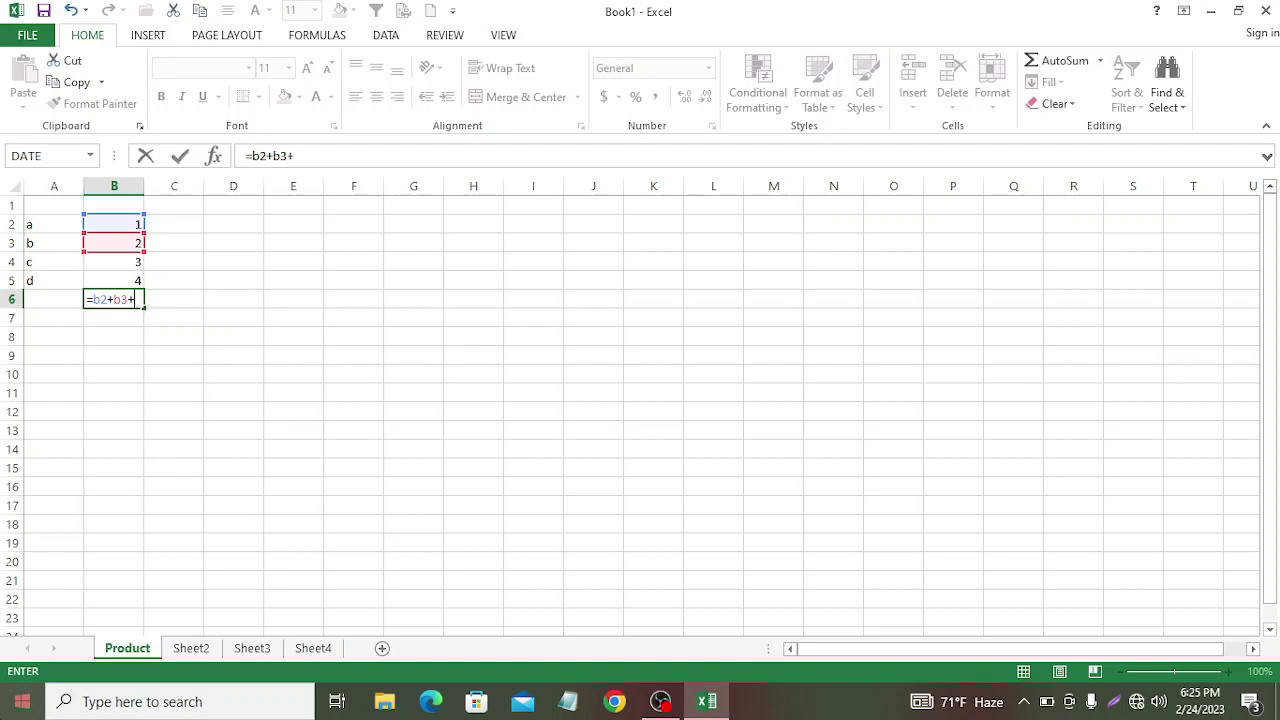
pyautogui.write('b')
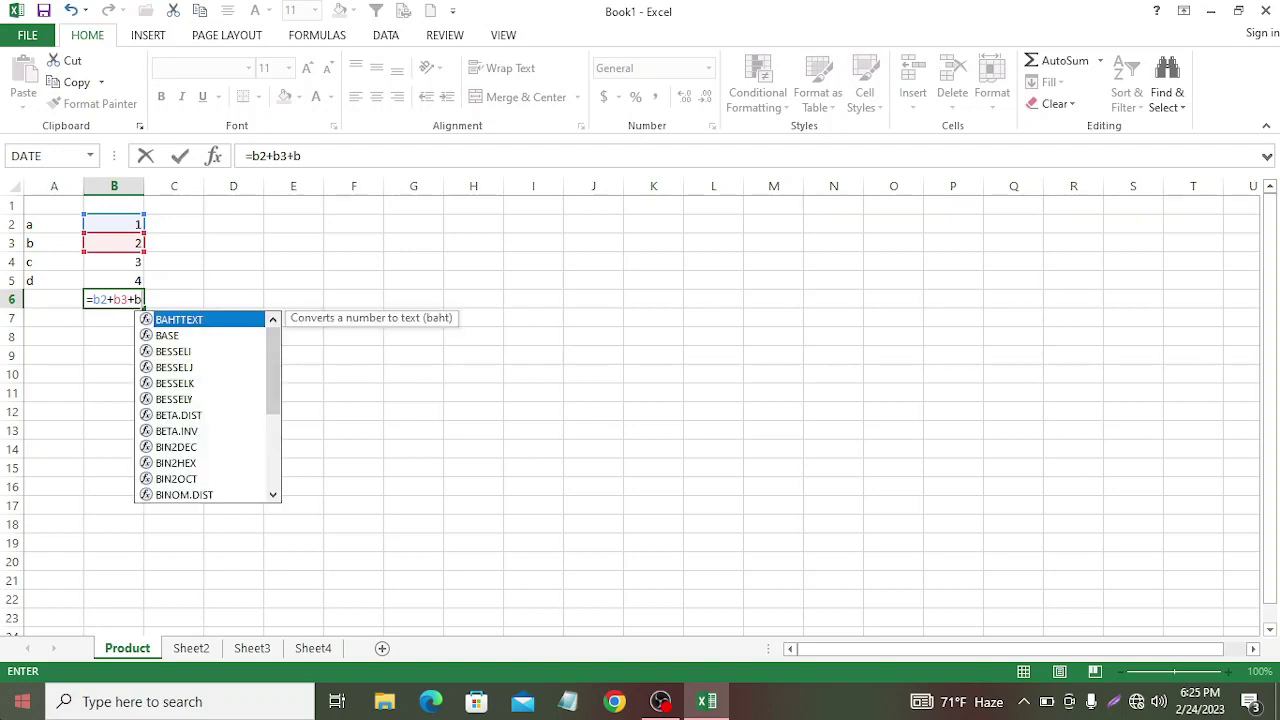
pyautogui.write('4')
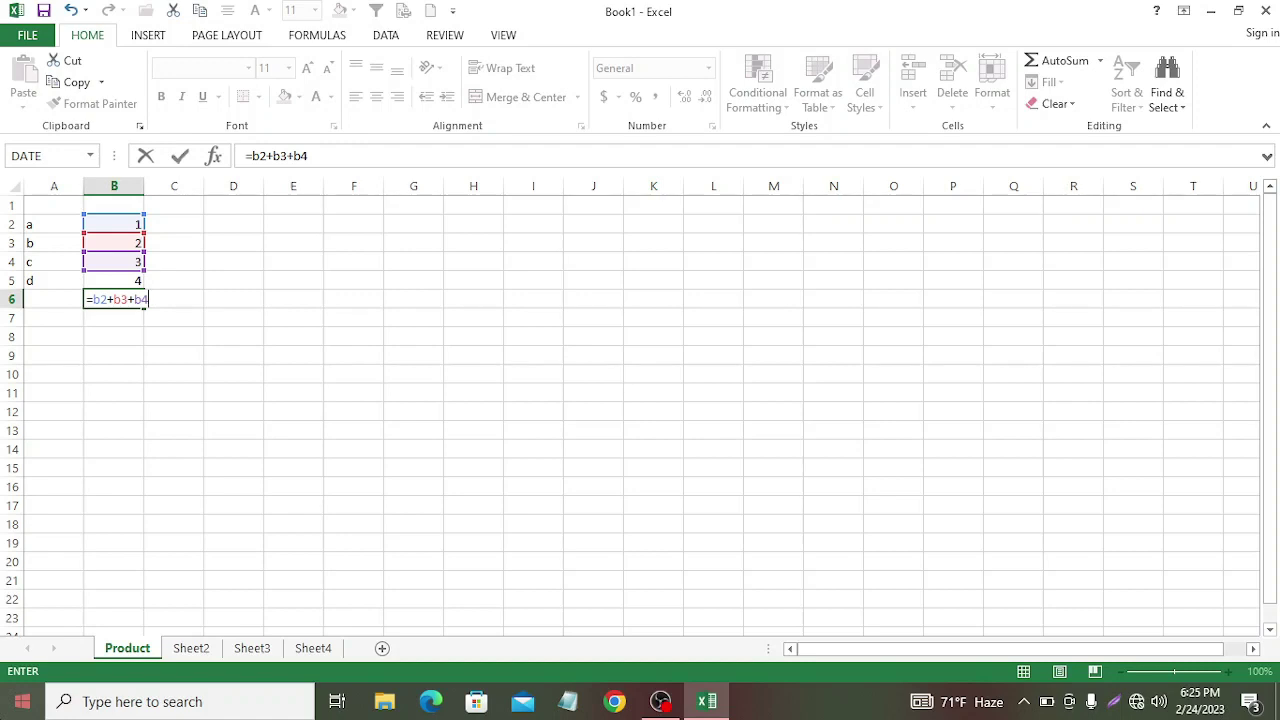
pyautogui.write('+b')
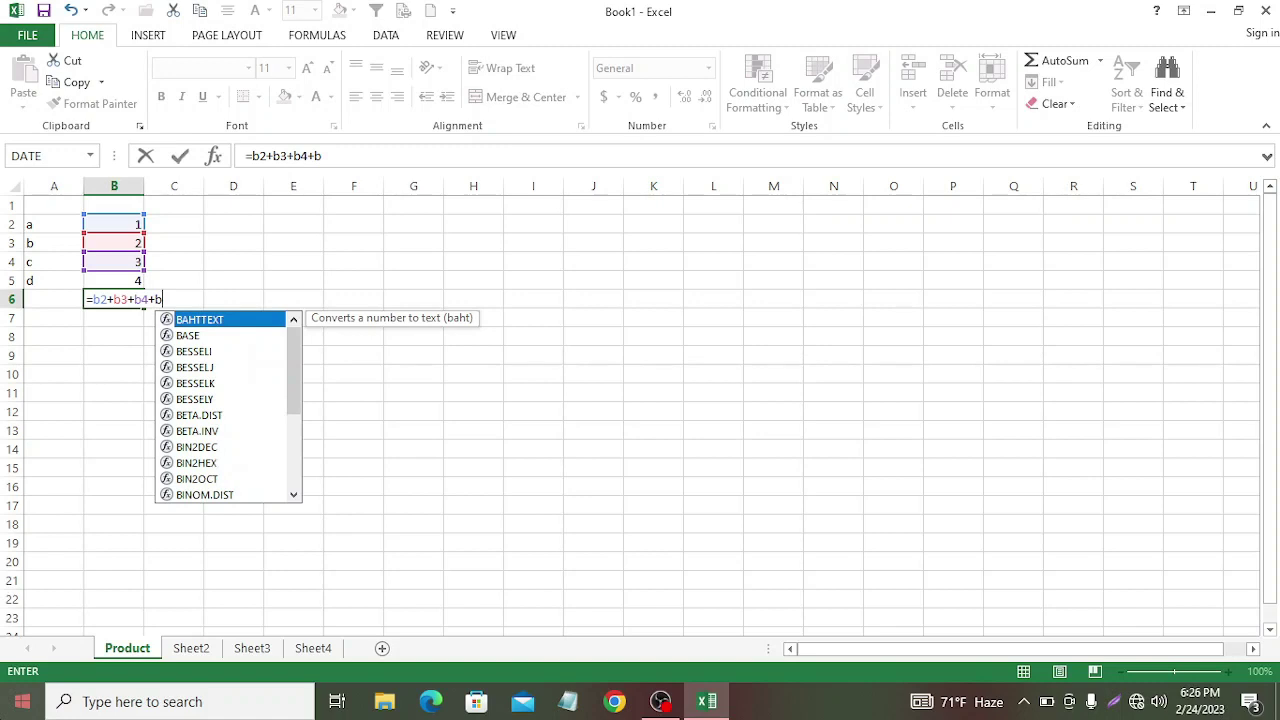
pyautogui.write('5')
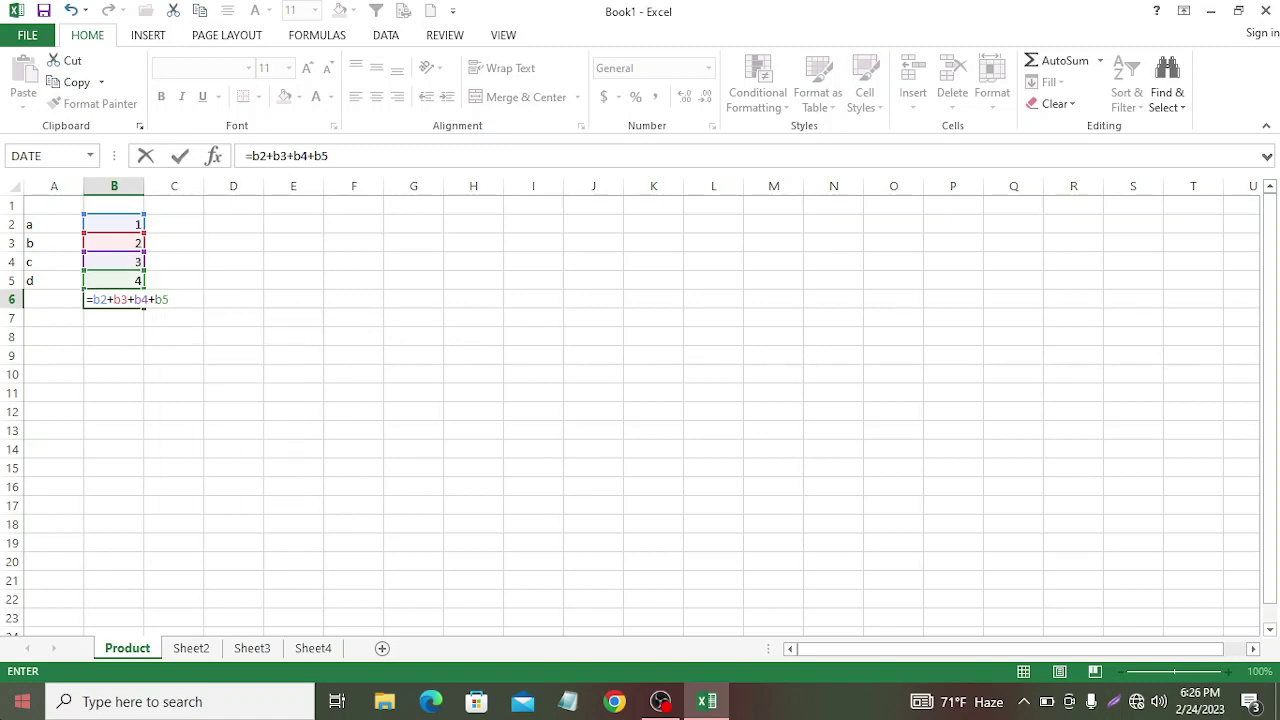
pyautogui.press('Return')
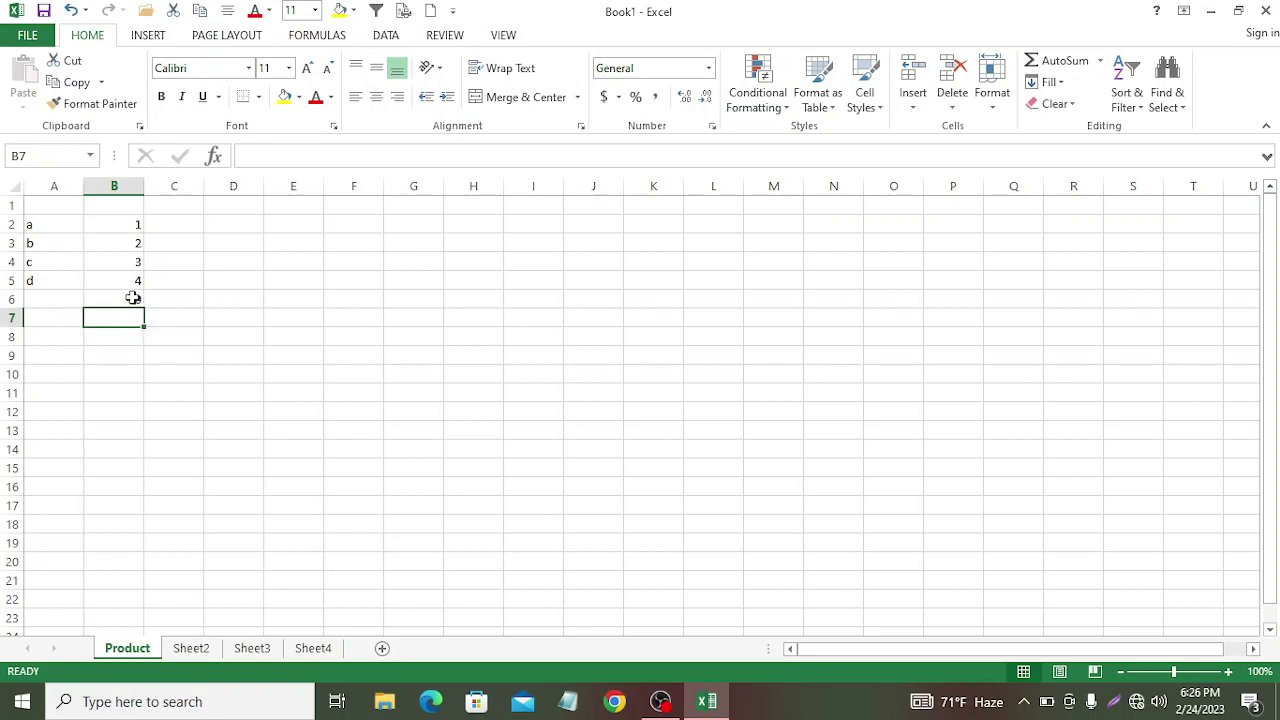
pyautogui.press('Up')
pyautogui.press('Up')
pyautogui.press('Up')
pyautogui.press('Right')
pyautogui.press('Right')
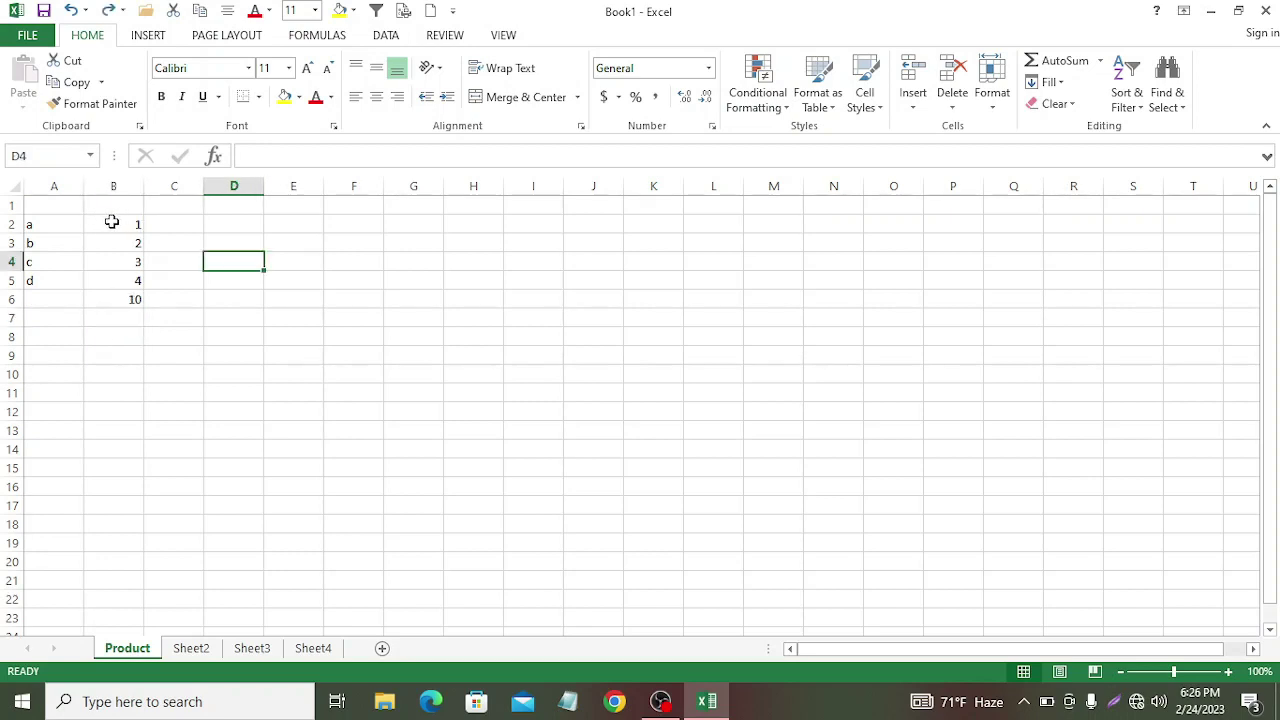
# Step: Sum B2:B5 with AutoSum in B7, also giving 10, and select the practice block
pyautogui.moveTo(112, 222); pyautogui.dragTo(143, 282)
pyautogui.click(1031, 60)
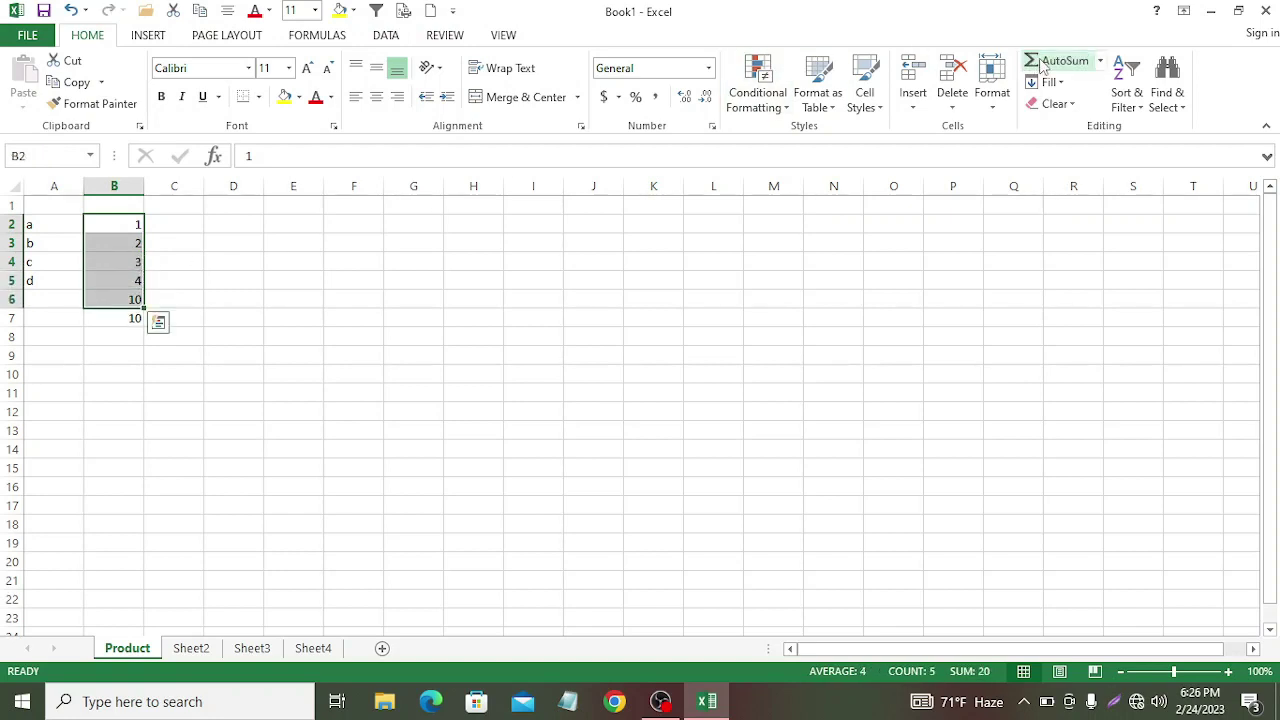
pyautogui.click(136, 299)
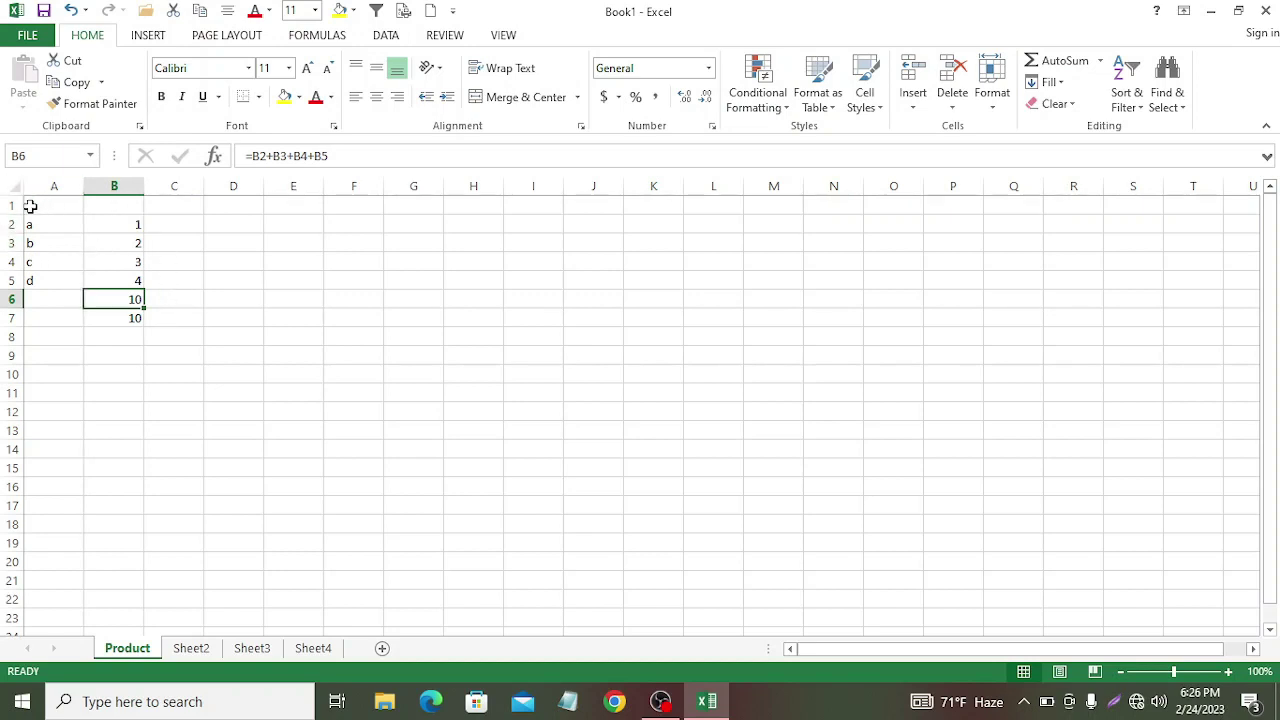
pyautogui.moveTo(27, 205); pyautogui.dragTo(200, 343)
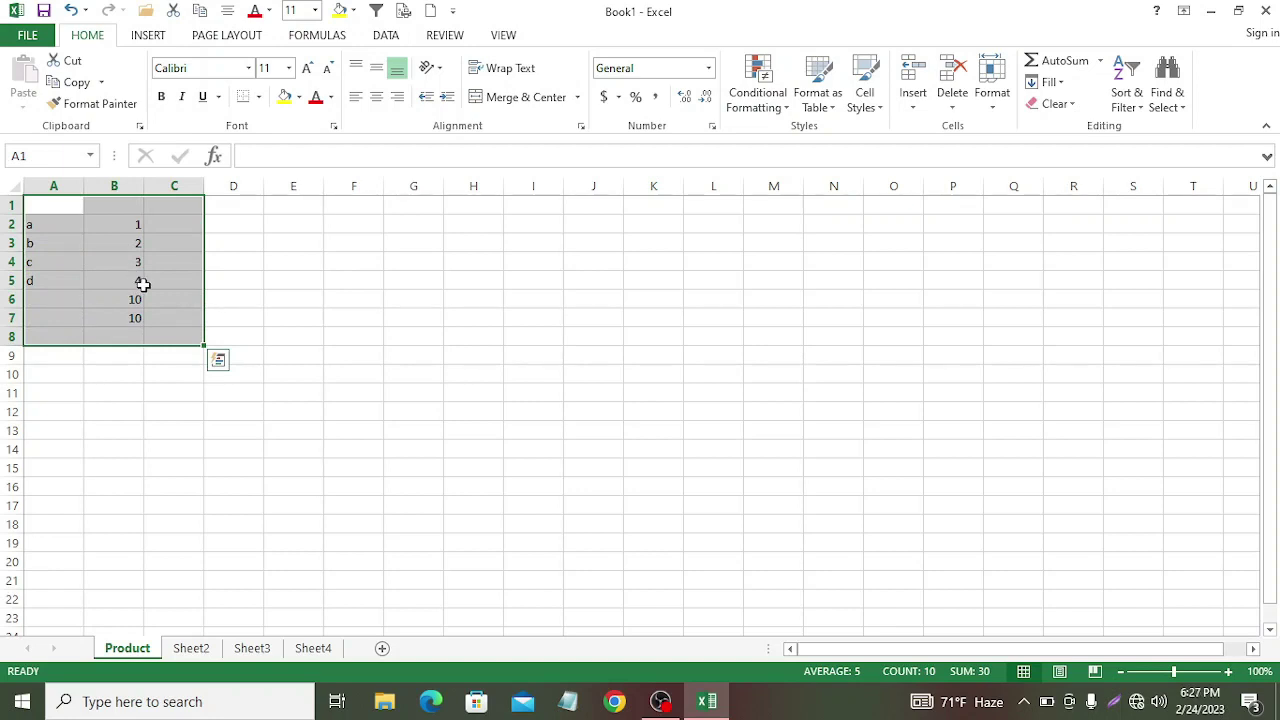
# Step: Clear the practice block, then enter 1 and 2 in A1:A2 and fill the series to 17
pyautogui.press('Delete')
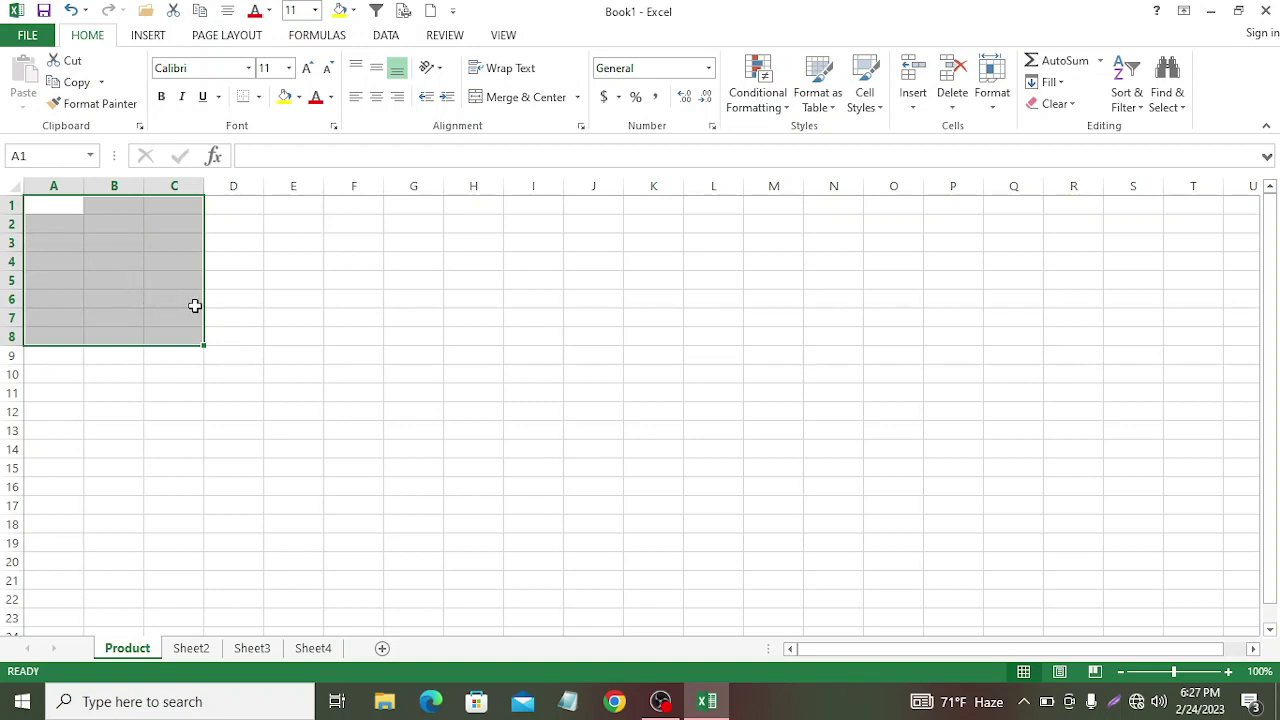
pyautogui.click(353, 373)
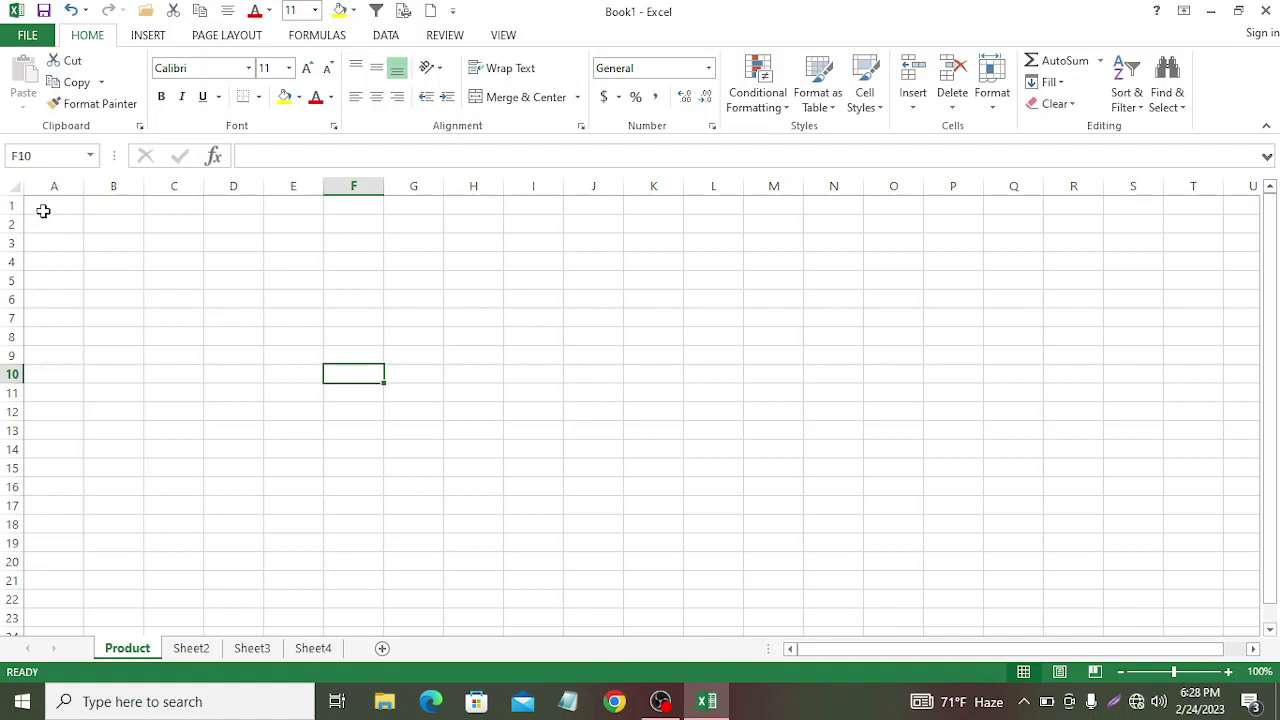
pyautogui.click(48, 202)
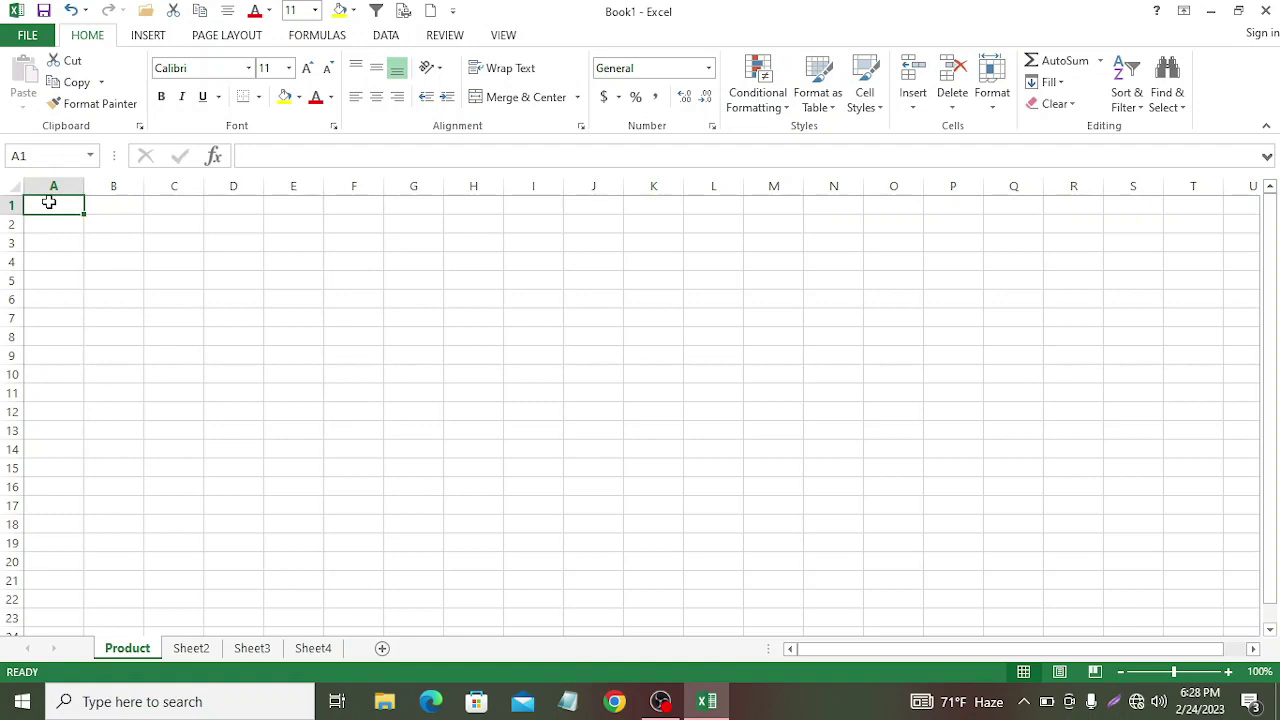
pyautogui.write('1')
pyautogui.press('Return')
pyautogui.write('2')
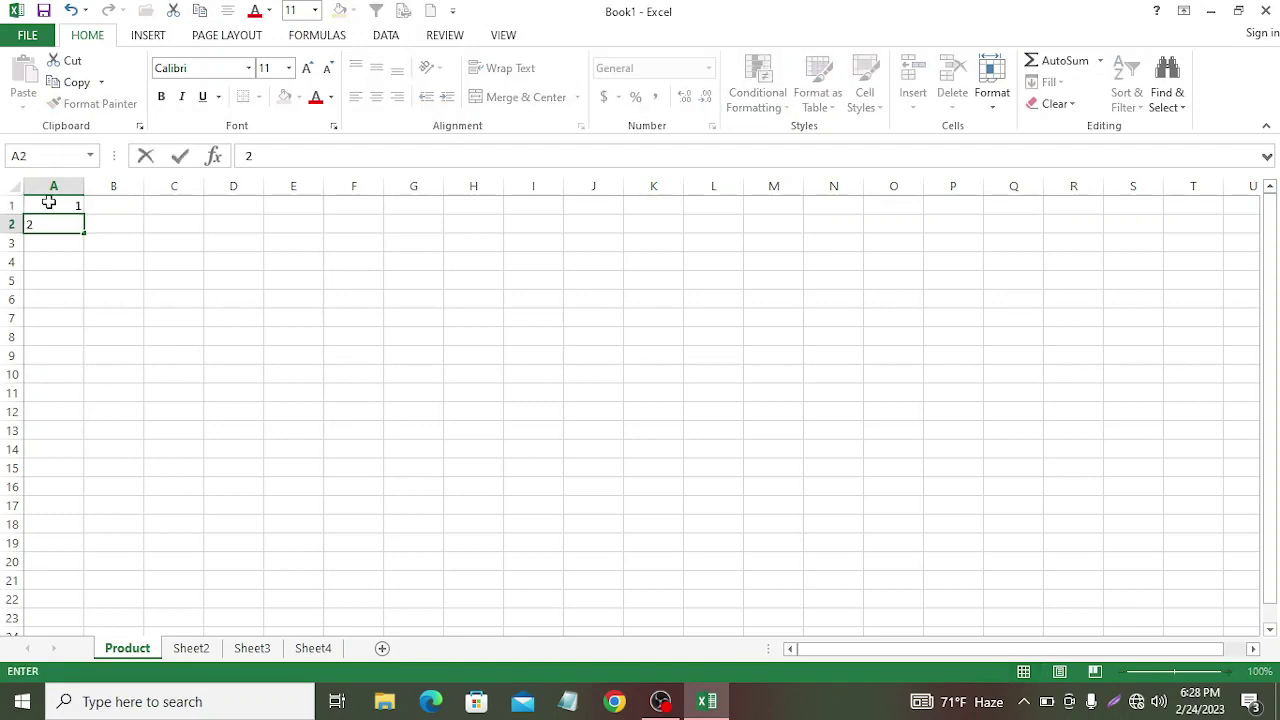
pyautogui.click(95, 248)
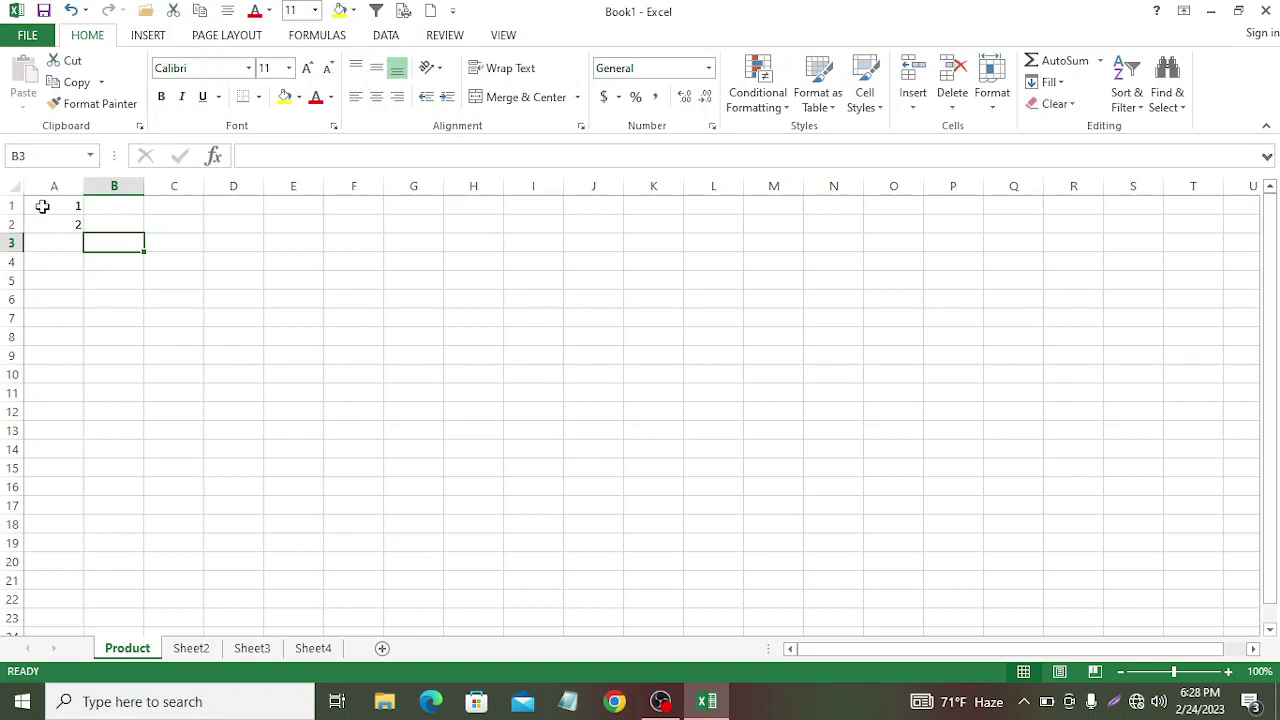
pyautogui.moveTo(42, 206); pyautogui.dragTo(62, 506)
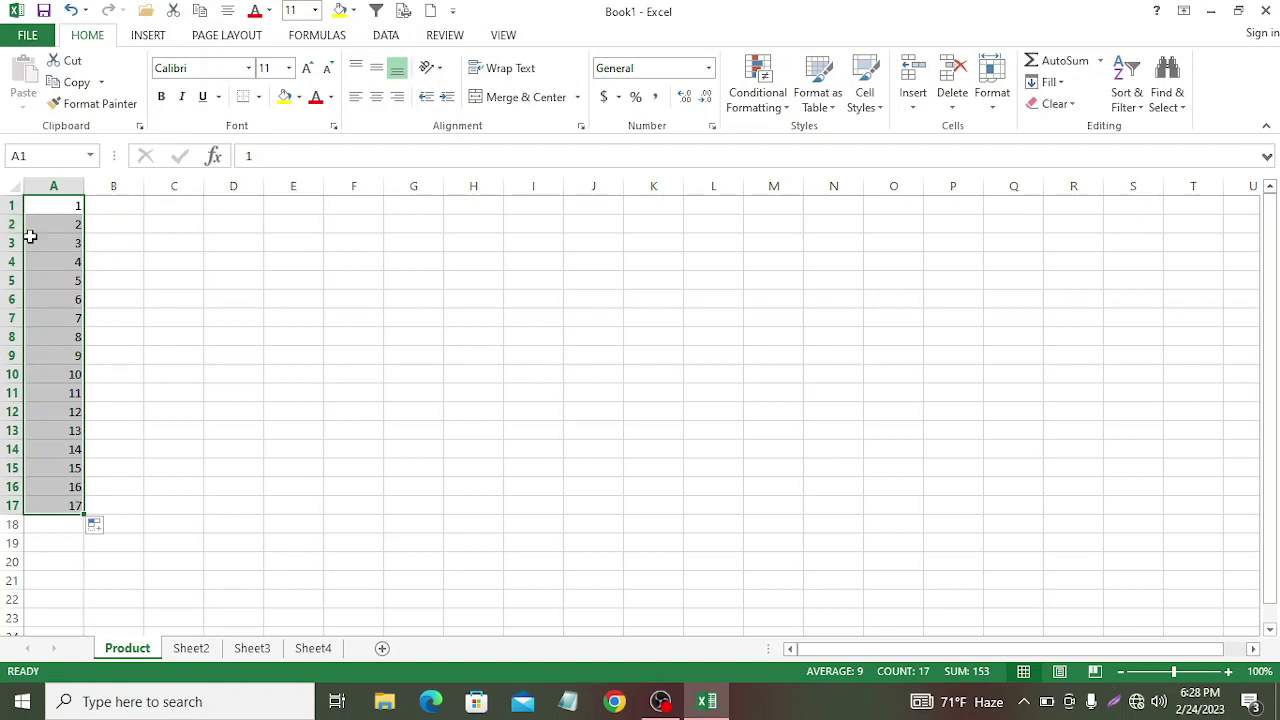
pyautogui.click(123, 206)
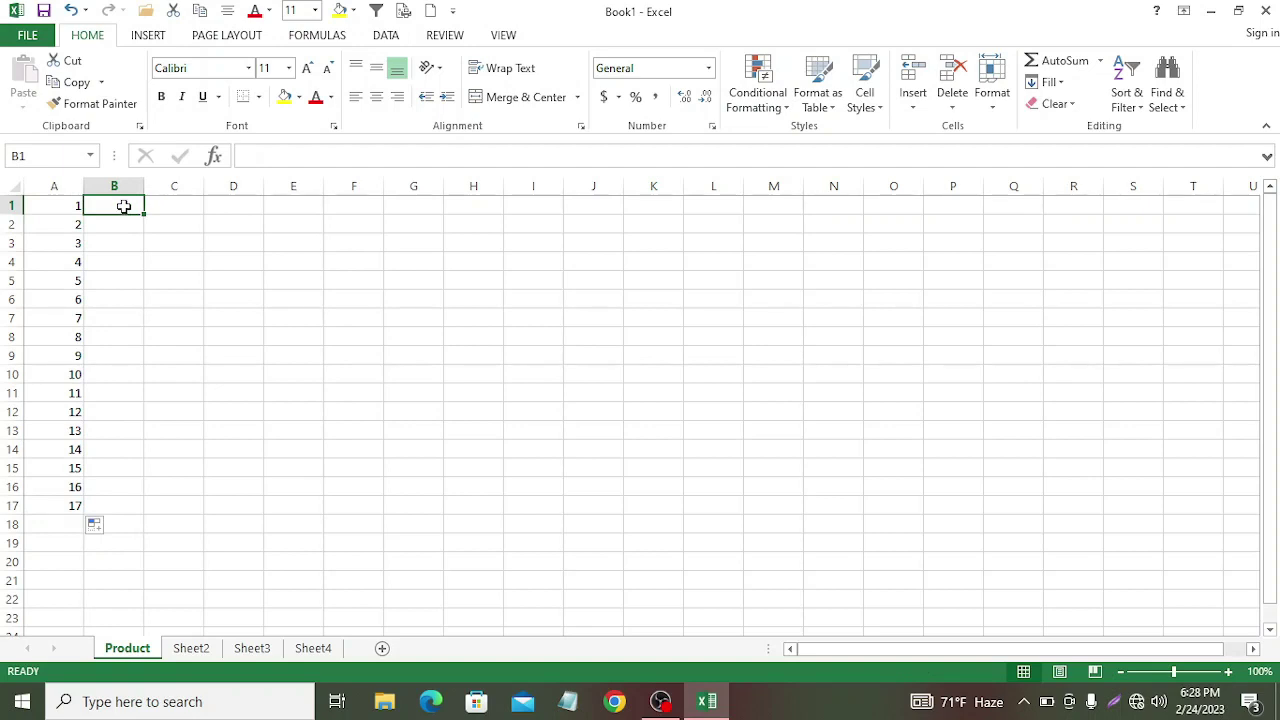
# Step: Enter Jan and Feb in B1:B2 and fill months down to B16, ending at Apr
pyautogui.write('Jan')
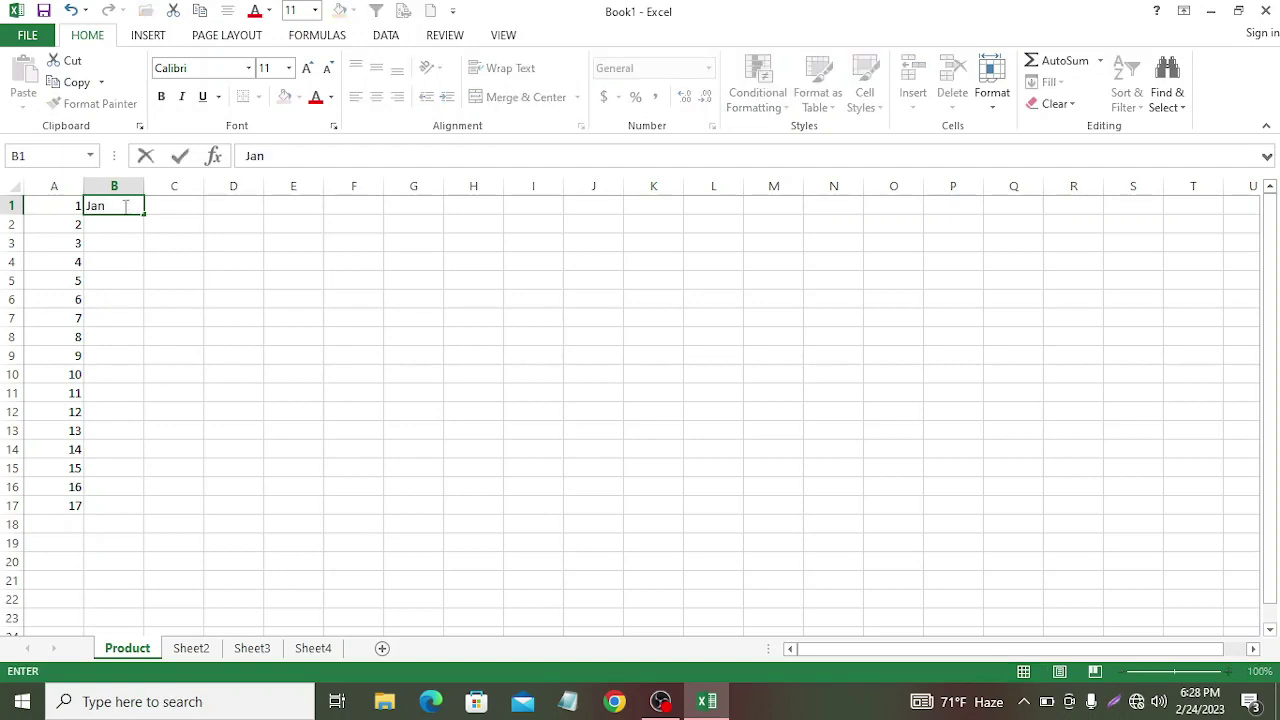
pyautogui.press('Return')
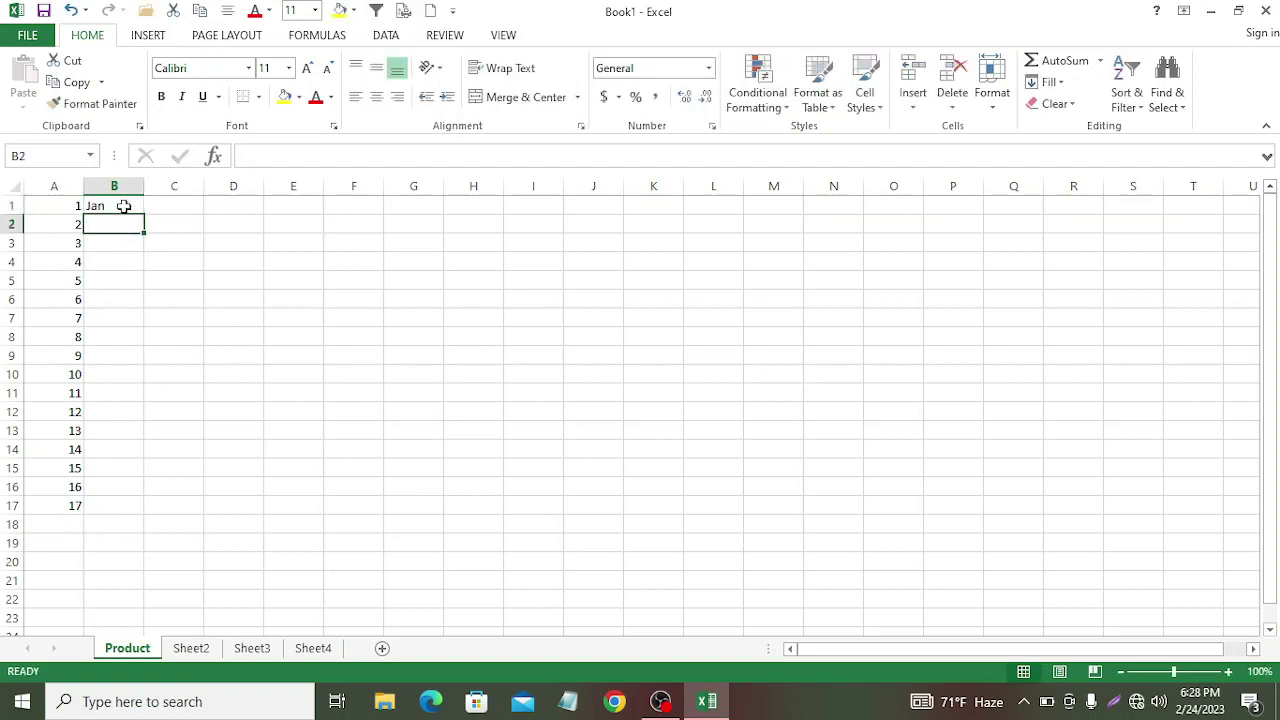
pyautogui.write('Fe')
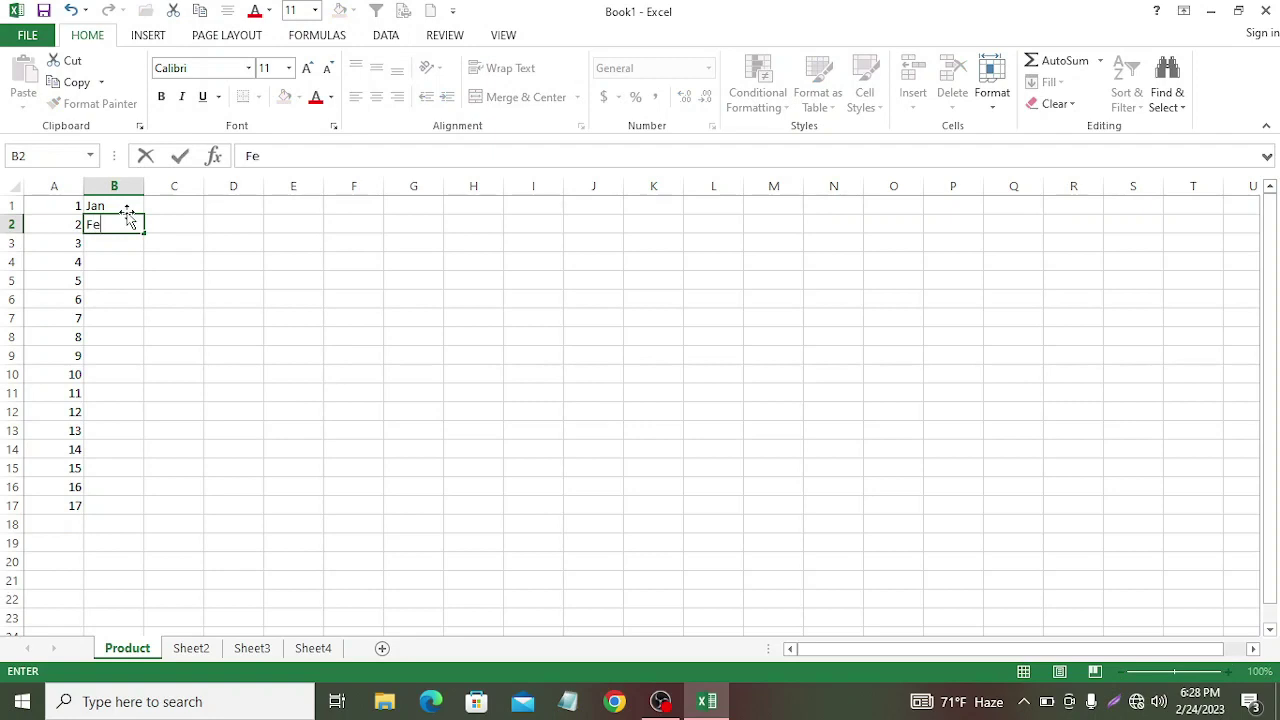
pyautogui.write('b')
pyautogui.moveTo(126, 208); pyautogui.dragTo(155, 490)
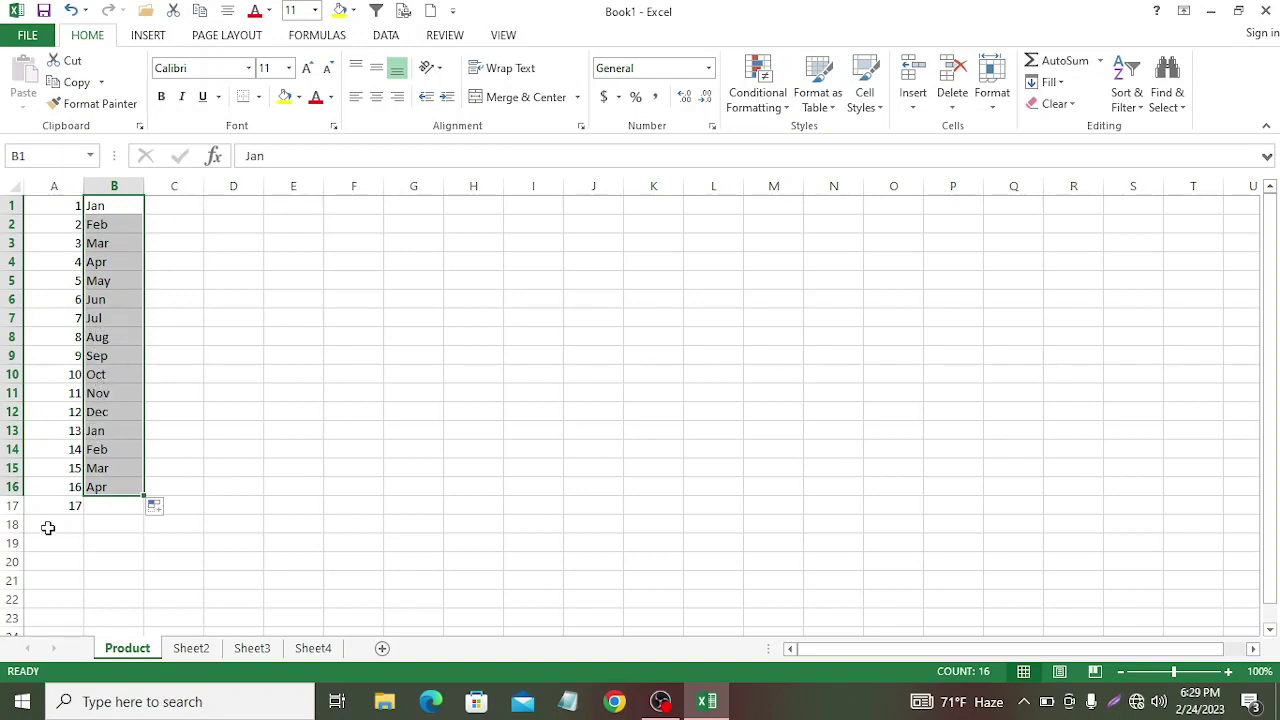
# Step: Enter 2020 and 2021 in C1:C2 and fill the years down to 2032 in C13
pyautogui.click(165, 207)
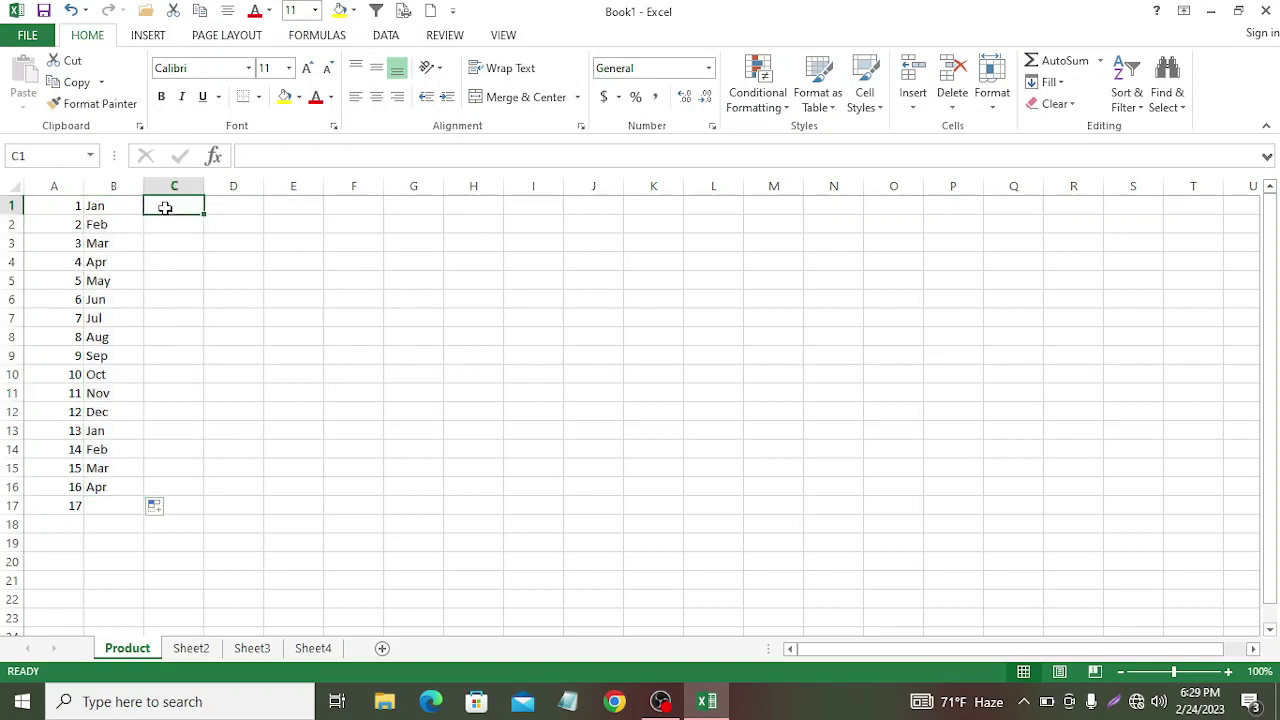
pyautogui.write('2')
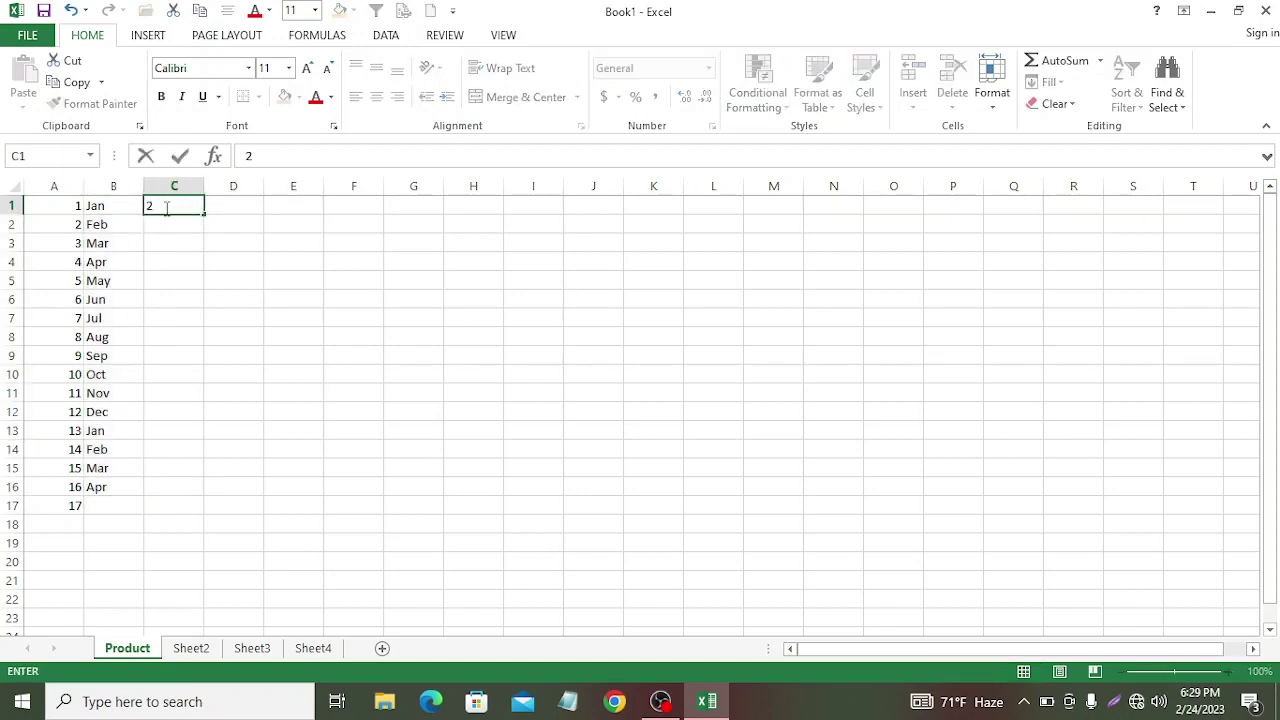
pyautogui.write('020')
pyautogui.press('Return')
pyautogui.write('20')
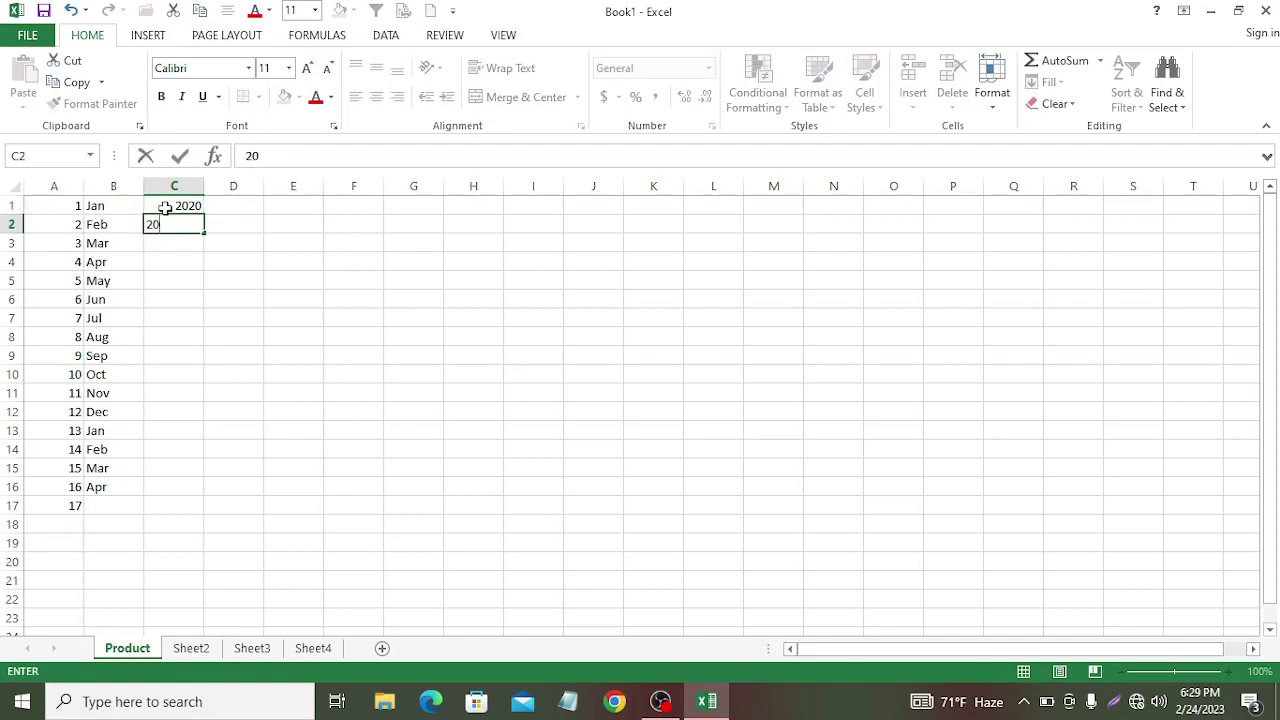
pyautogui.write('212')
pyautogui.press('BackSpace')
pyautogui.moveTo(149, 203); pyautogui.dragTo(200, 440)
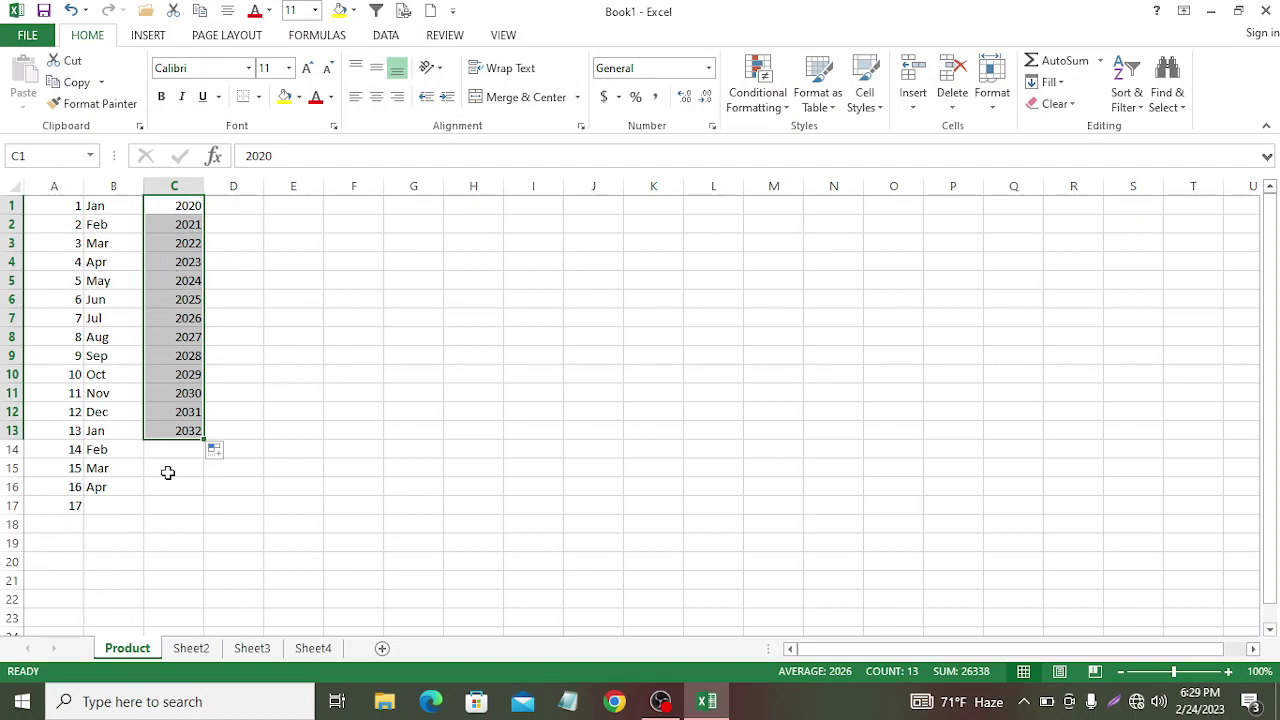
pyautogui.click(239, 204)
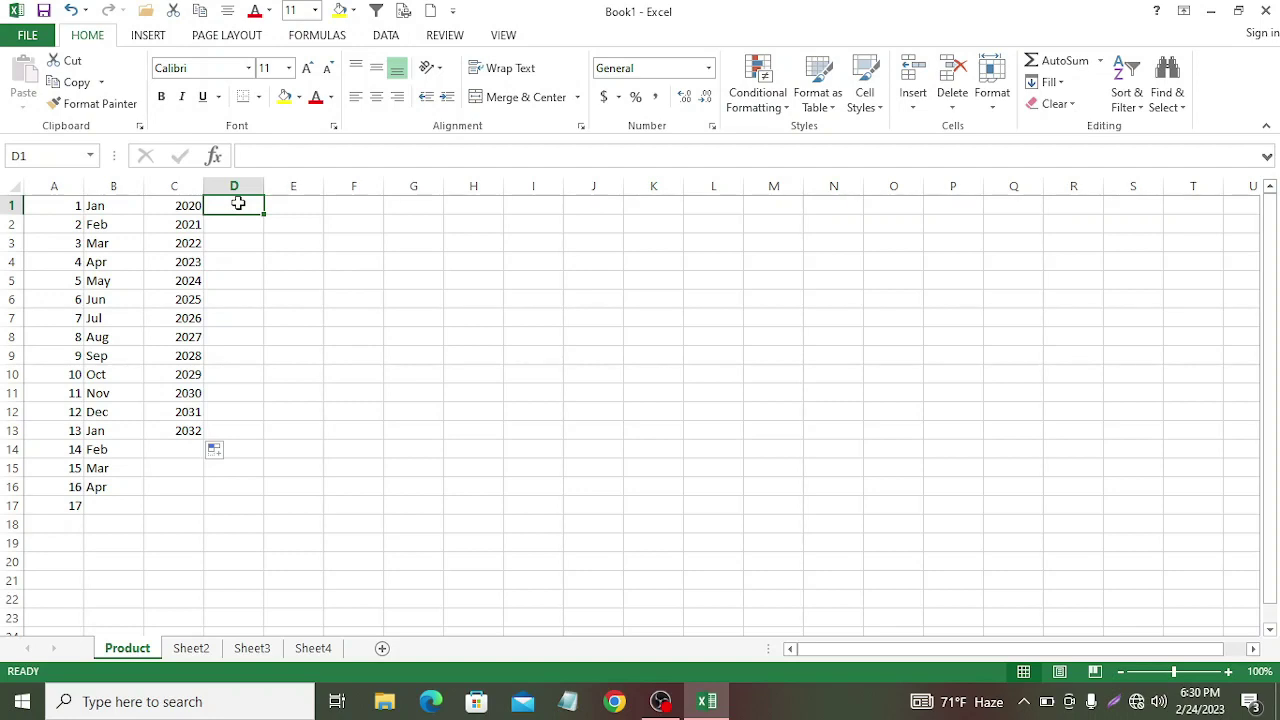
# Step: Enter 1 and 3 in D1:D2 and fill the odd numbers down to 31 in D16
pyautogui.write('1')
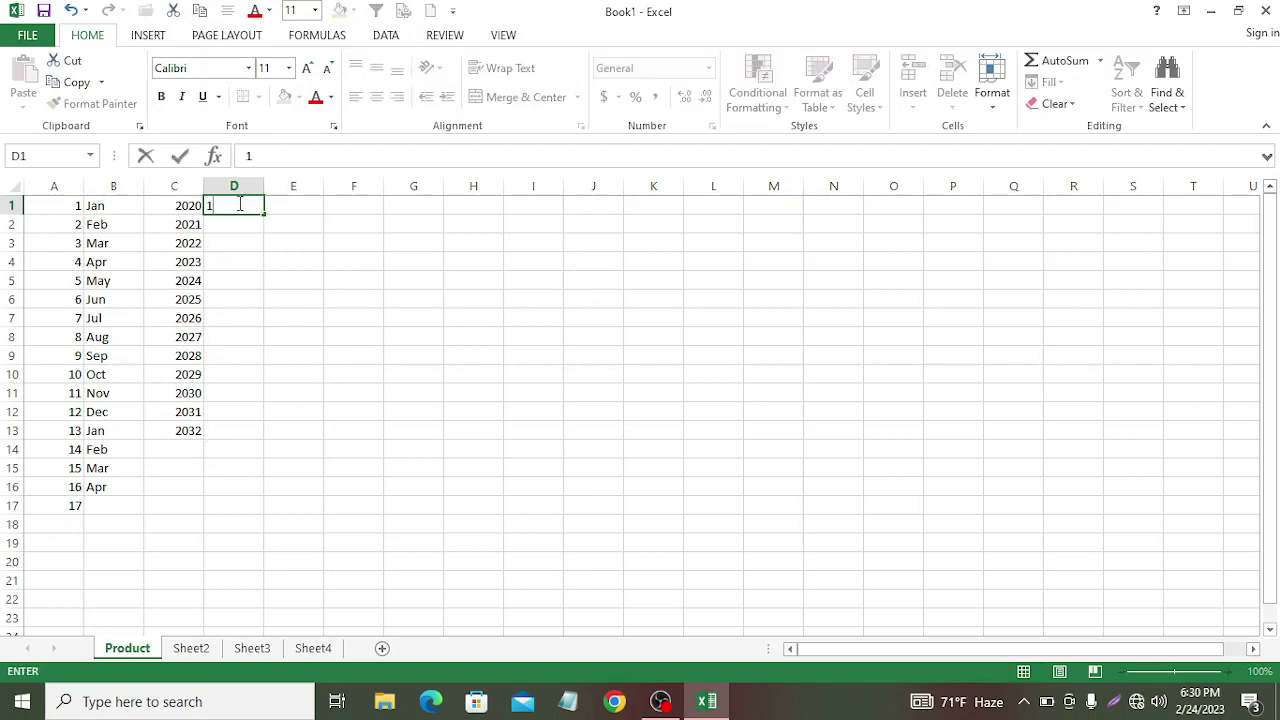
pyautogui.press('Return')
pyautogui.write('3')
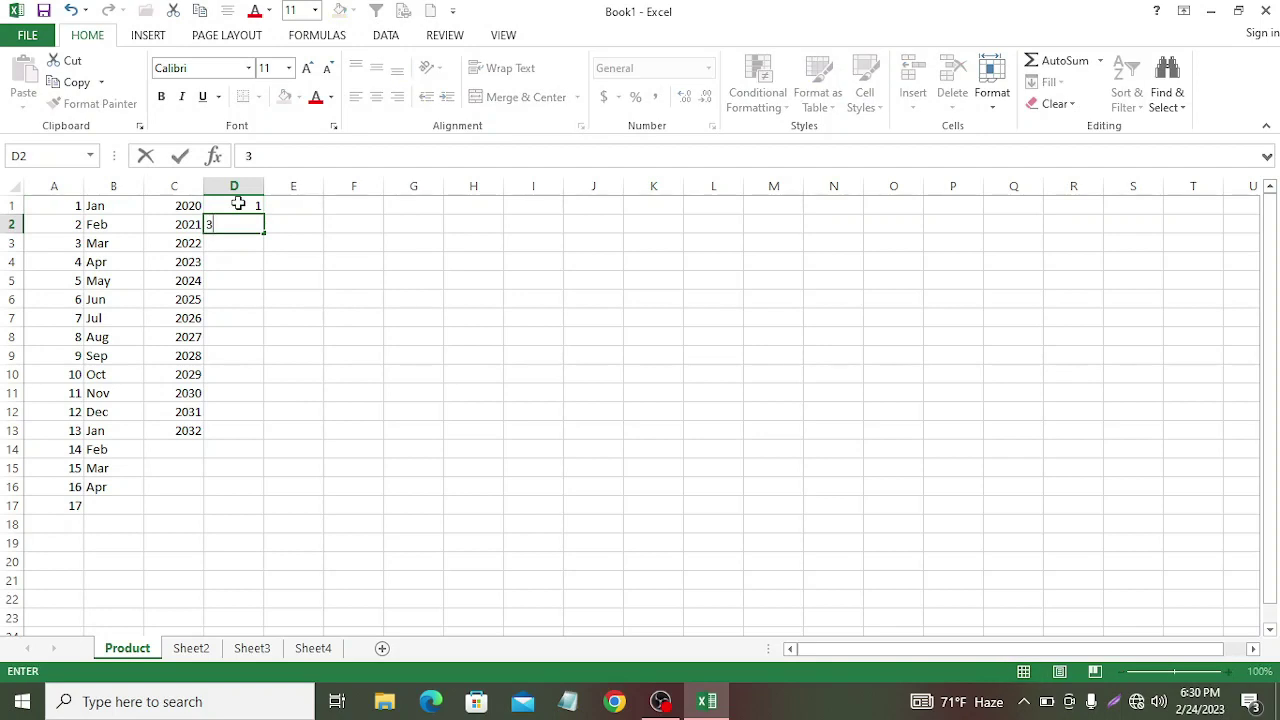
pyautogui.press('Return')
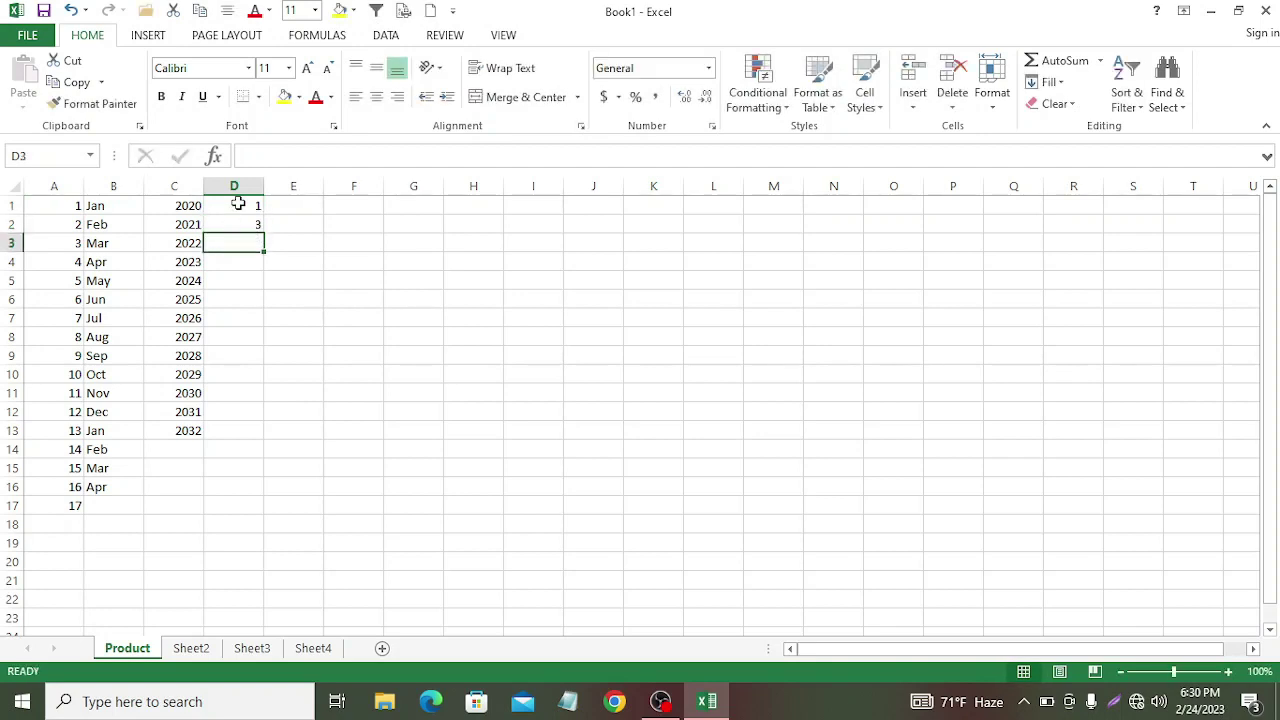
pyautogui.moveTo(230, 205); pyautogui.dragTo(260, 500)
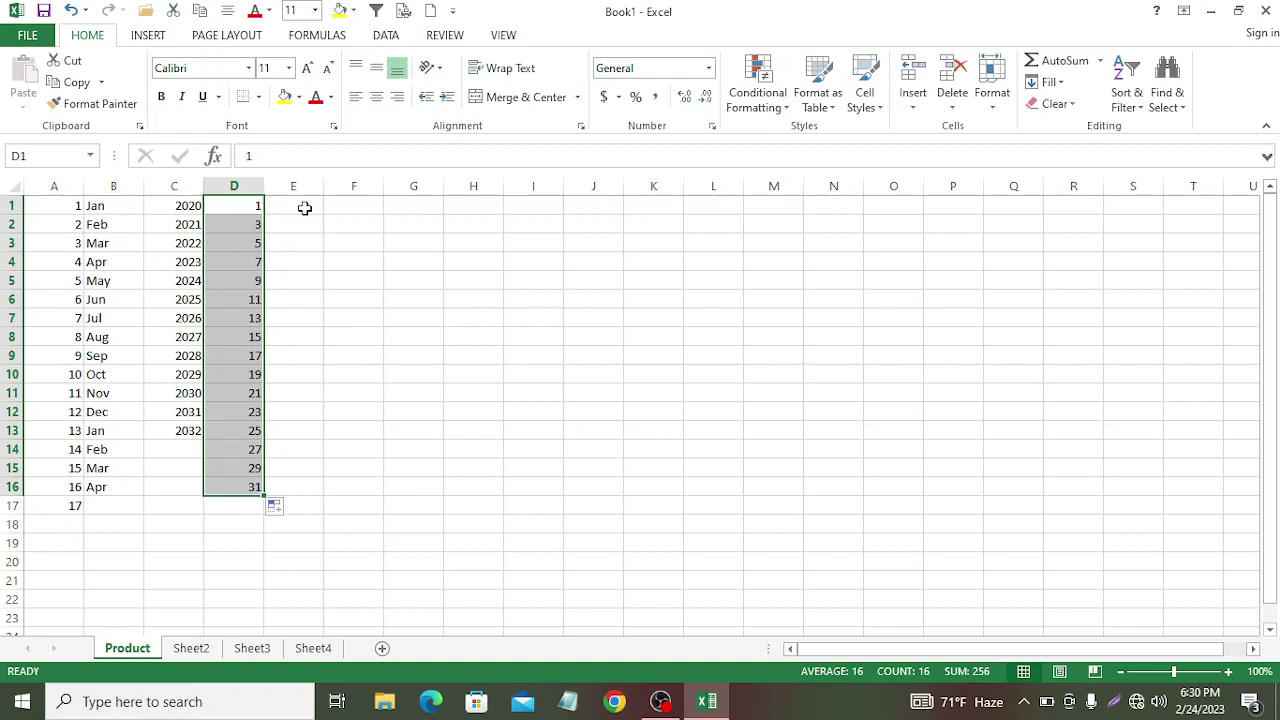
# Step: Enter 2 and 4 in E1:E2 and fill the even numbers down to 32 in E16
pyautogui.click(305, 207)
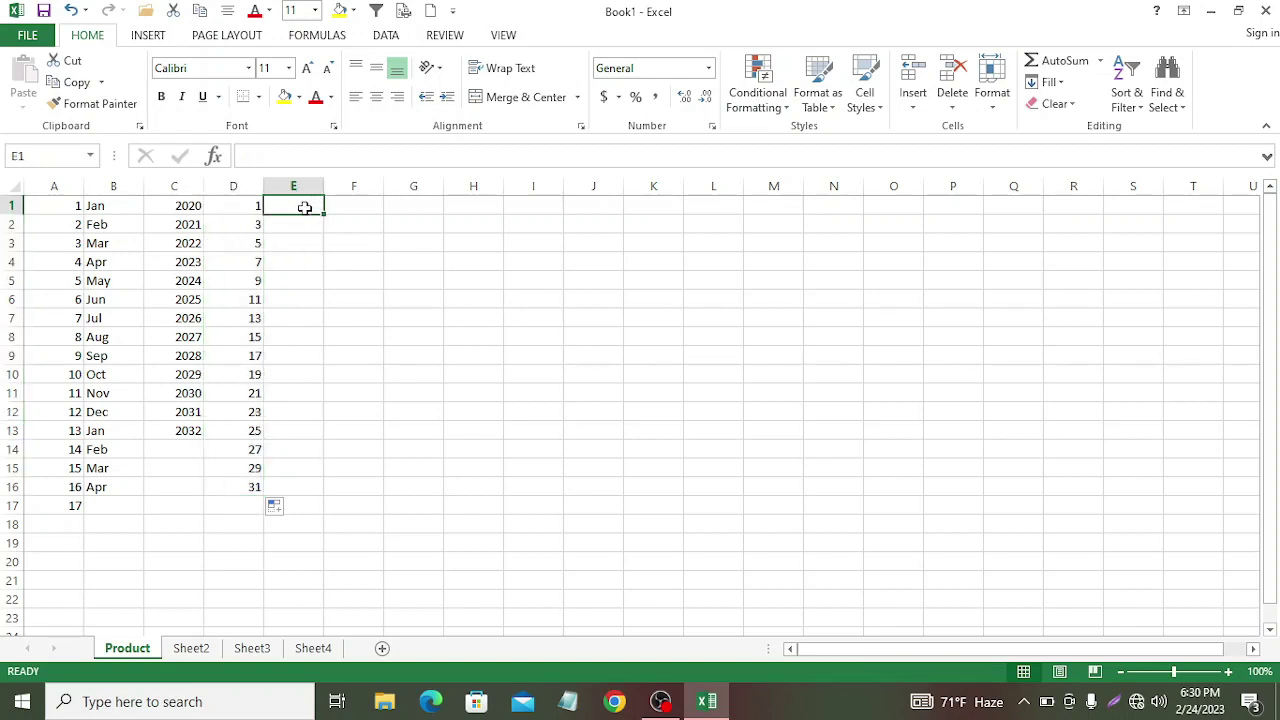
pyautogui.write('2')
pyautogui.press('Return')
pyautogui.write('4')
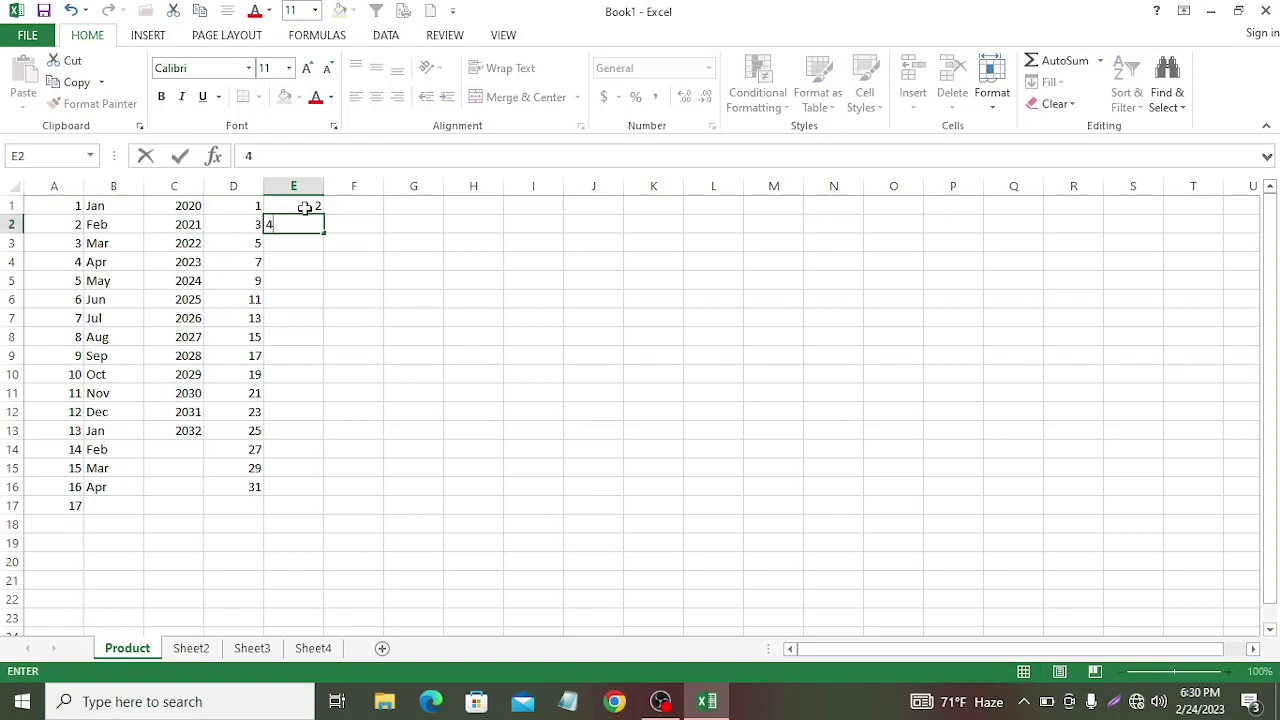
pyautogui.press('Return')
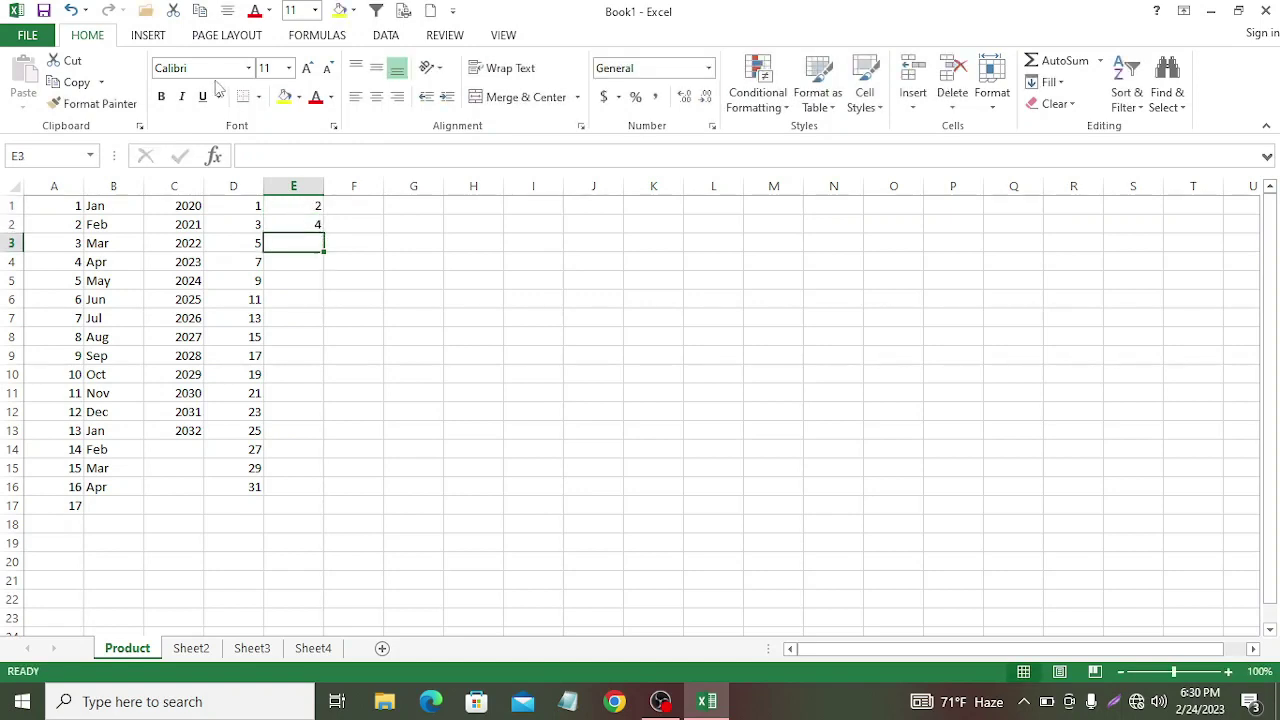
pyautogui.click(290, 208)
pyautogui.moveTo(290, 208); pyautogui.dragTo(322, 490)
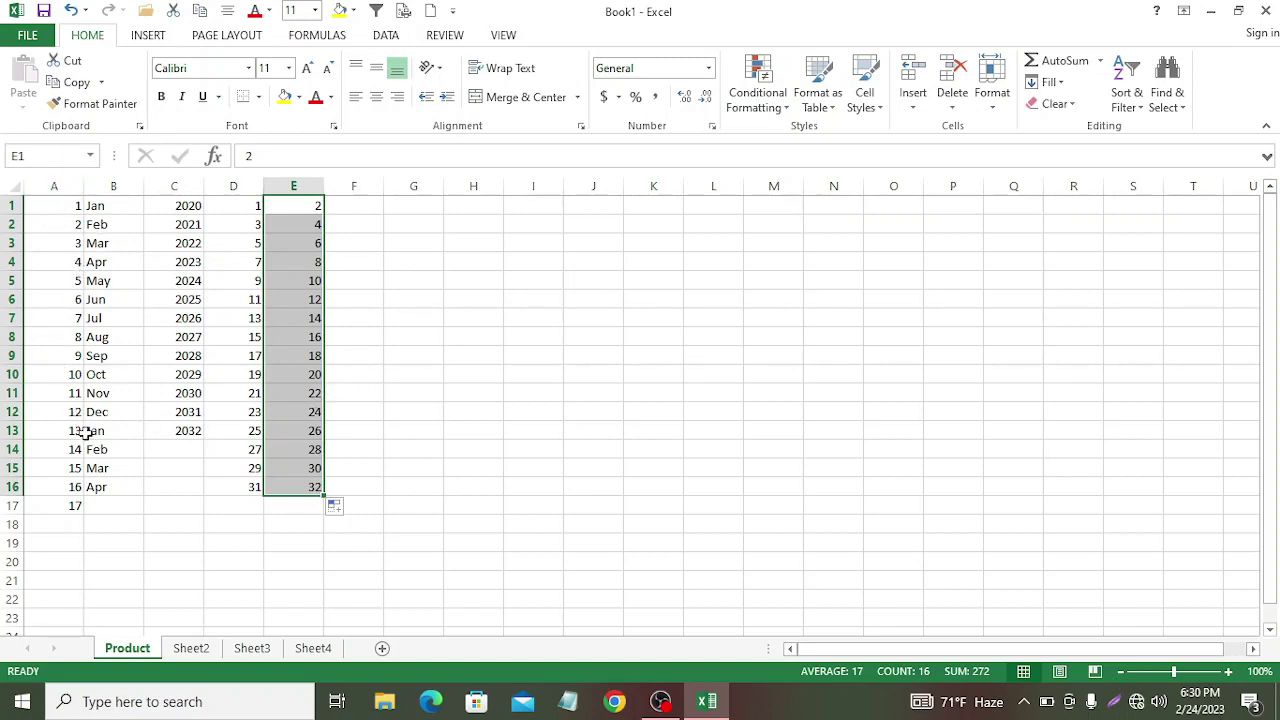
pyautogui.click(455, 357)
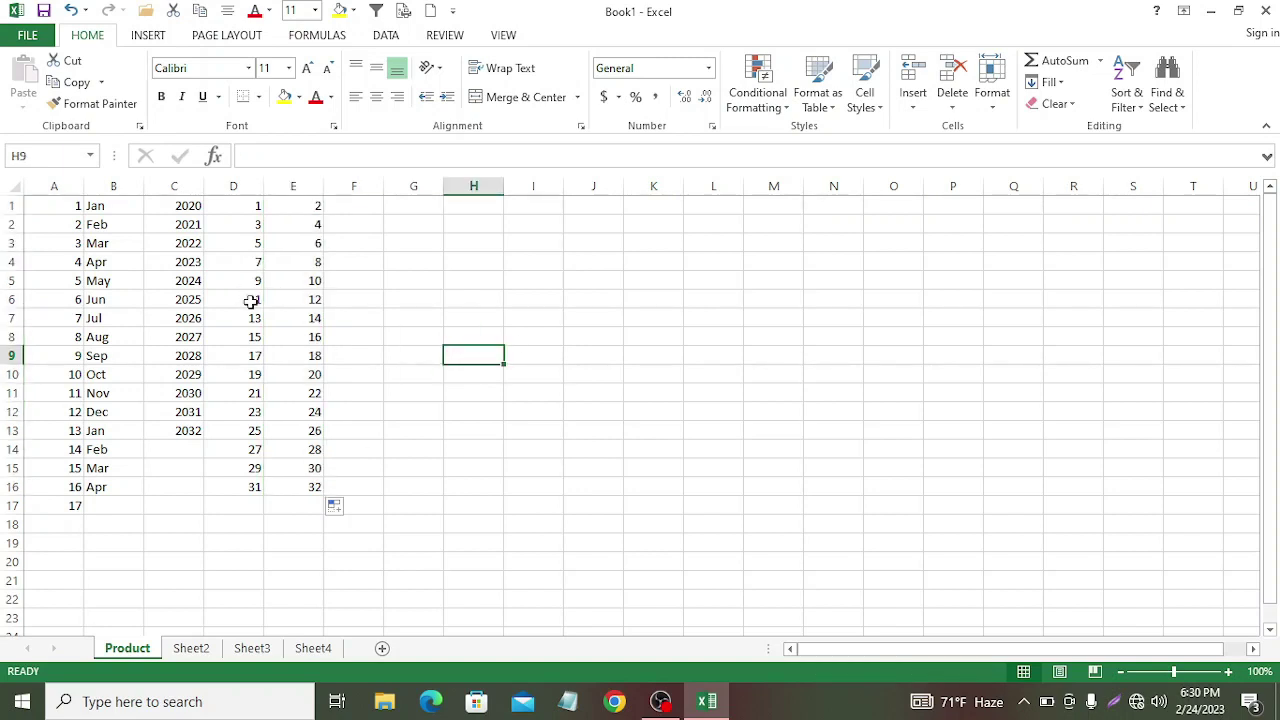
# Step: Enter 1 in F1 and fill it down through F13
pyautogui.click(355, 207)
pyautogui.write('1')
pyautogui.hotkey('ctrl', 'Return')
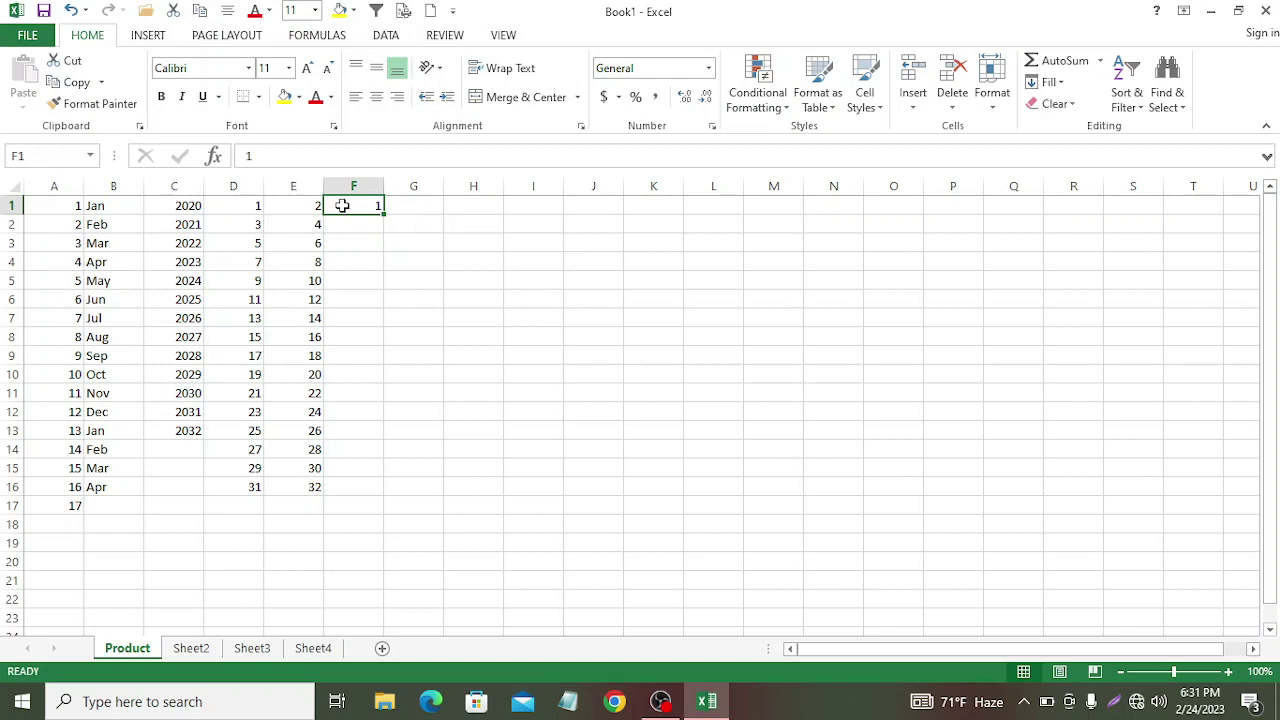
pyautogui.moveTo(383, 214); pyautogui.dragTo(345, 432)
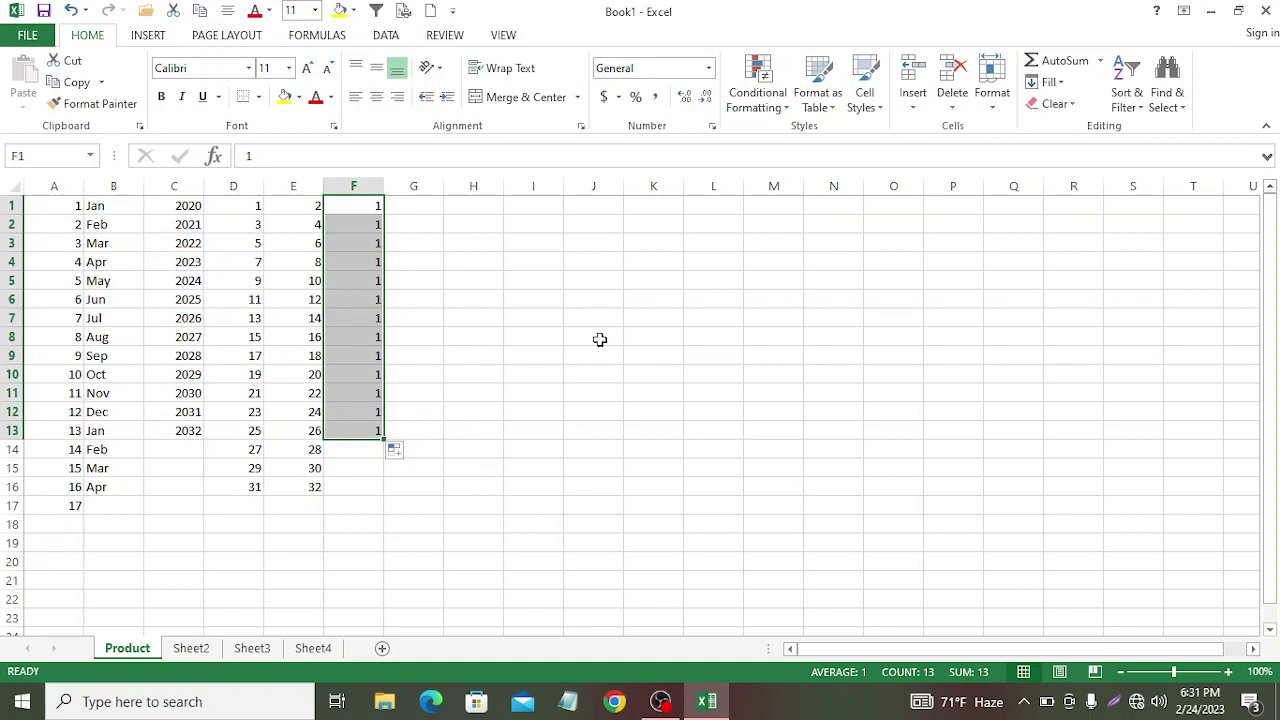
# Step: Select all the practice data in B1:G17
pyautogui.click(490, 372)
pyautogui.click(89, 204)
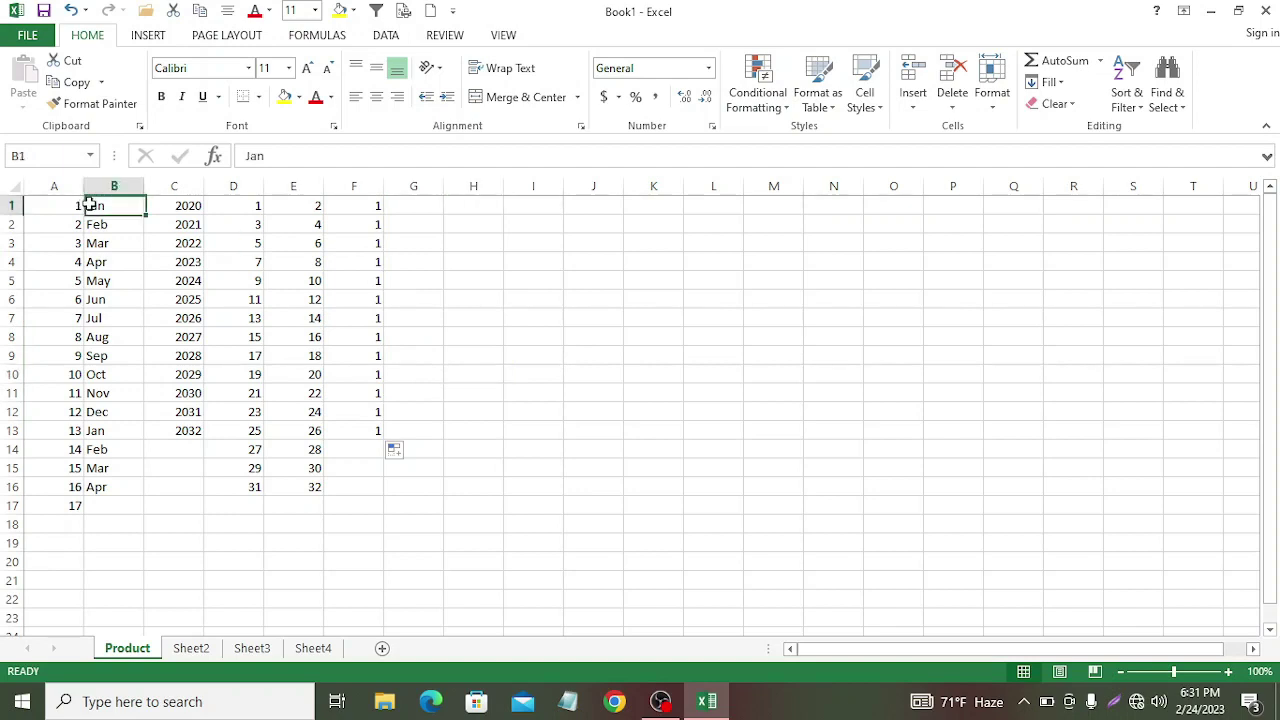
pyautogui.moveTo(89, 204); pyautogui.dragTo(413, 503)
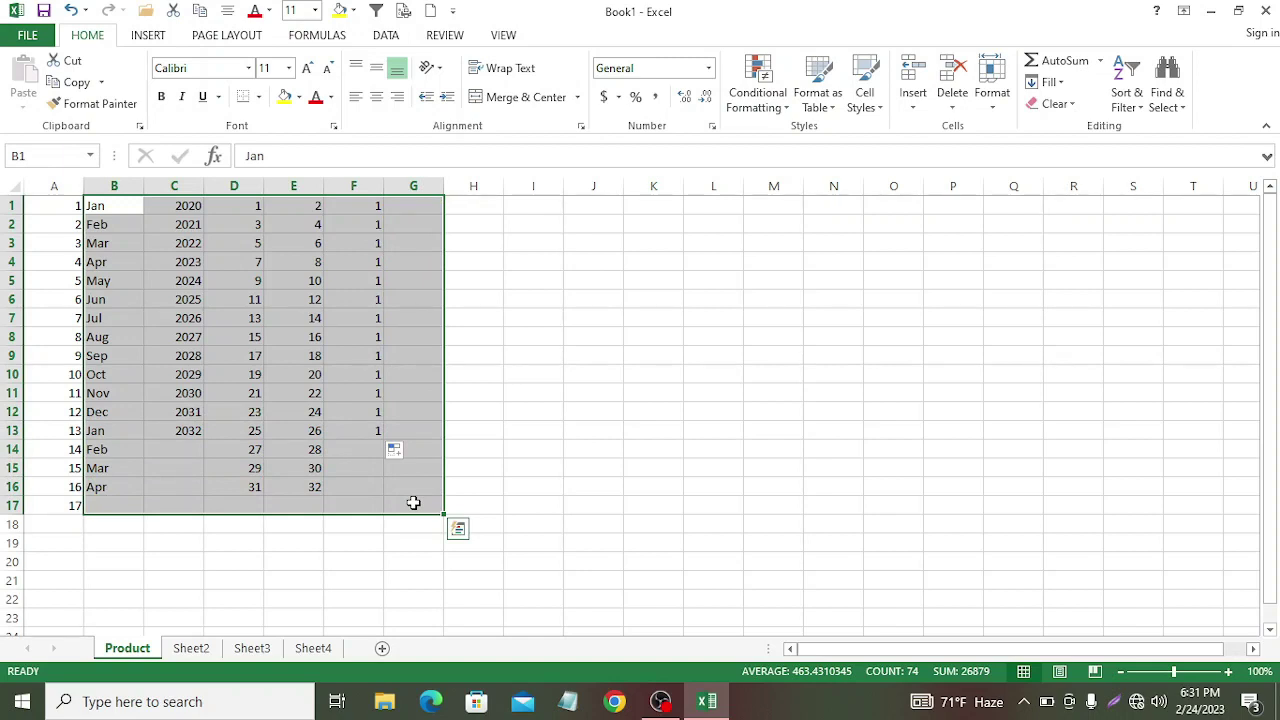
# Step: Delete the contents of B1:G17 and deselect the cleared range
pyautogui.press('Delete')
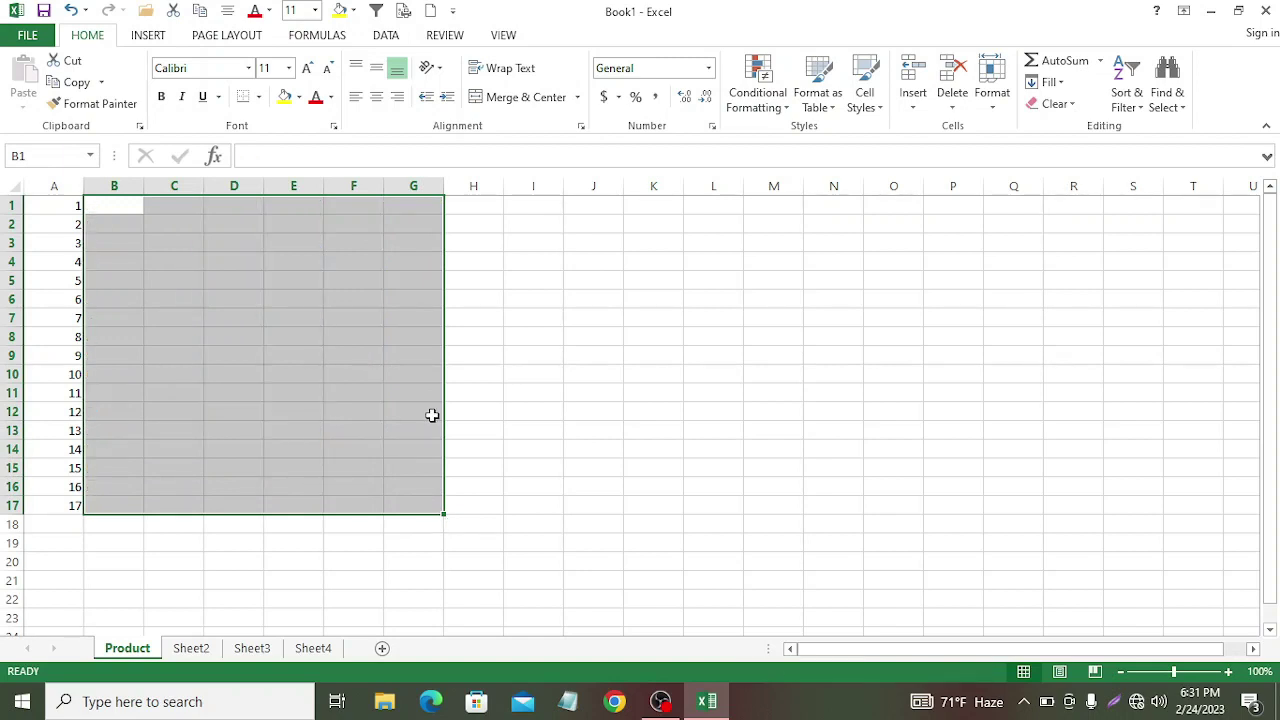
pyautogui.click(603, 488)
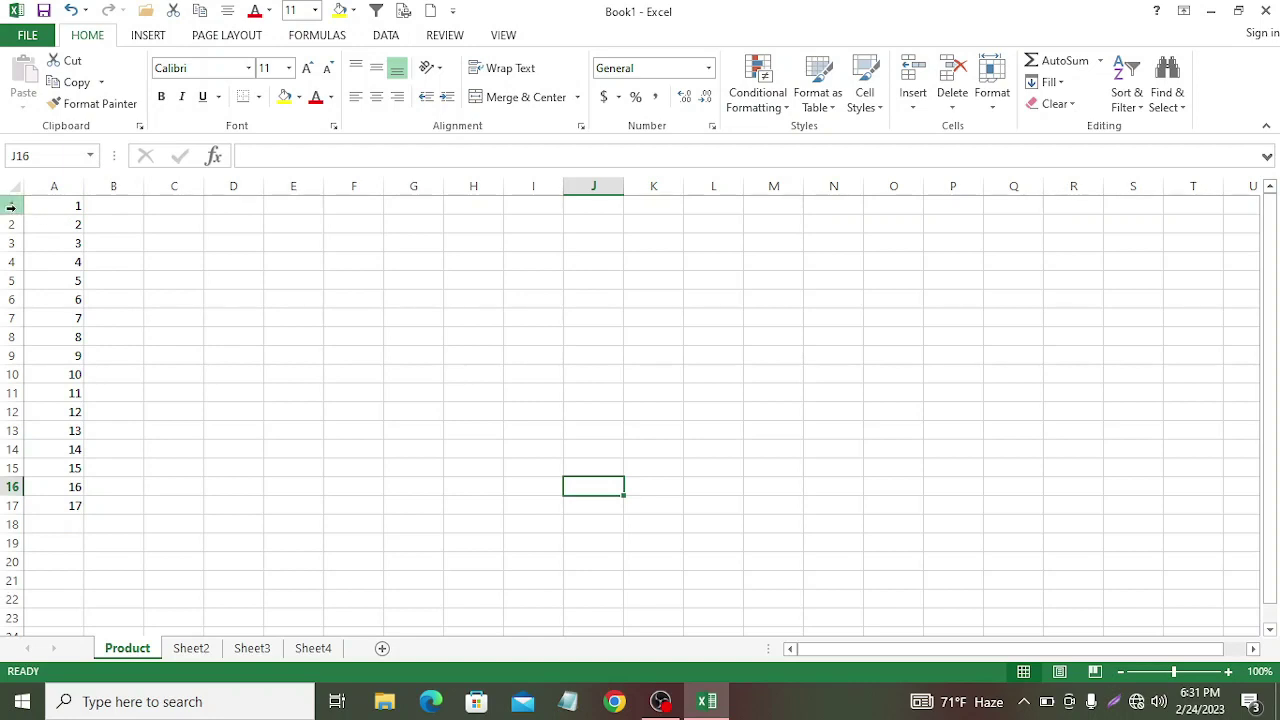
# Step: Insert a blank top row and enter headers SL No, Client and Product in A1:C1
pyautogui.rightClick(11, 206)
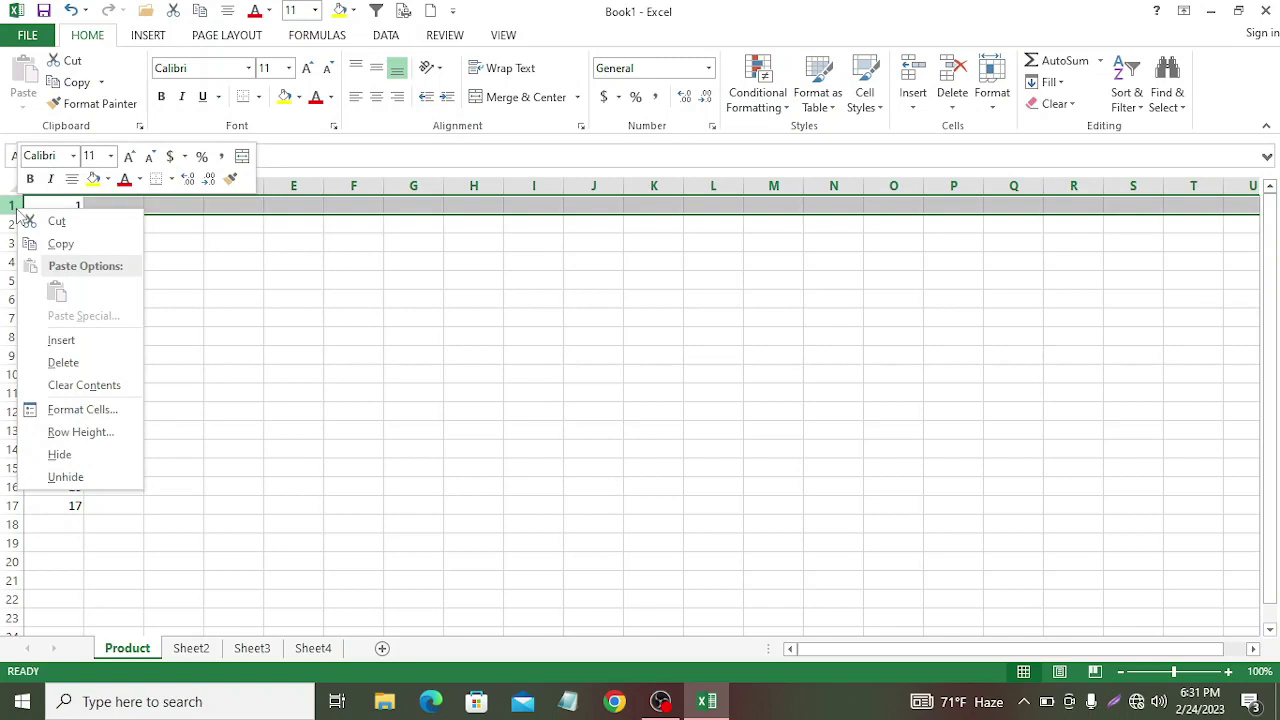
pyautogui.click(62, 344)
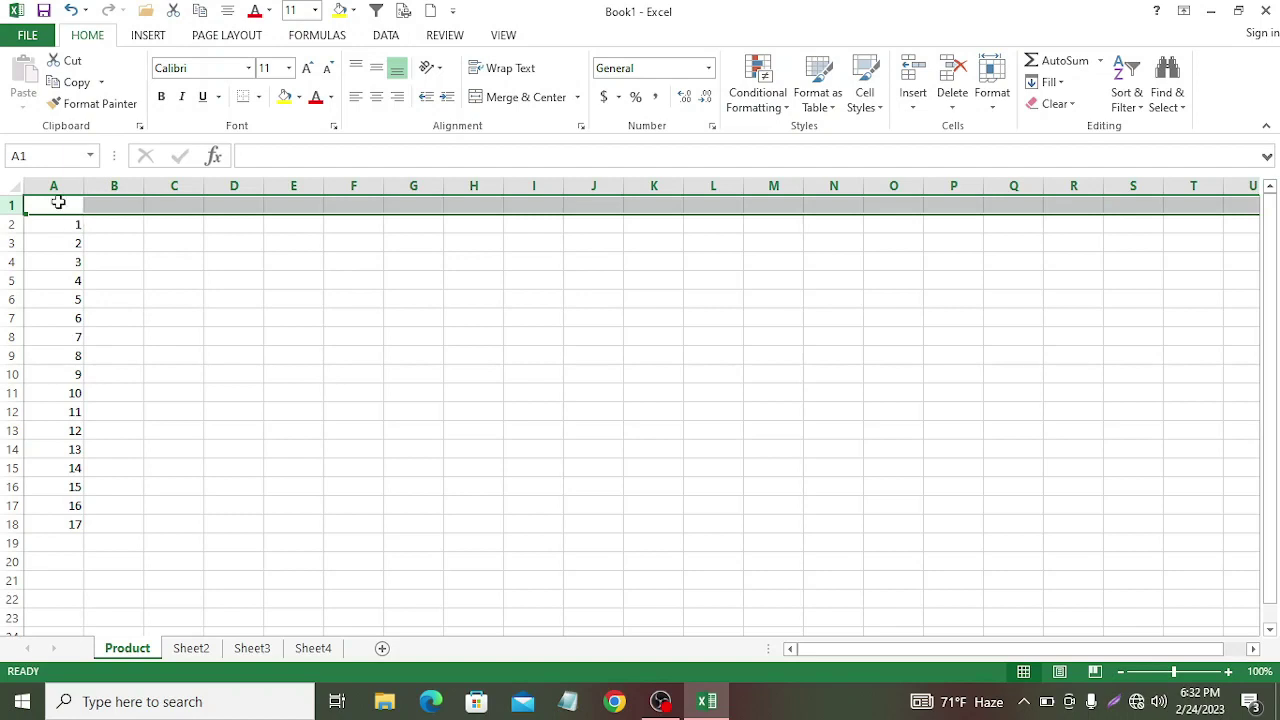
pyautogui.doubleClick(58, 203)
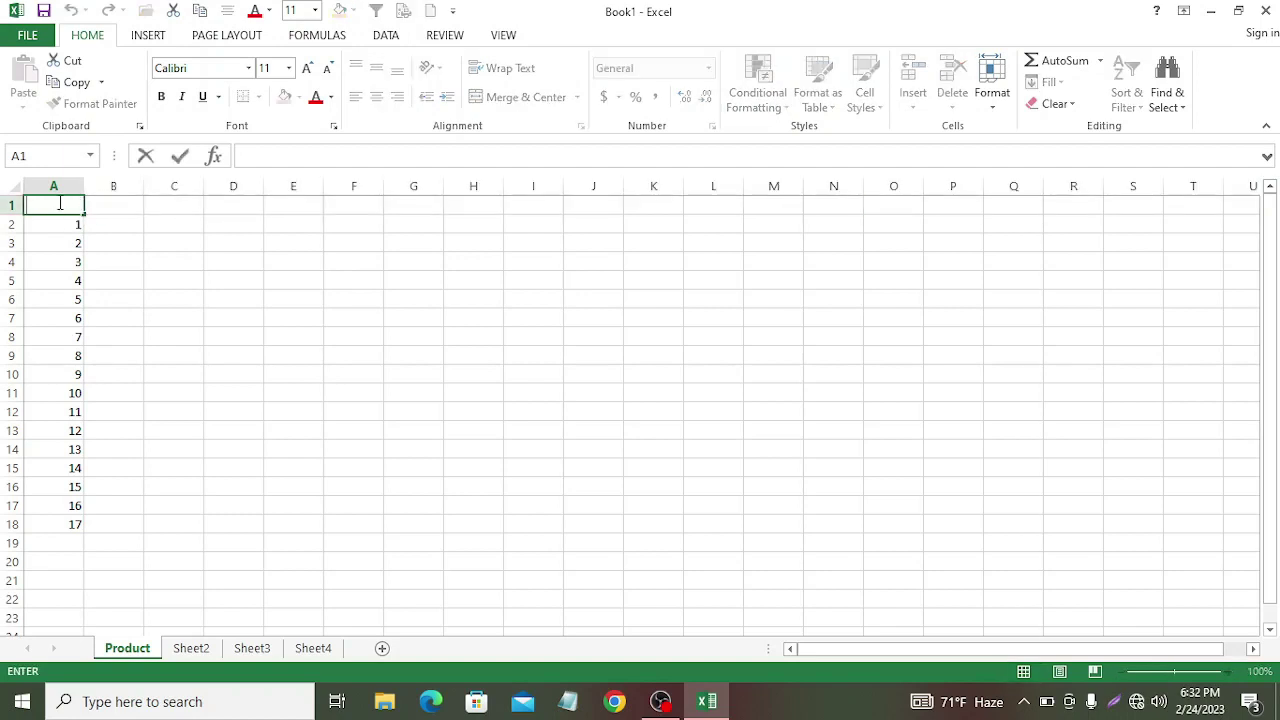
pyautogui.write('SL No')
pyautogui.click(113, 206)
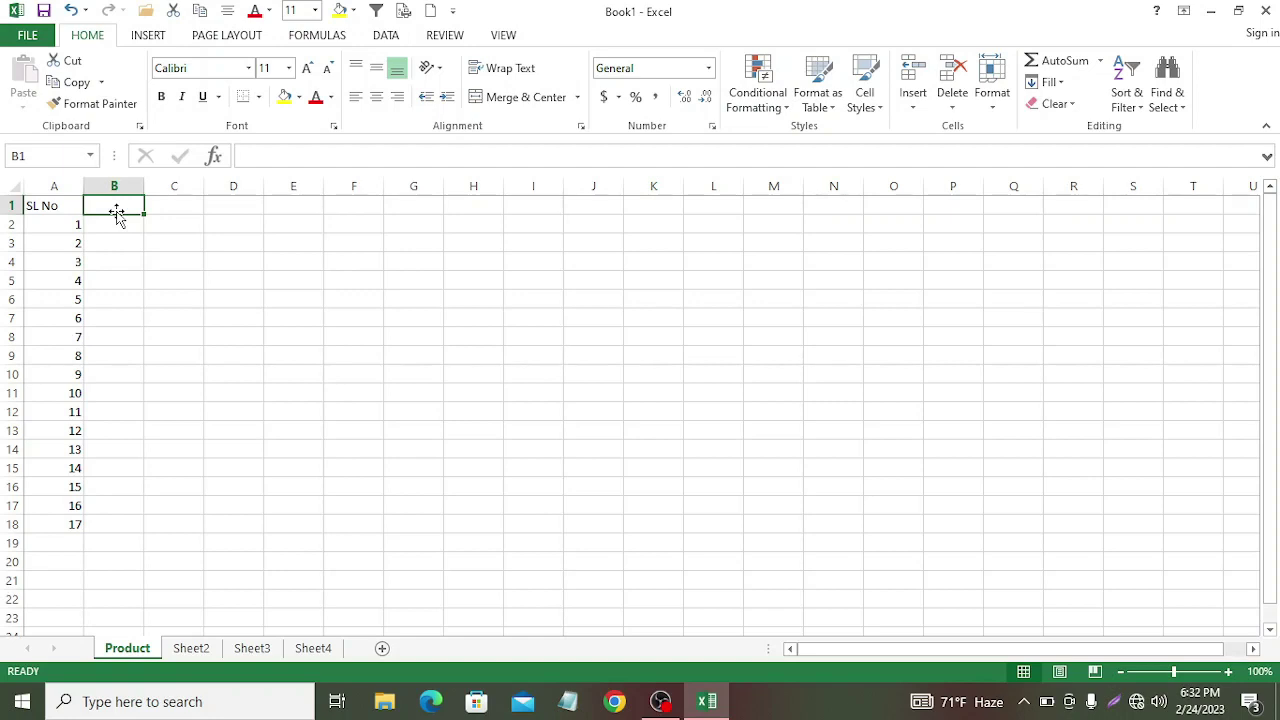
pyautogui.write('Cl')
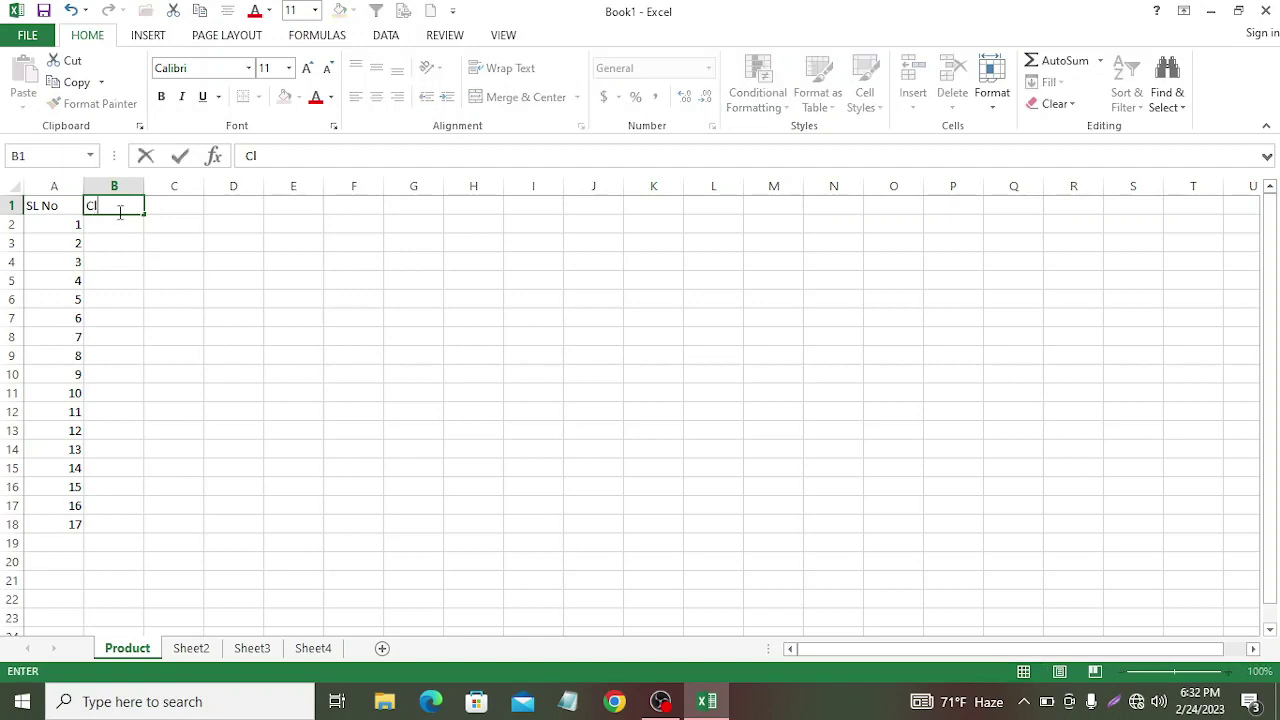
pyautogui.write('ient')
pyautogui.click(171, 205)
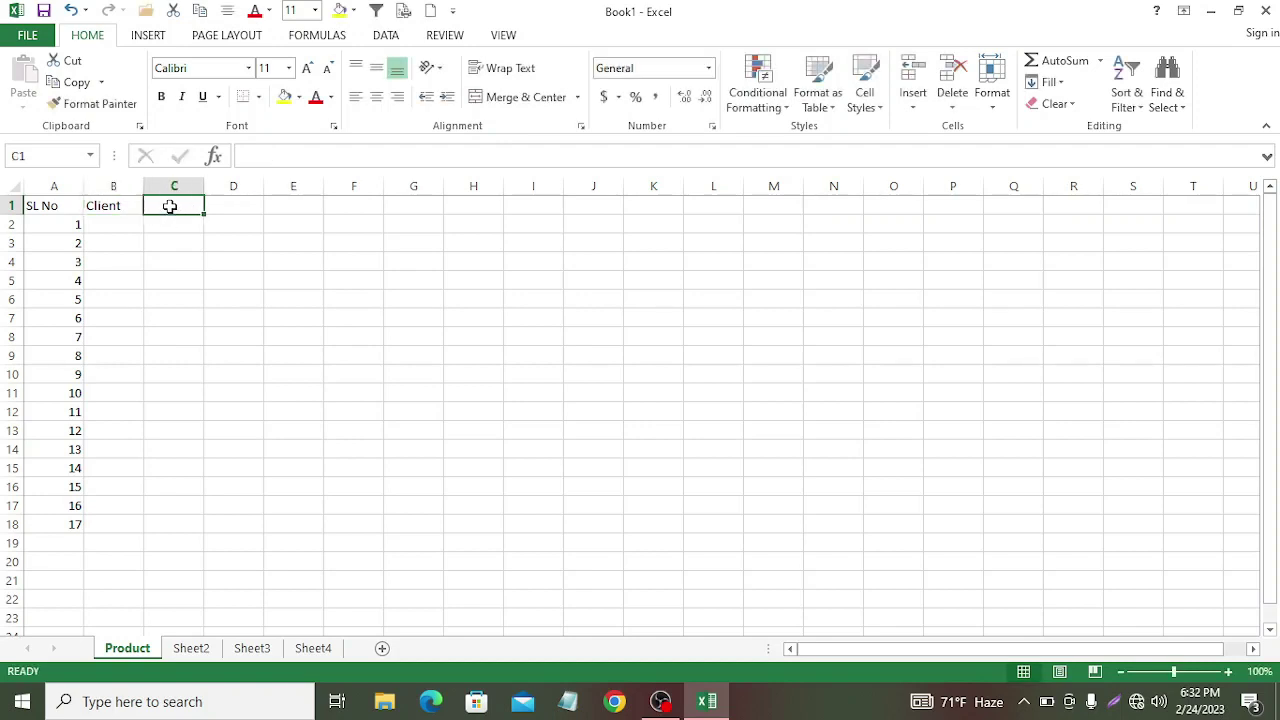
pyautogui.write('Product')
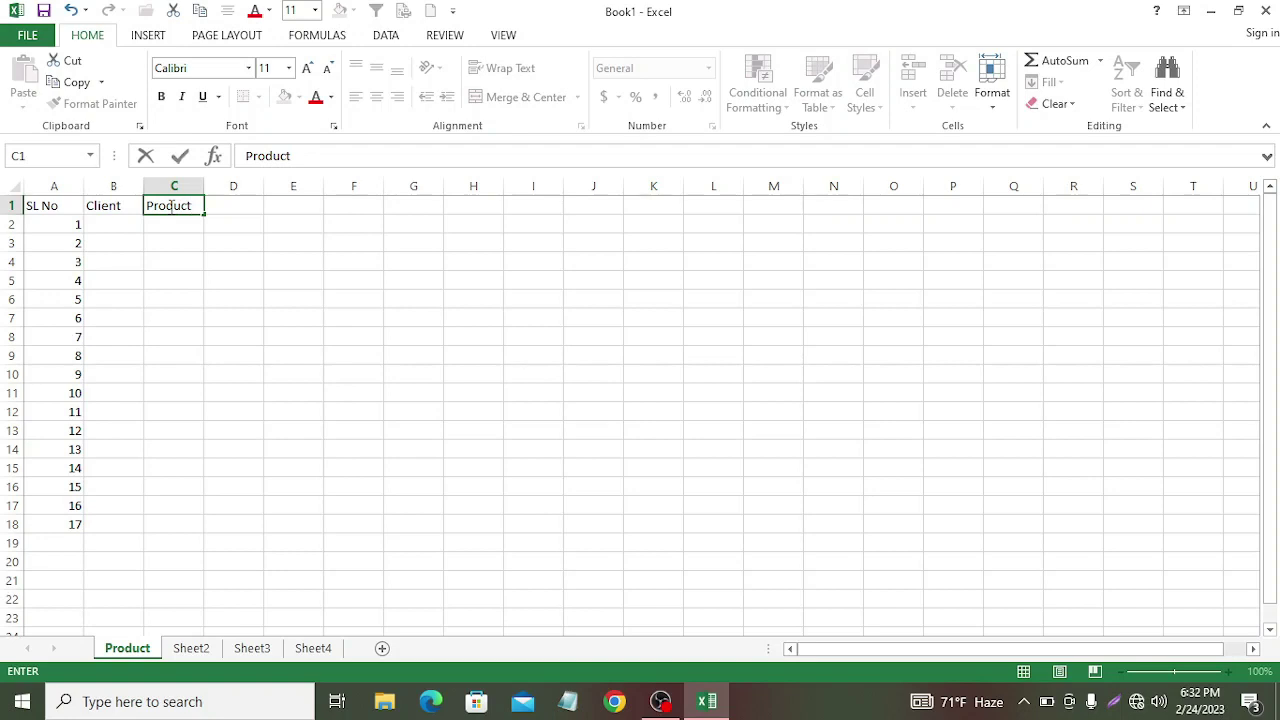
pyautogui.click(234, 208)
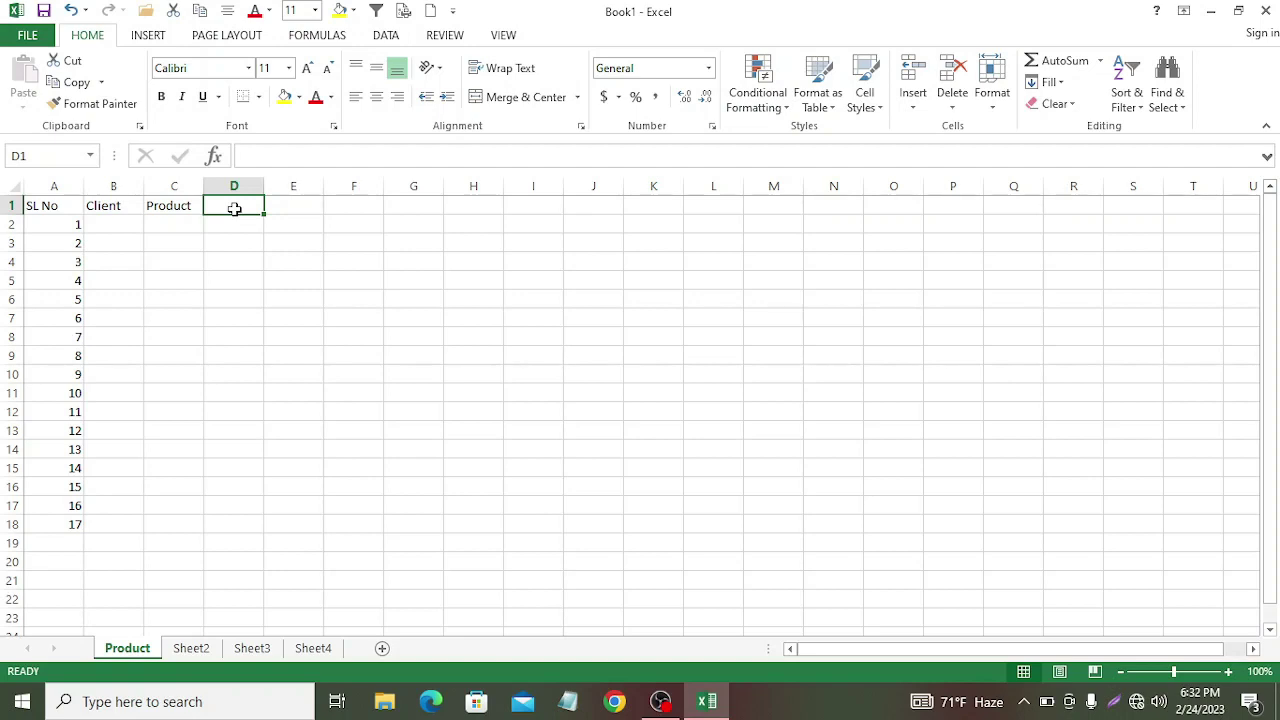
# Step: Enter headers Quantity, Cost and Sale in D1:F1
pyautogui.write('Qu')
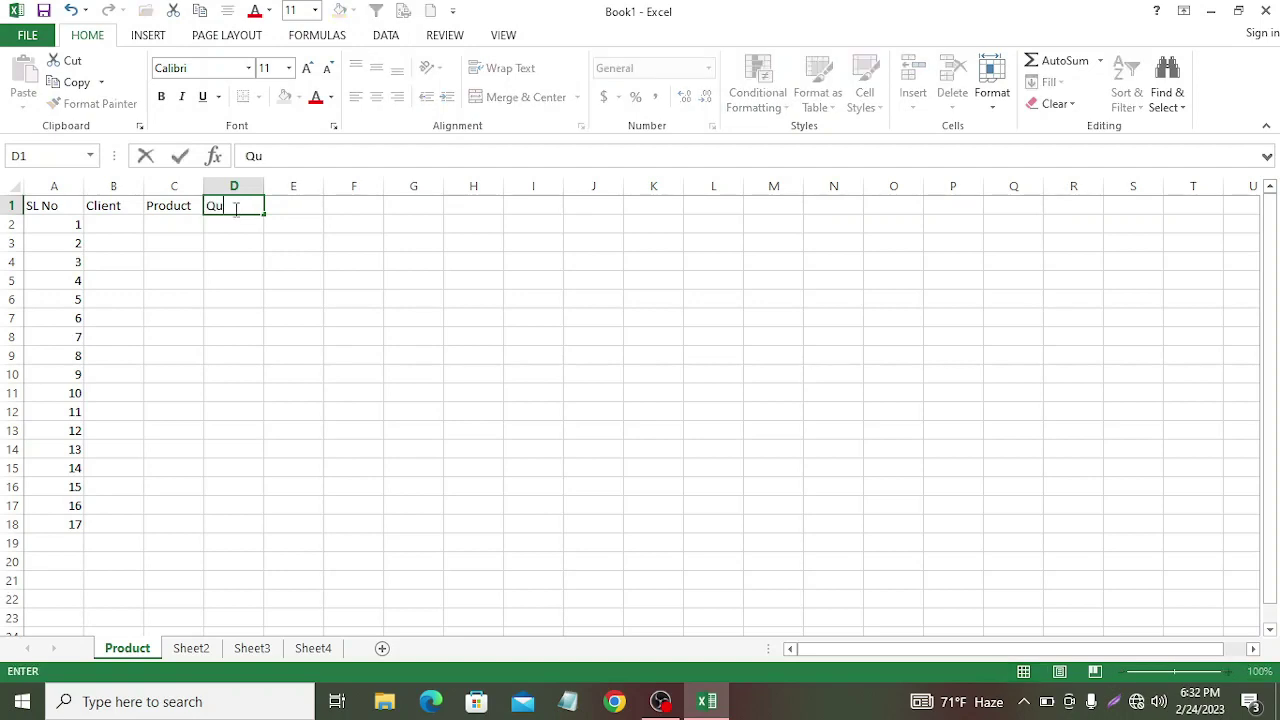
pyautogui.write('antity')
pyautogui.click(290, 210)
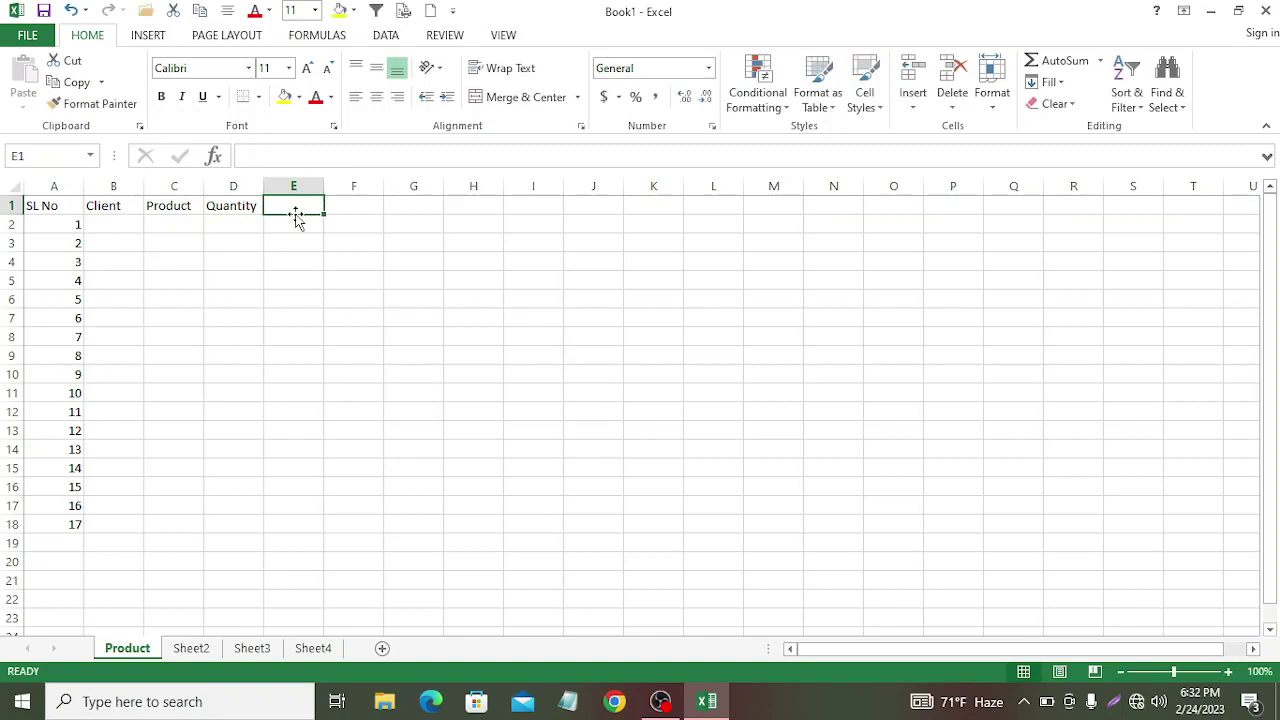
pyautogui.write('Cost')
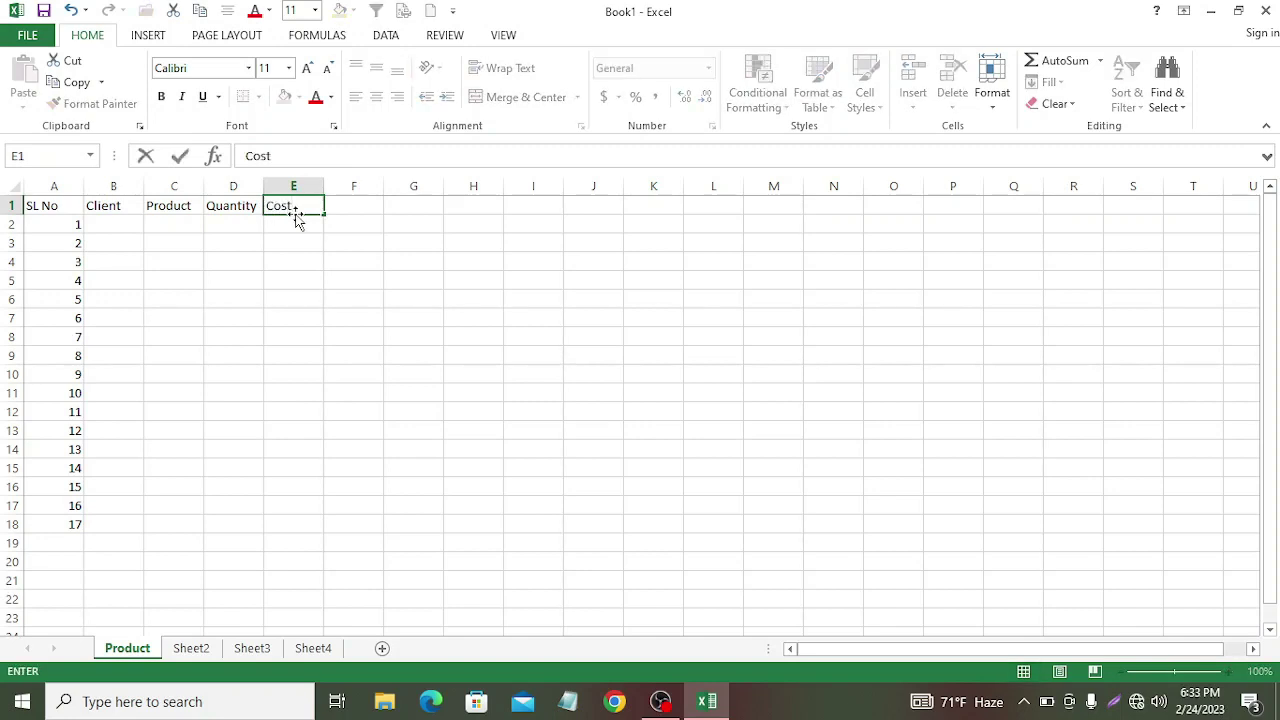
pyautogui.click(344, 207)
pyautogui.write('Sale')
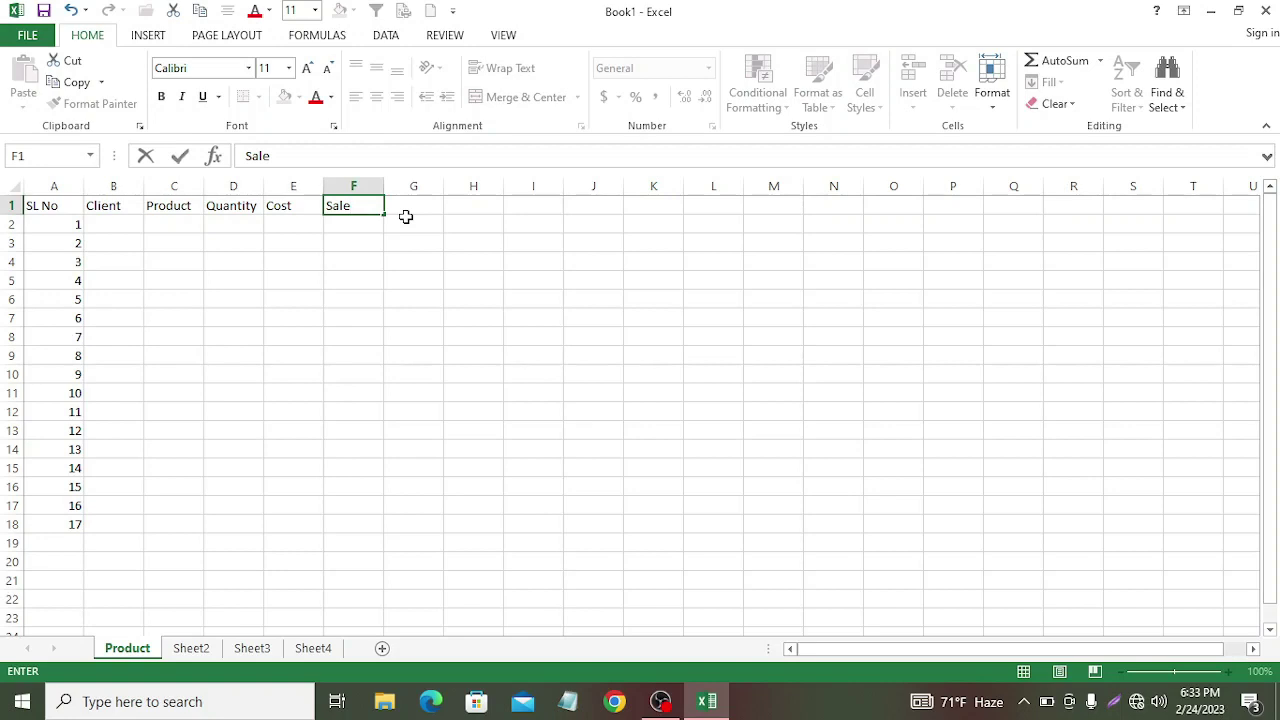
pyautogui.click(125, 206)
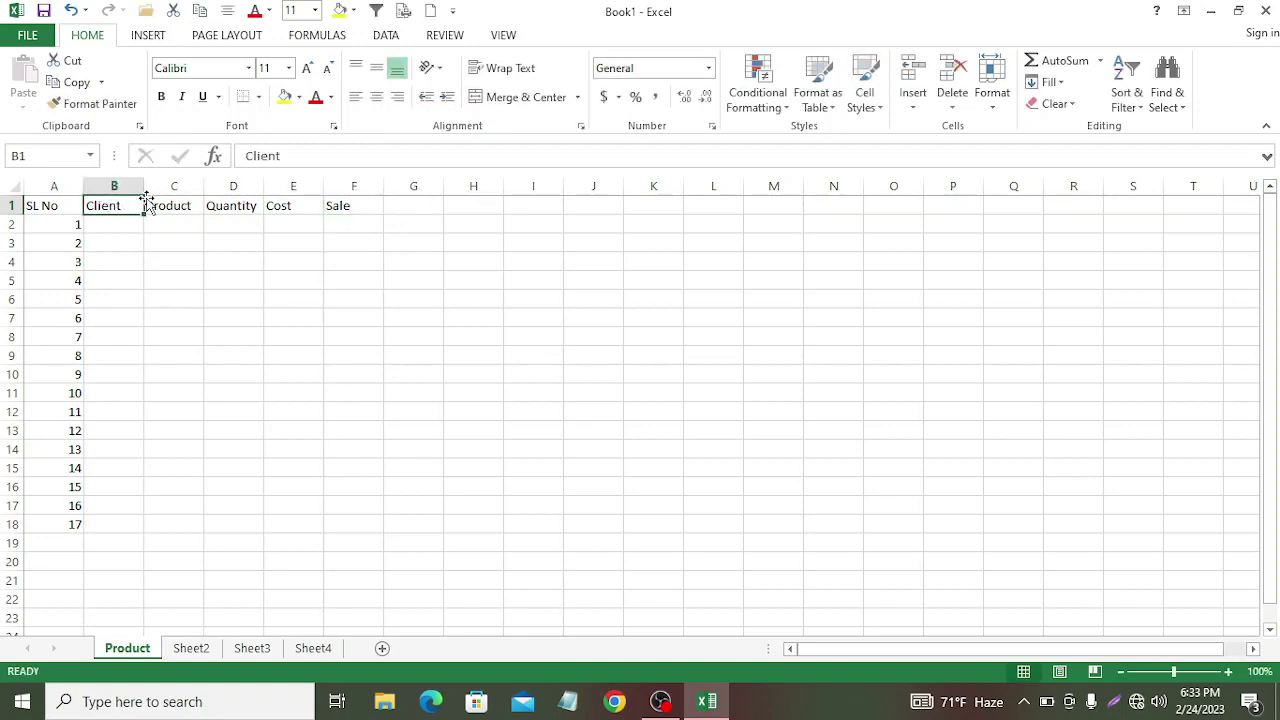
# Step: Change the B1 header from Client to Client Name
pyautogui.doubleClick(127, 206)
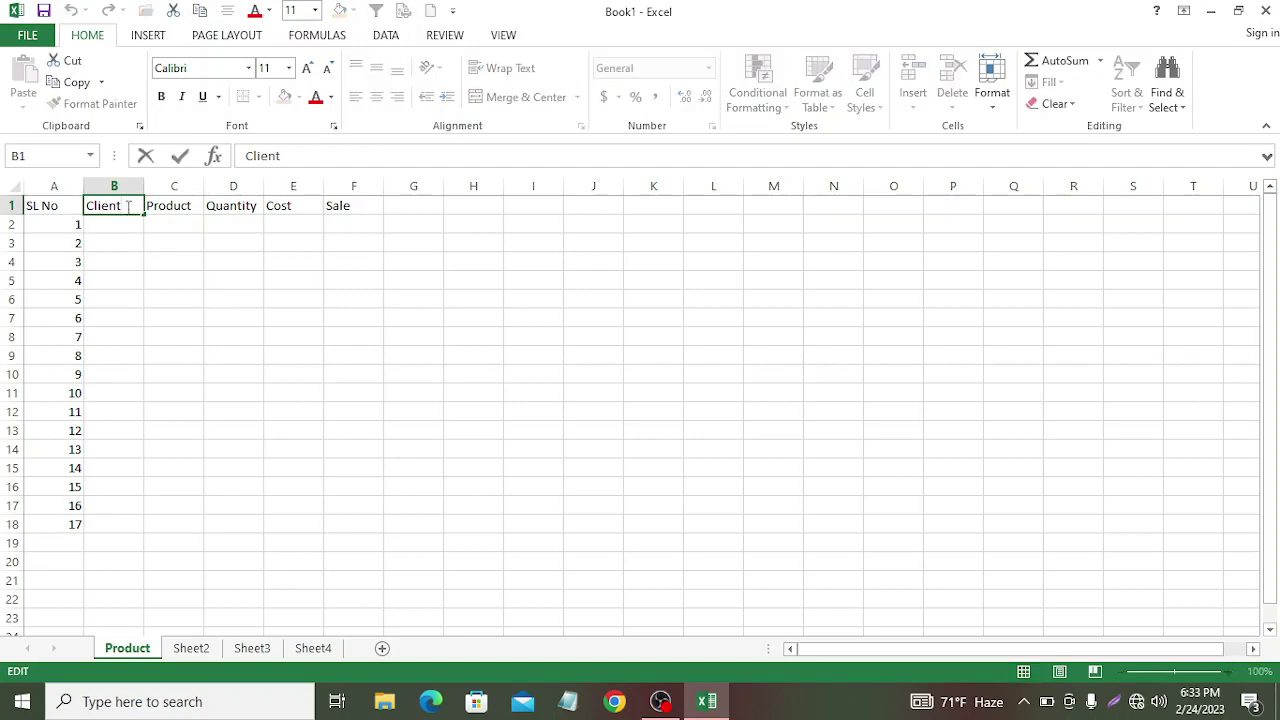
pyautogui.write('Name')
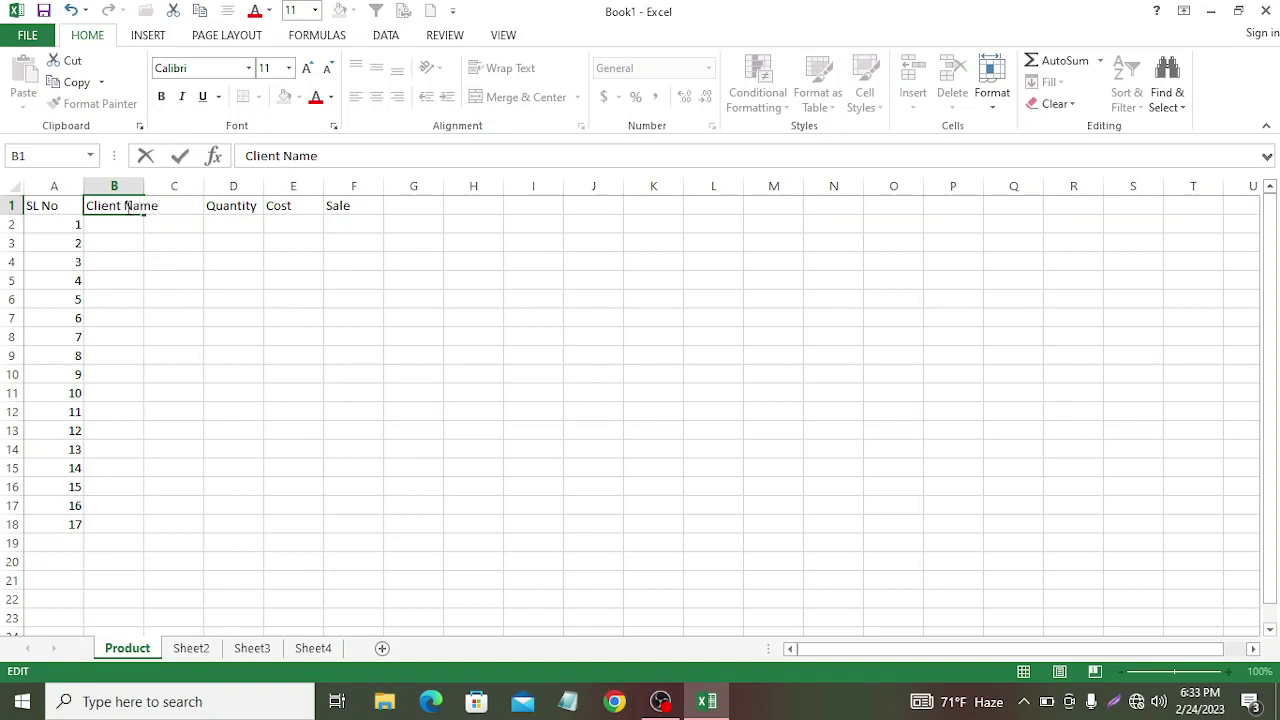
pyautogui.click(243, 246)
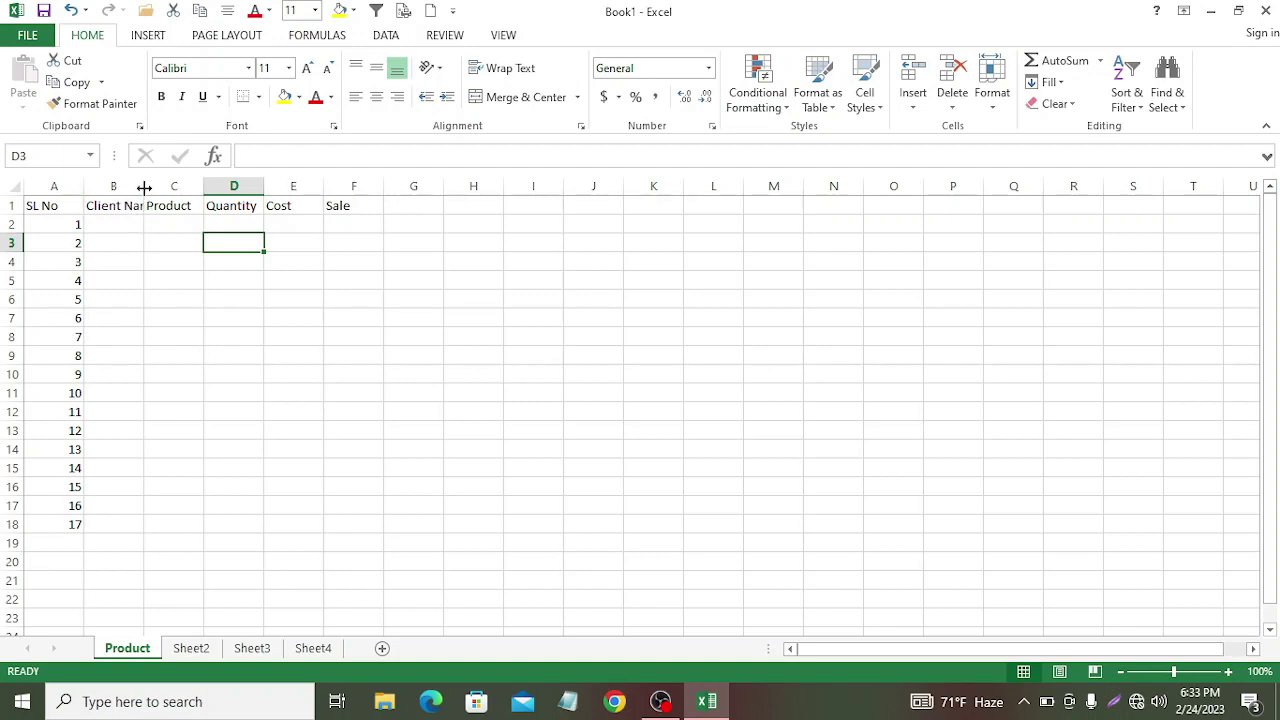
# Step: Widen column B to fit Client Name and make header row 1 bold
pyautogui.moveTo(144, 188); pyautogui.dragTo(159, 187)
pyautogui.moveTo(159, 187); pyautogui.dragTo(163, 186)
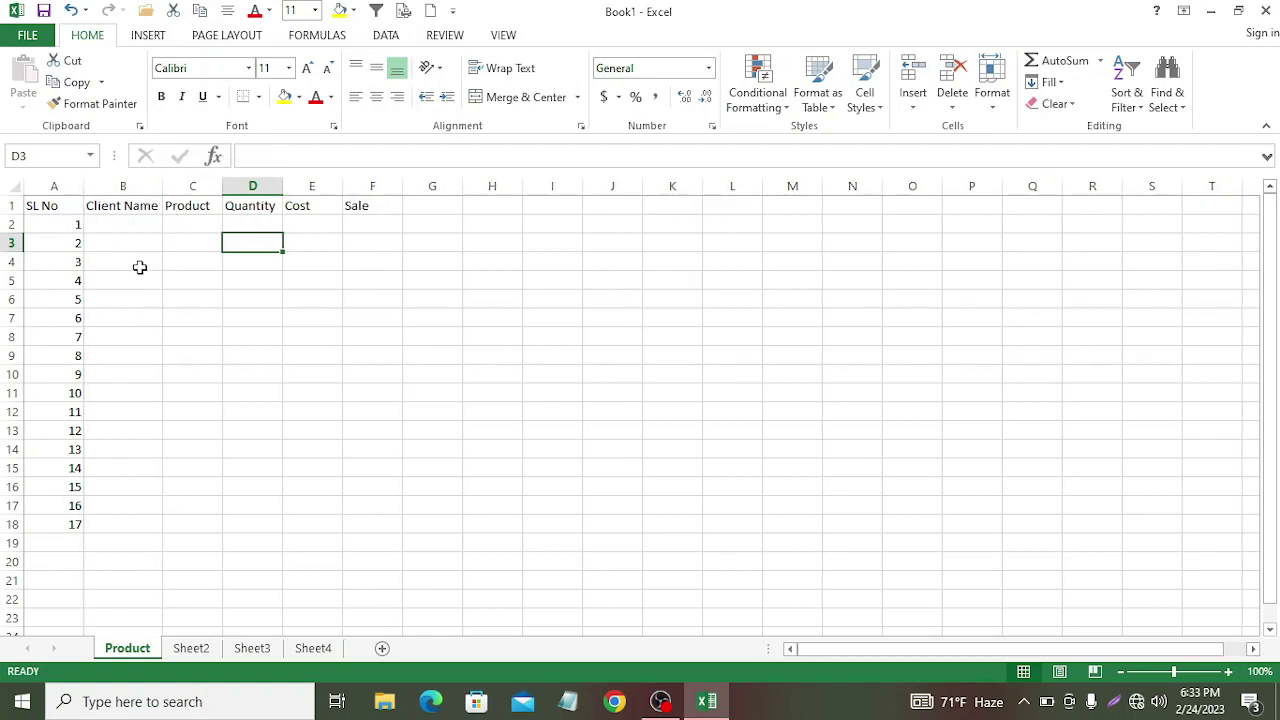
pyautogui.click(12, 204)
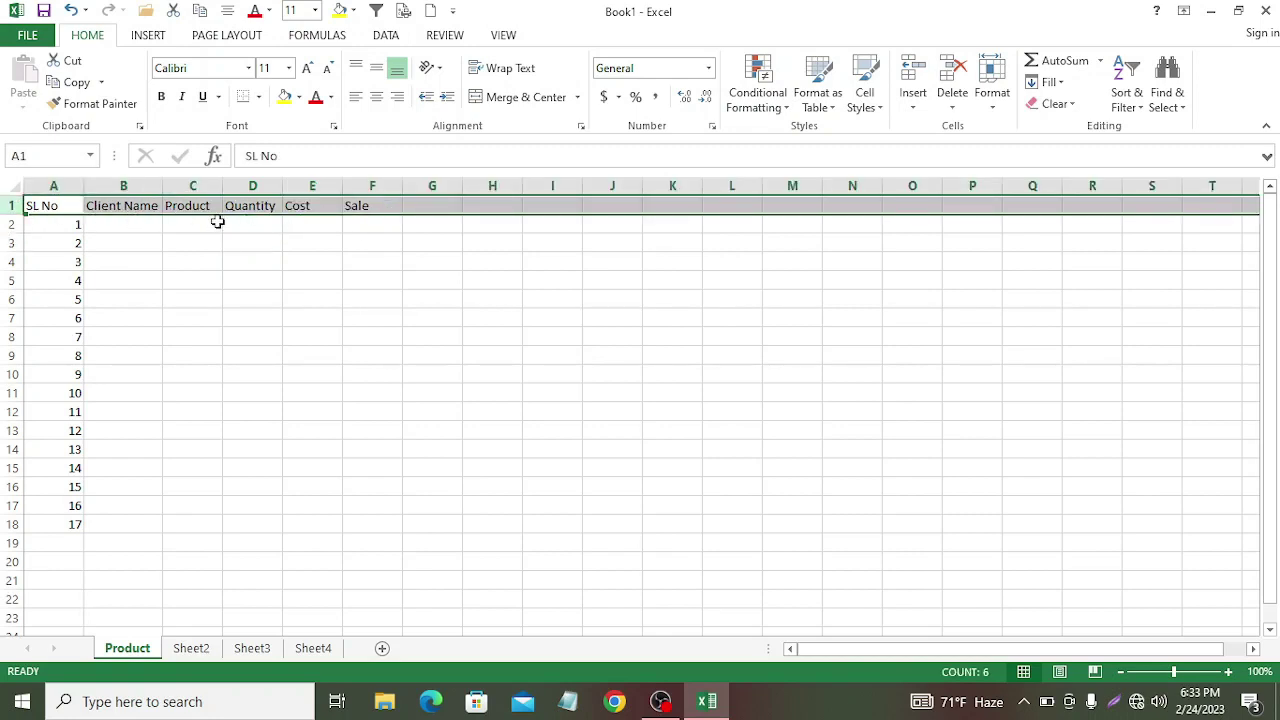
pyautogui.click(161, 97)
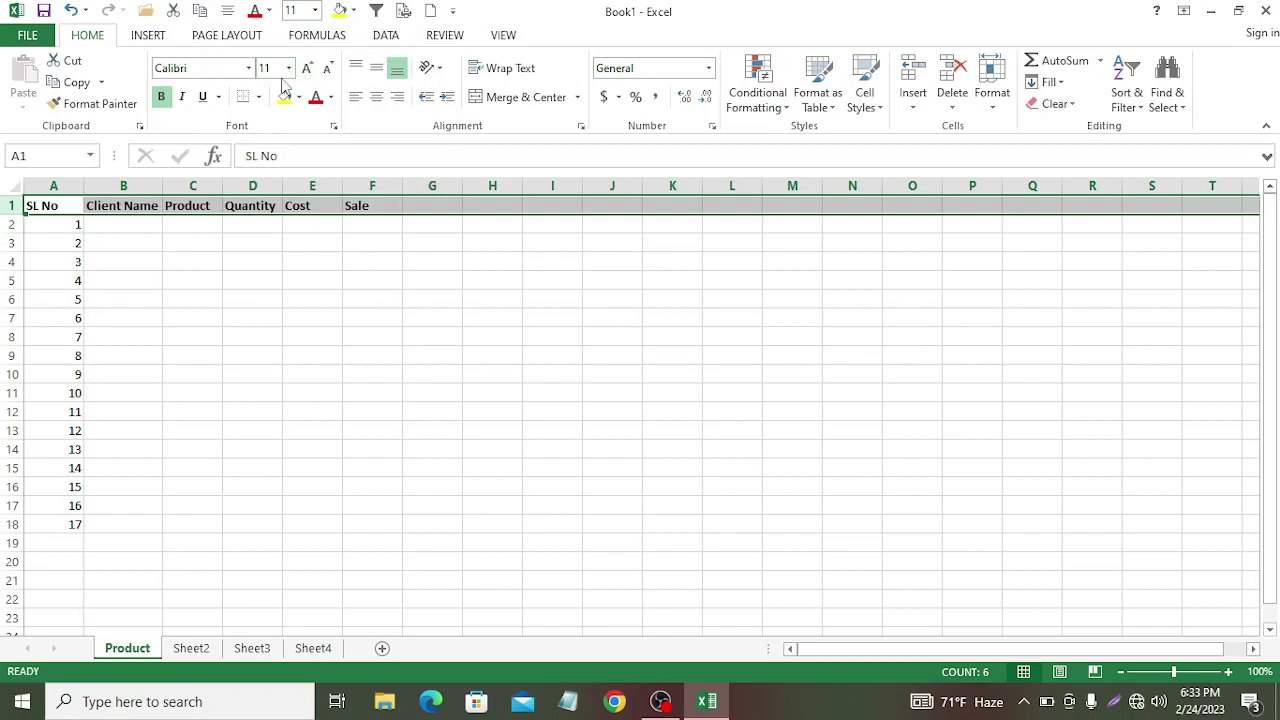
# Step: Set the header text to 12-point Calibri
pyautogui.click(289, 68)
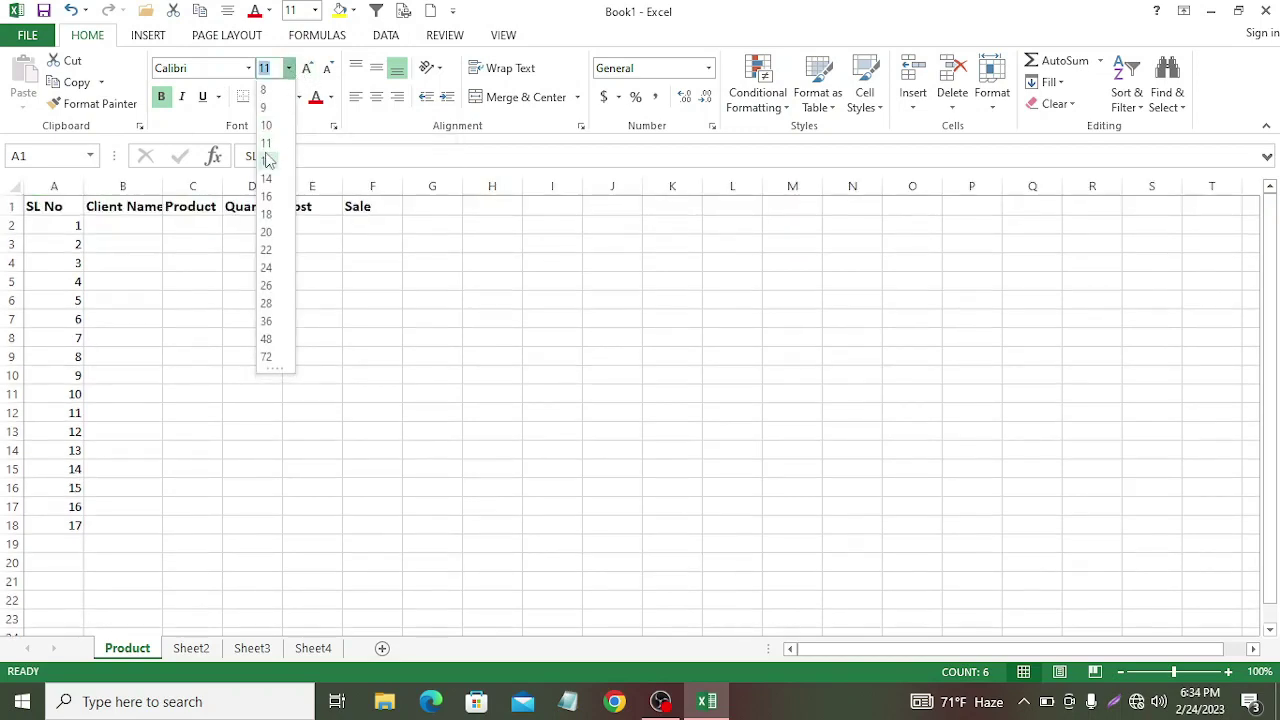
pyautogui.click(267, 160)
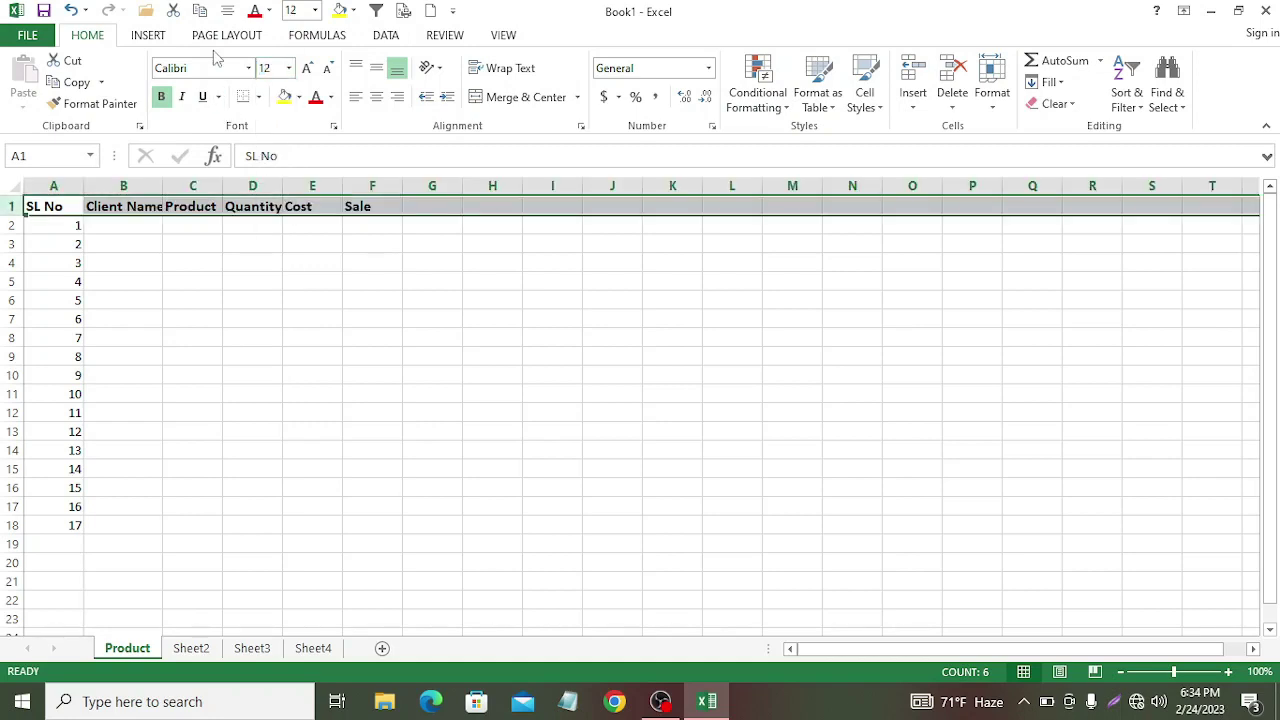
pyautogui.click(308, 70)
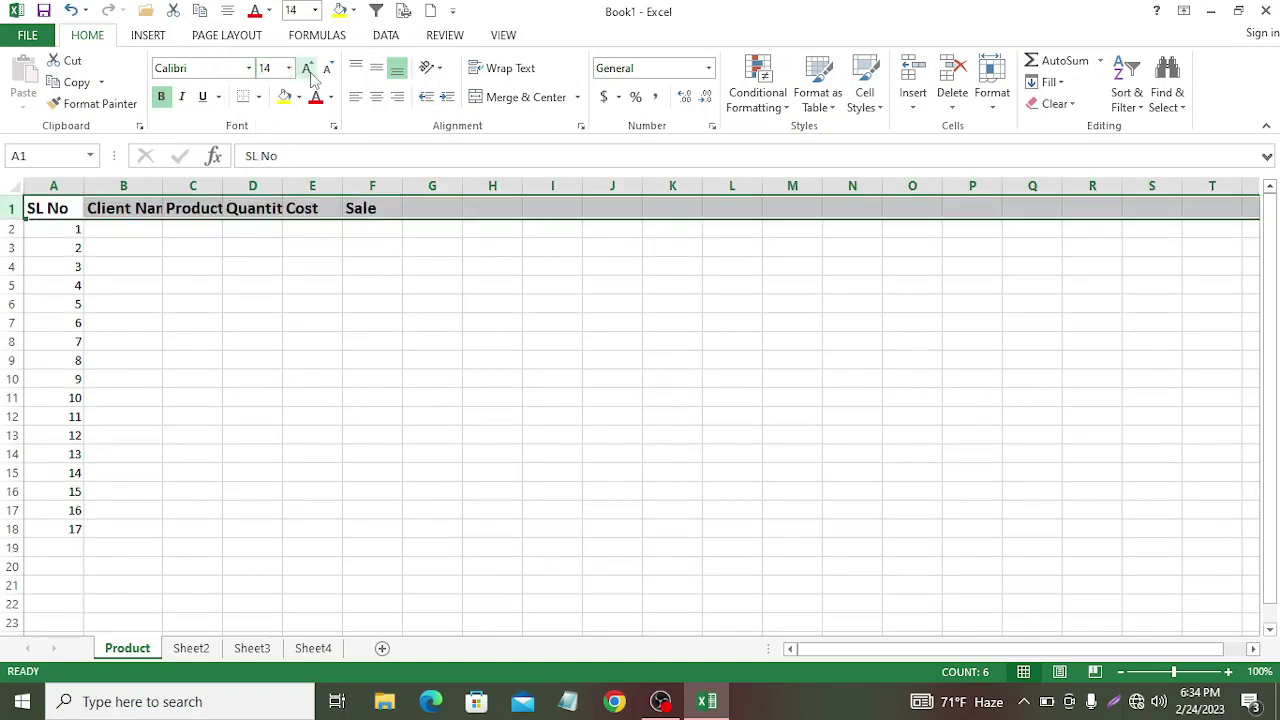
pyautogui.click(308, 70)
pyautogui.click(324, 74)
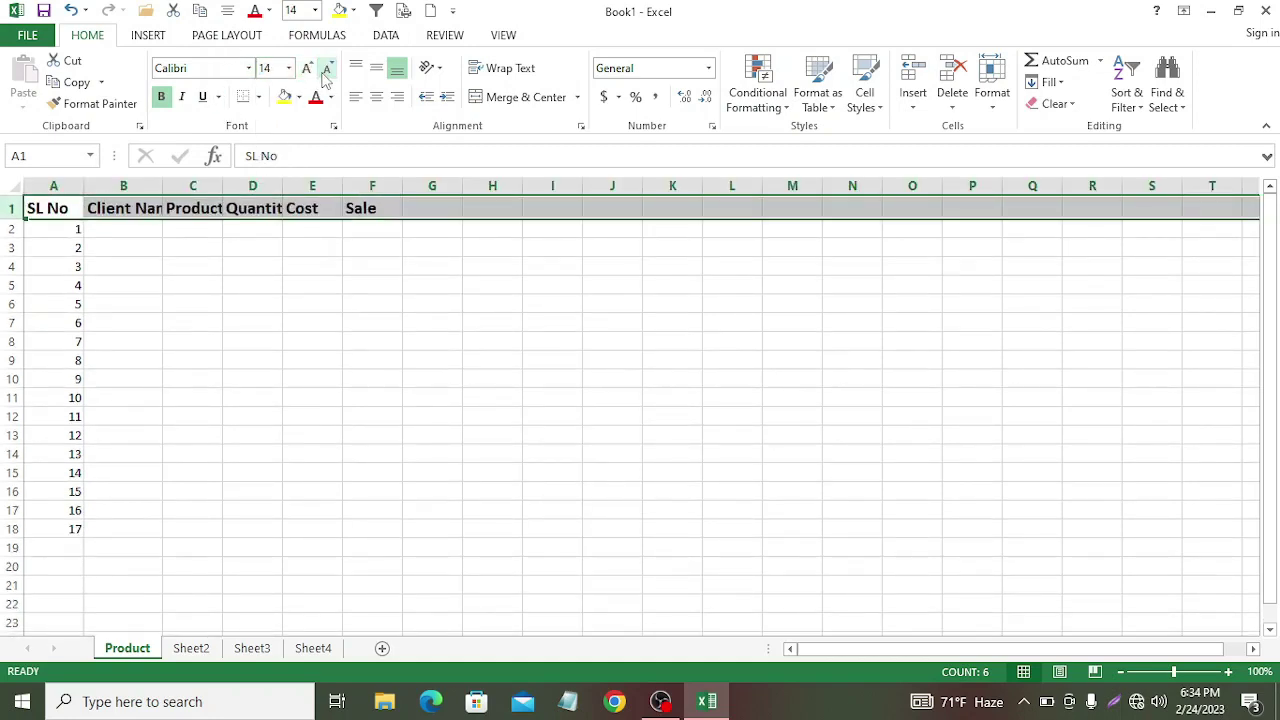
pyautogui.click(326, 74)
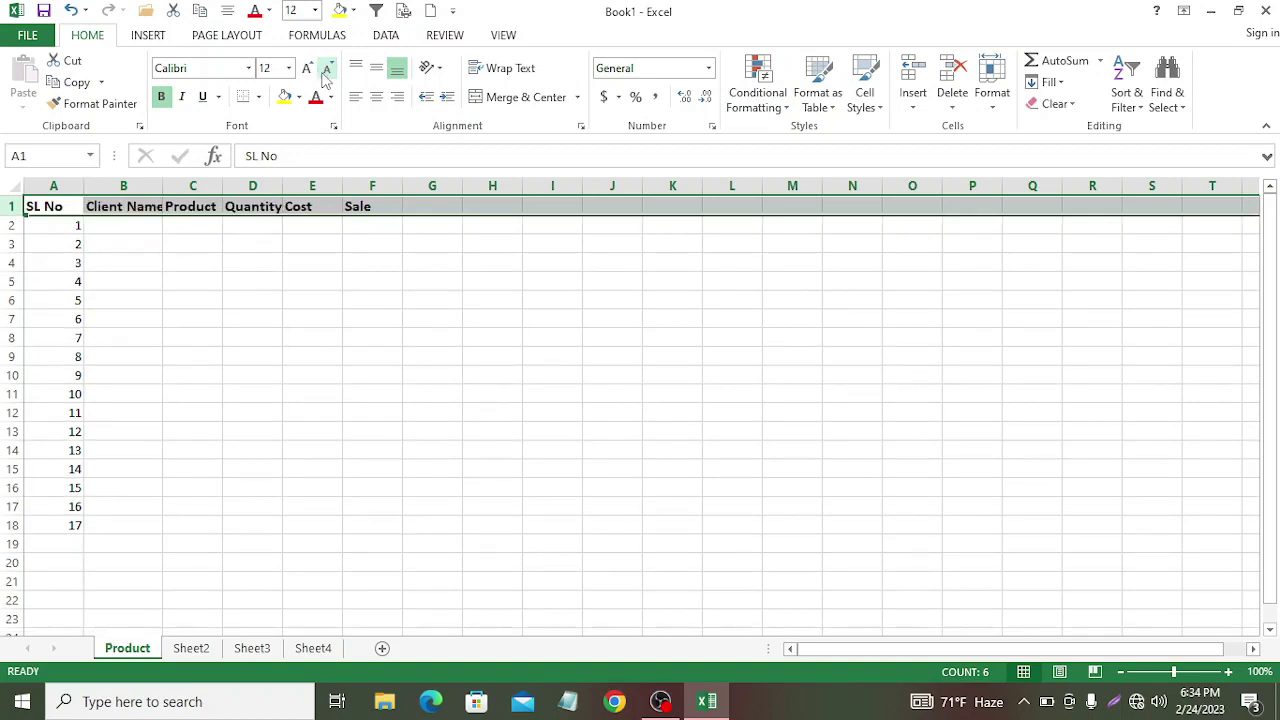
pyautogui.click(248, 68)
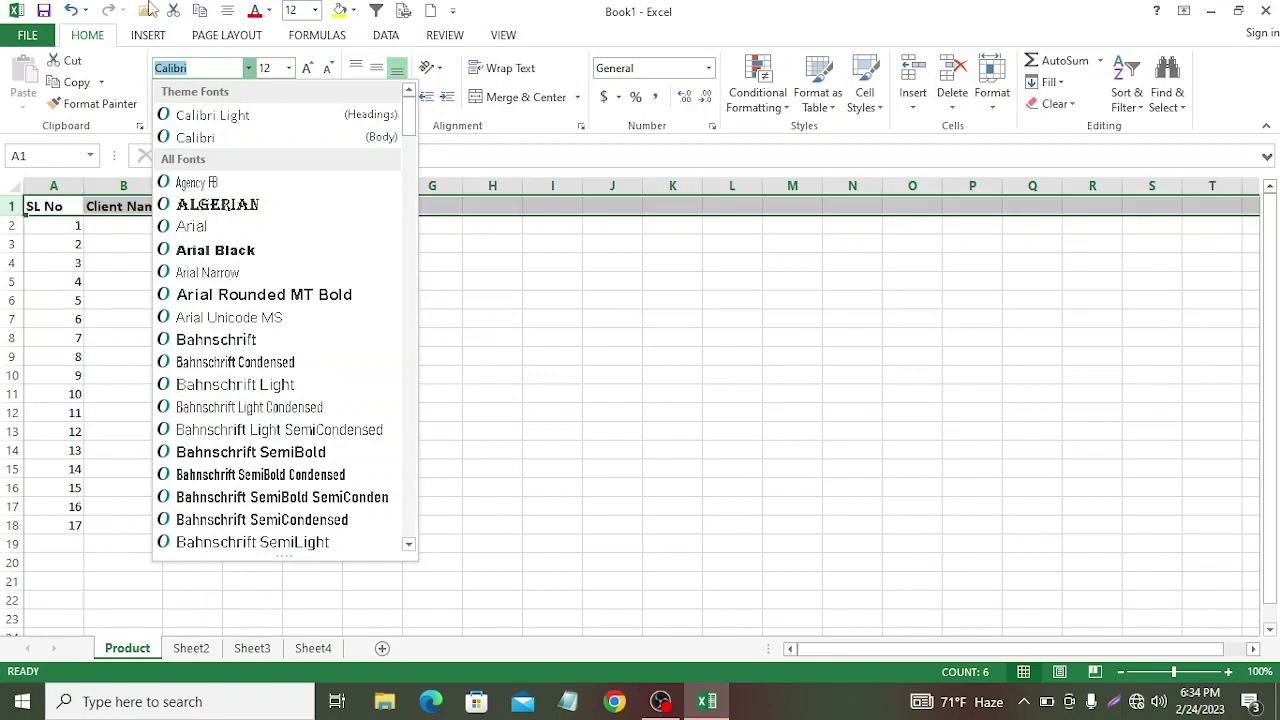
pyautogui.click(530, 135)
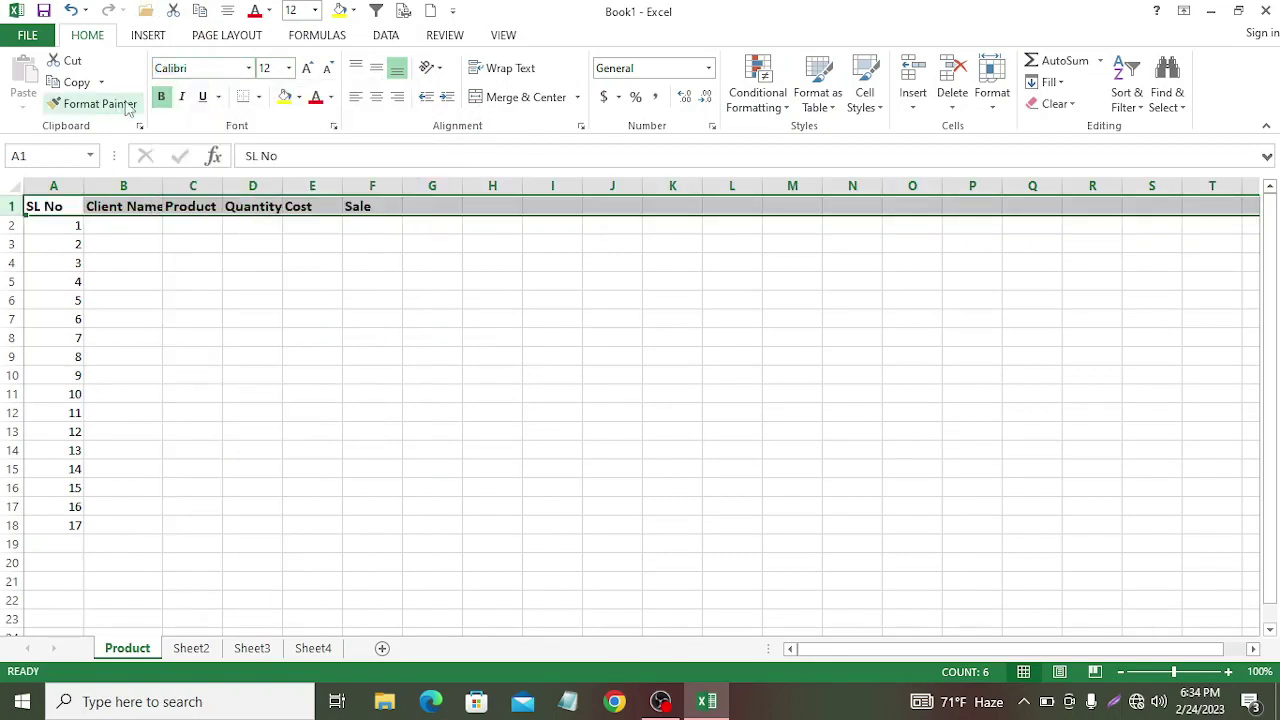
# Step: Try italic and underline on the headers, then remove both
pyautogui.click(181, 97)
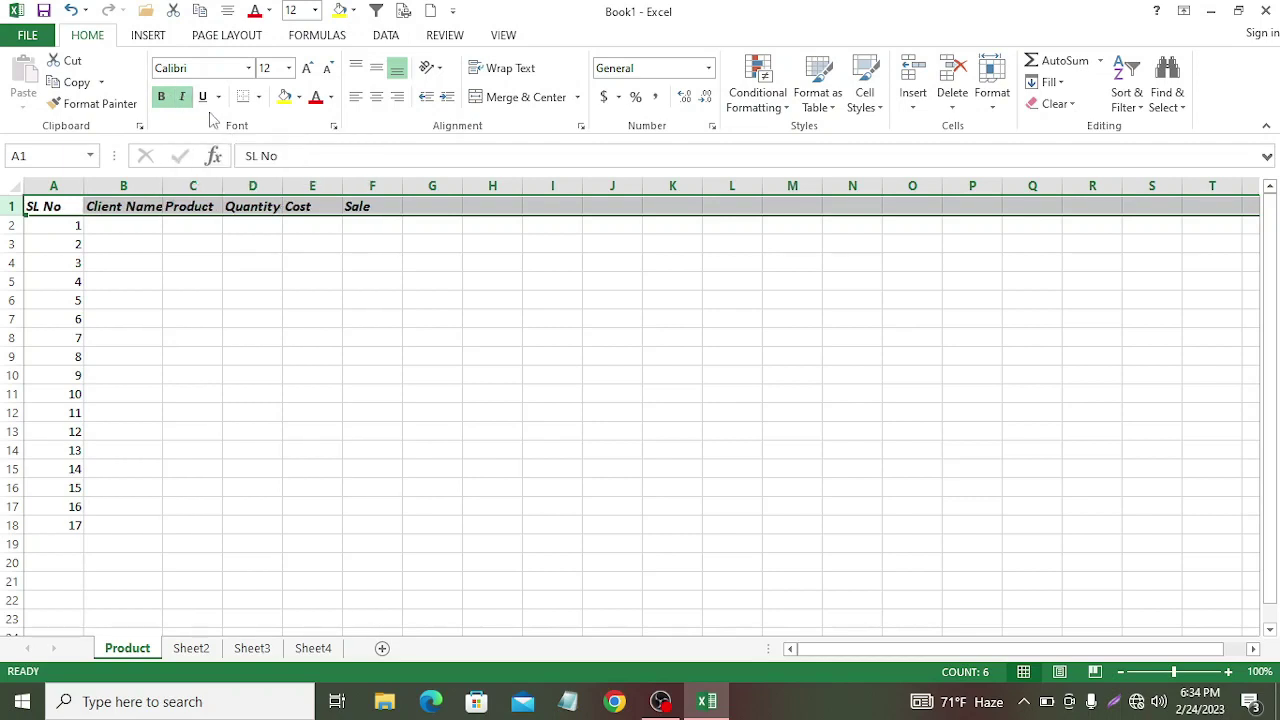
pyautogui.click(203, 97)
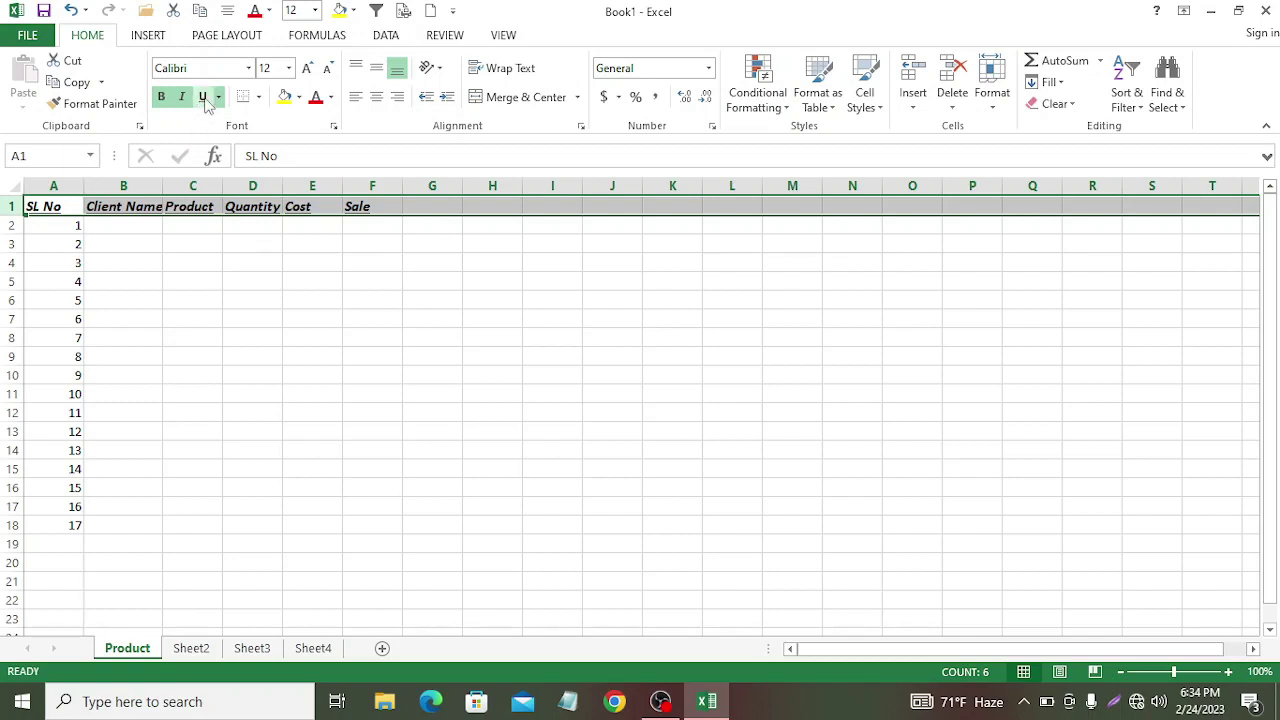
pyautogui.click(204, 99)
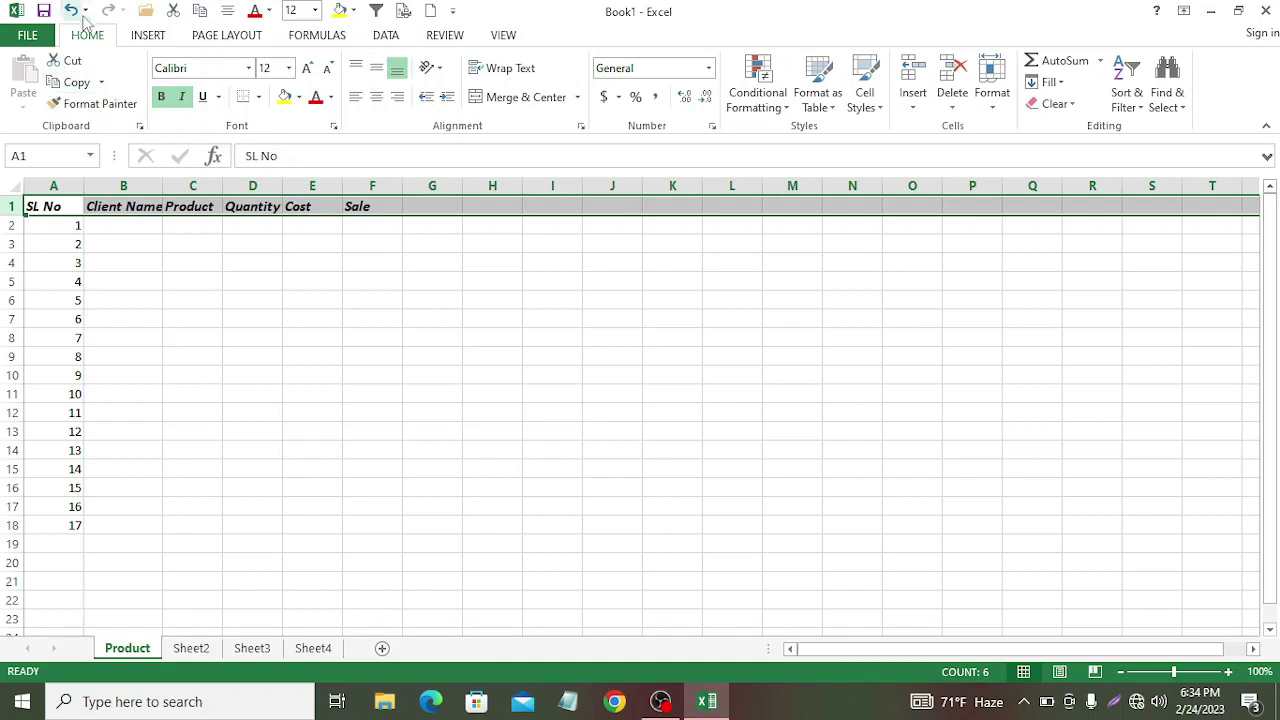
pyautogui.click(182, 98)
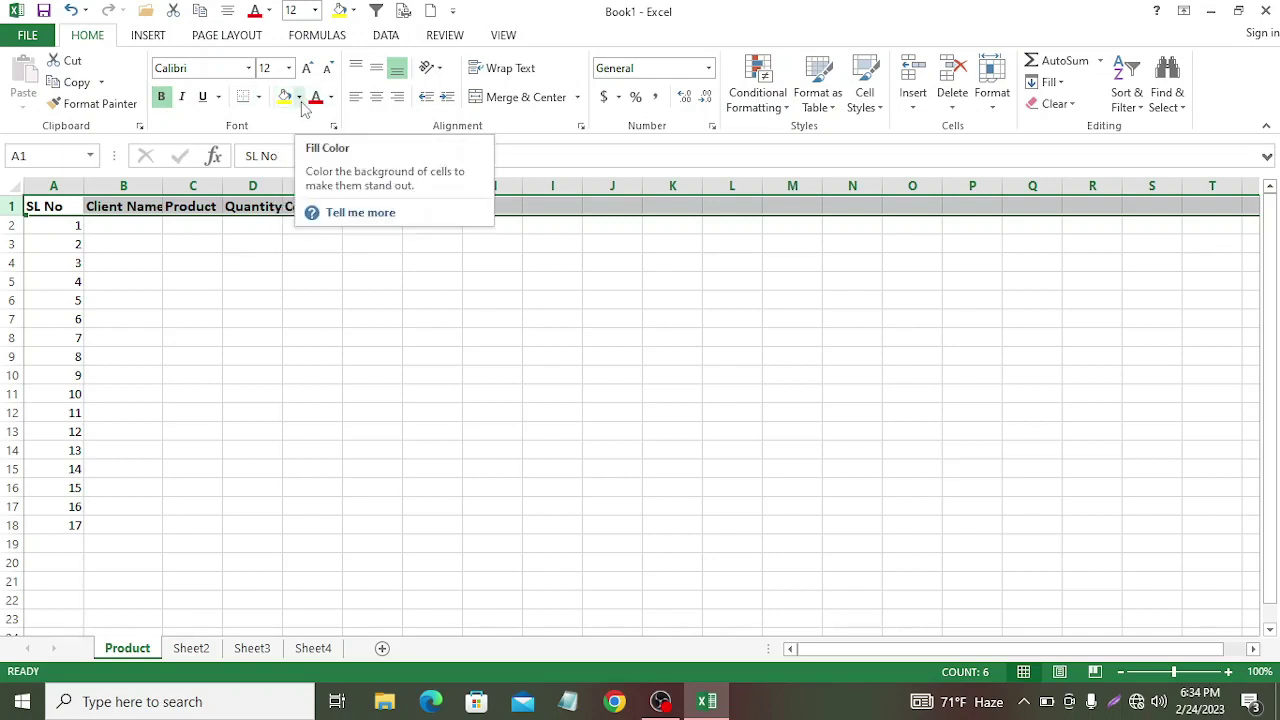
# Step: Fill the headers grey-blue with red text and widen column B slightly
pyautogui.click(300, 98)
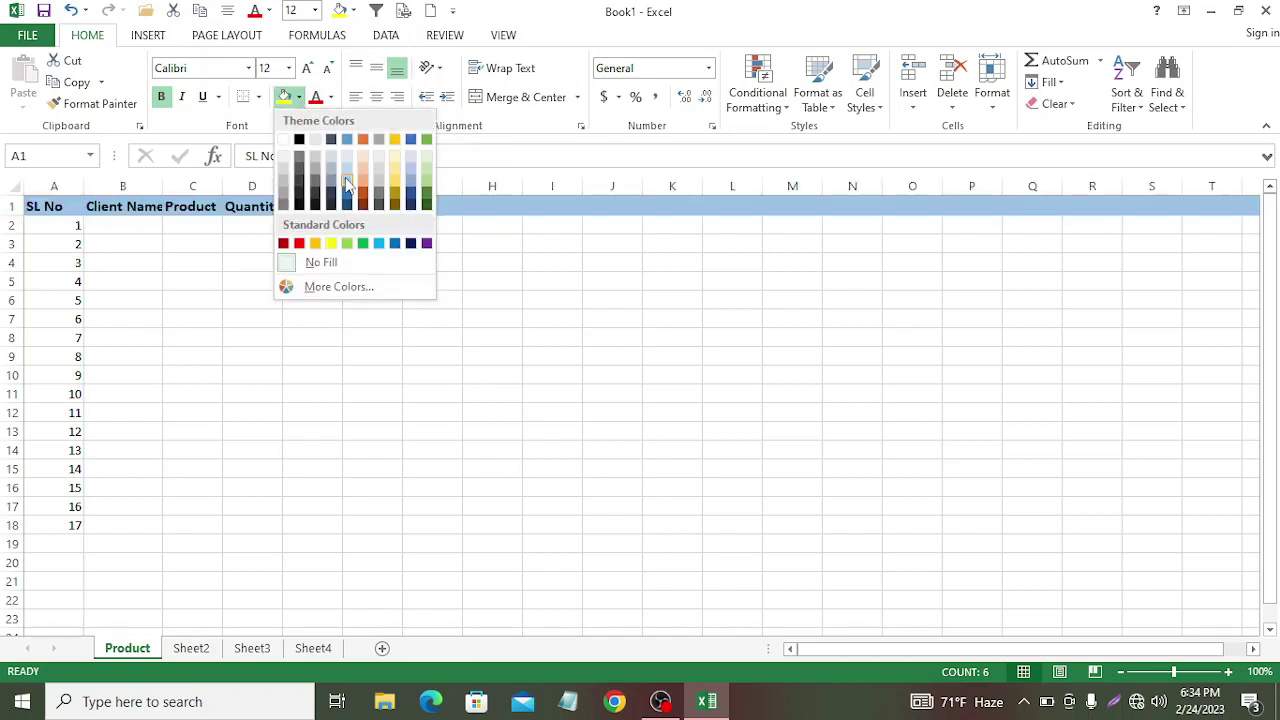
pyautogui.click(331, 187)
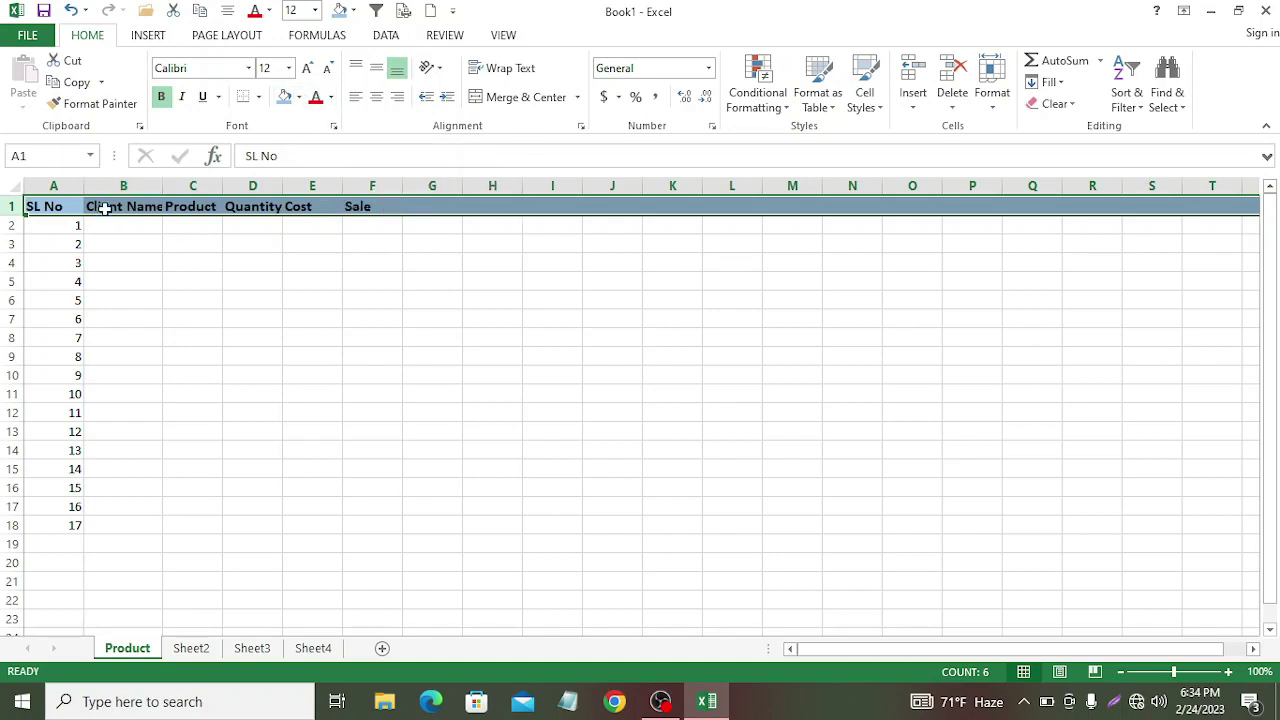
pyautogui.click(329, 97)
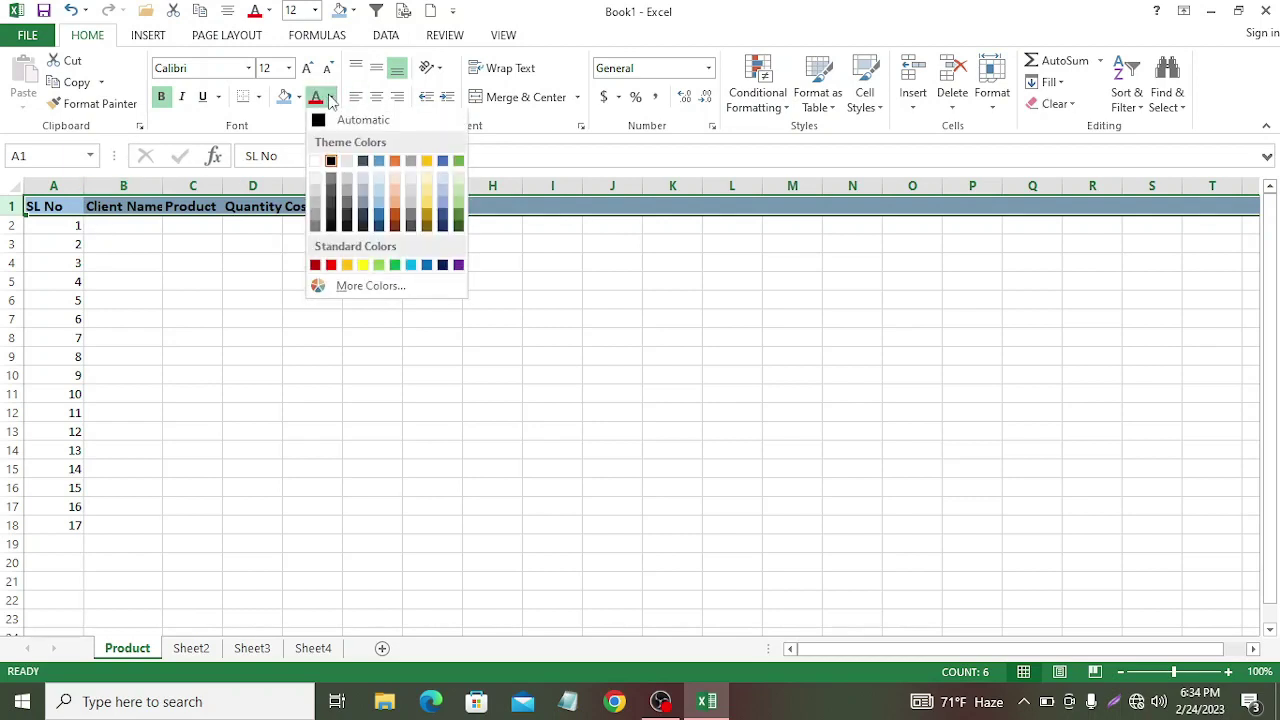
pyautogui.click(331, 266)
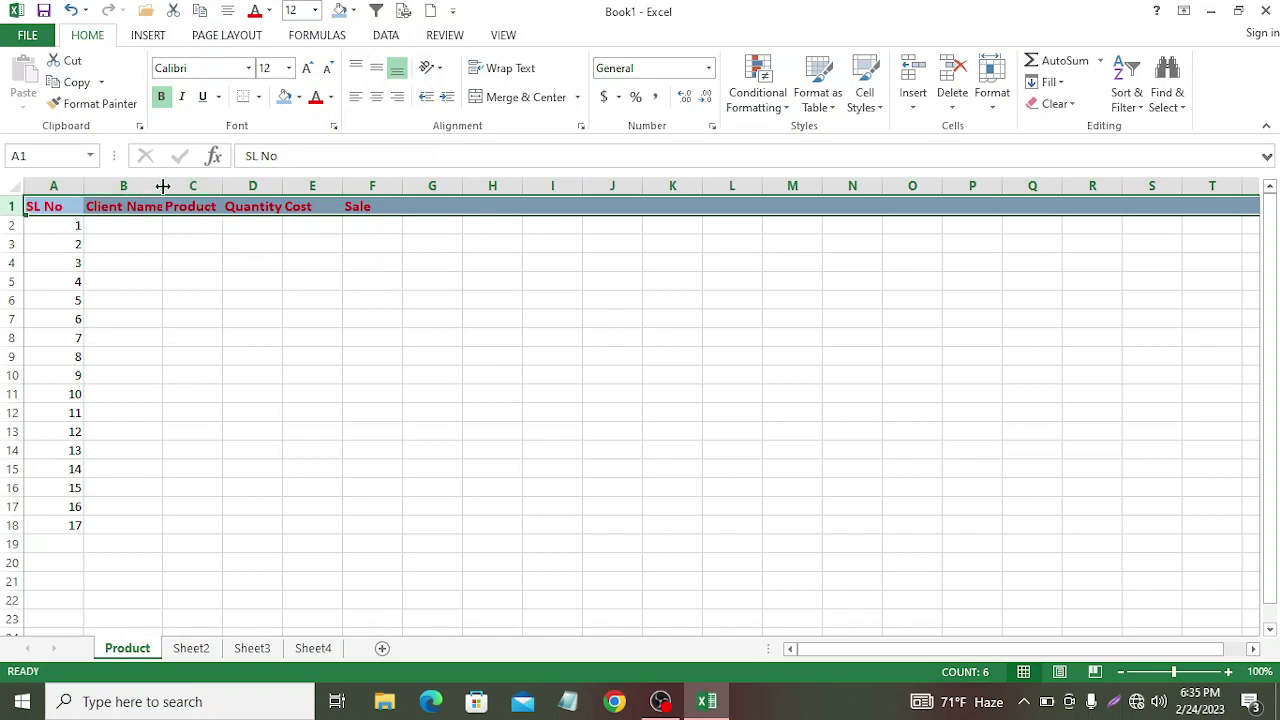
pyautogui.moveTo(162, 186); pyautogui.dragTo(172, 186)
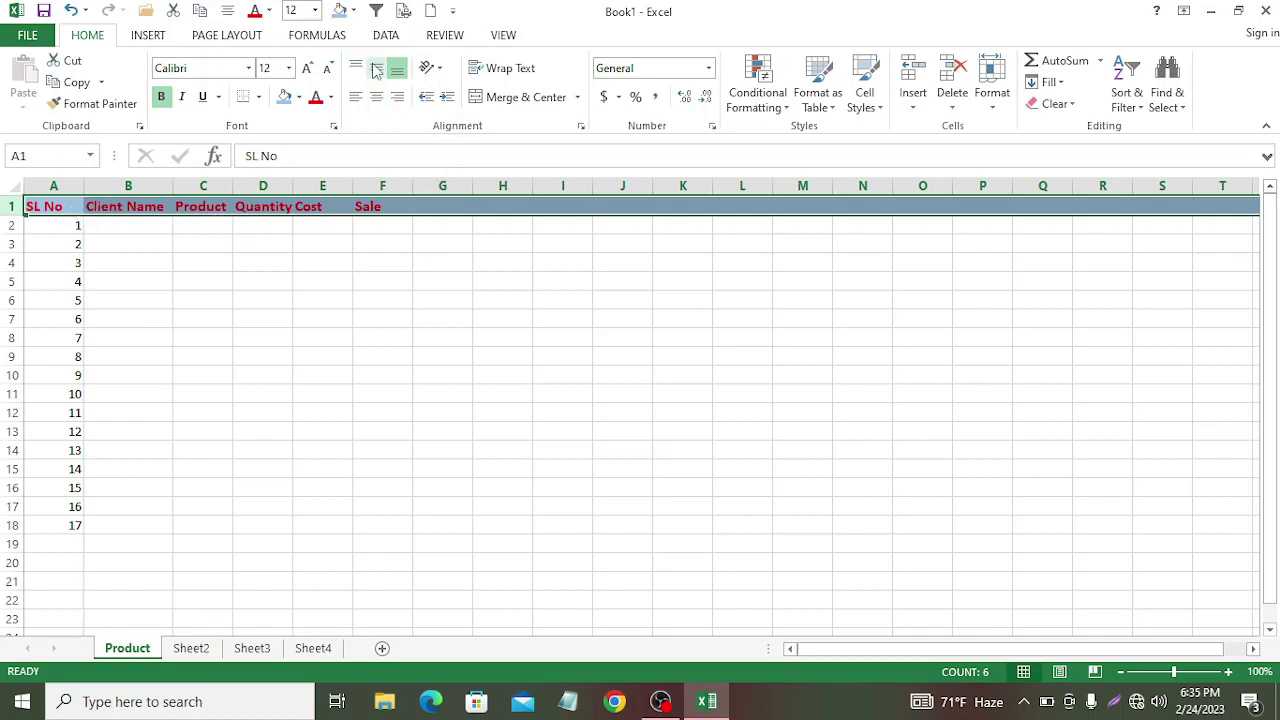
# Step: Try top and bottom alignment, settling on middle vertical alignment for the headers
pyautogui.click(376, 68)
pyautogui.click(363, 72)
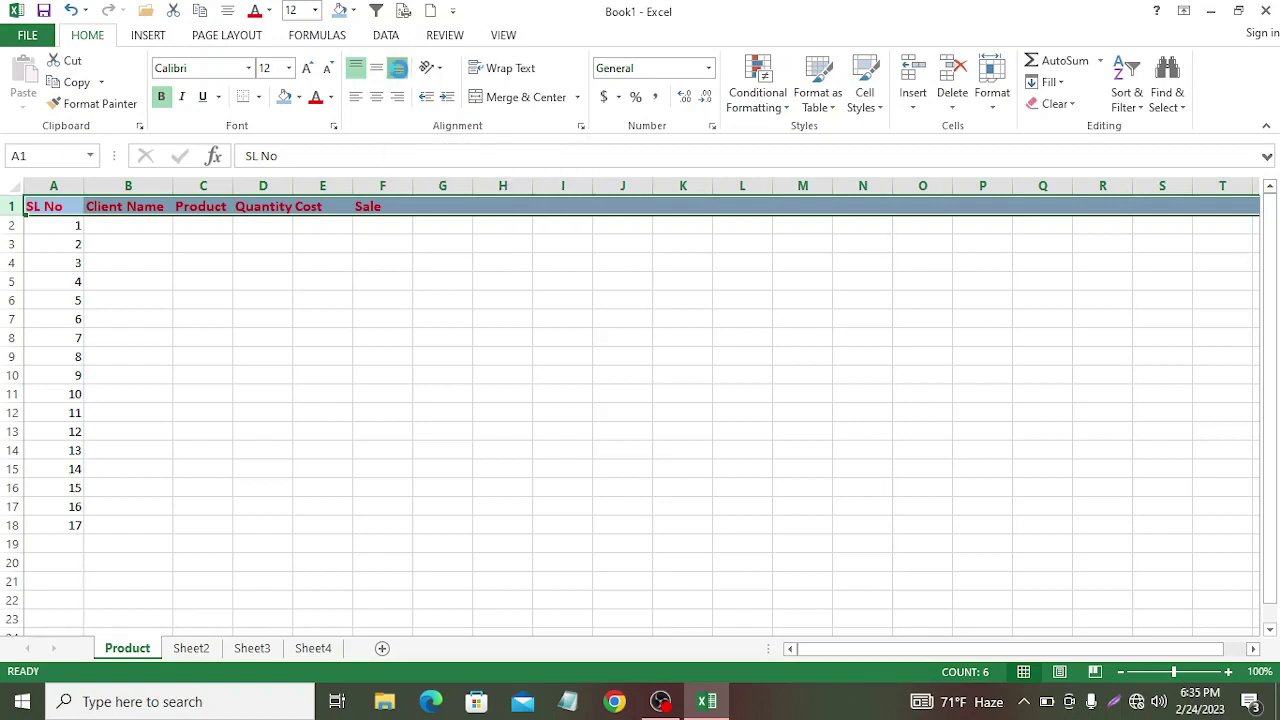
pyautogui.click(399, 73)
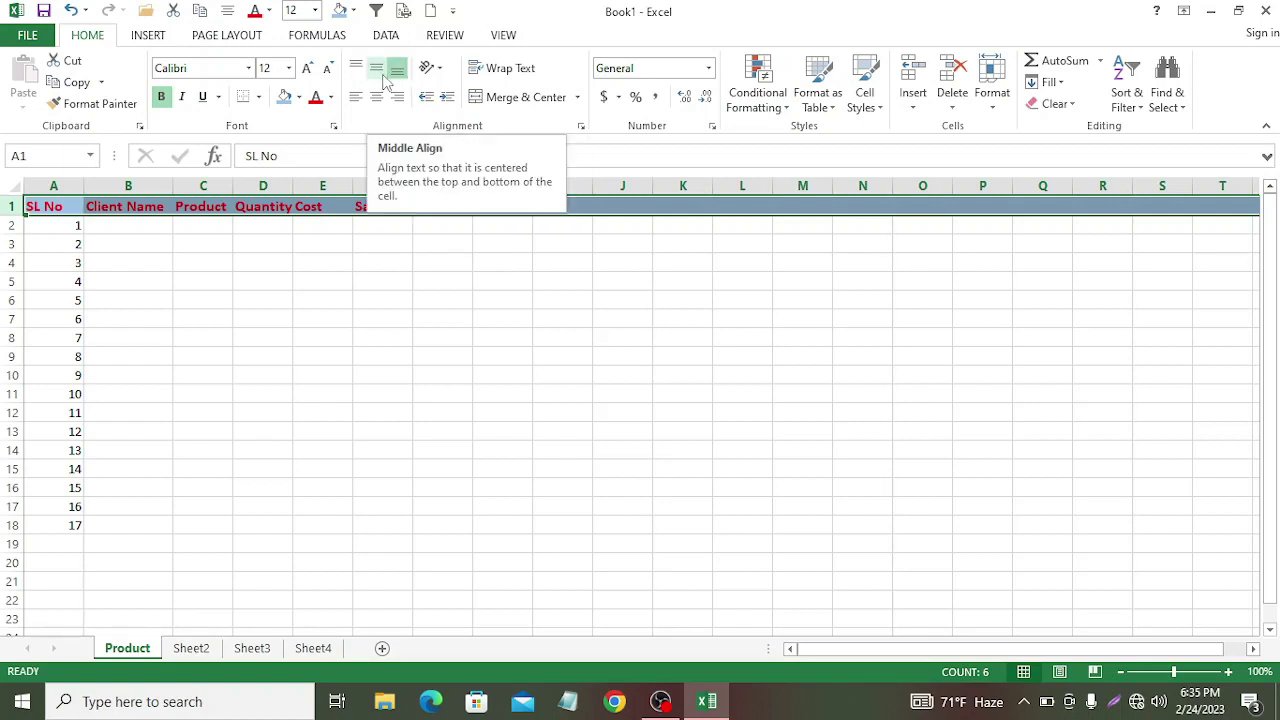
pyautogui.click(381, 74)
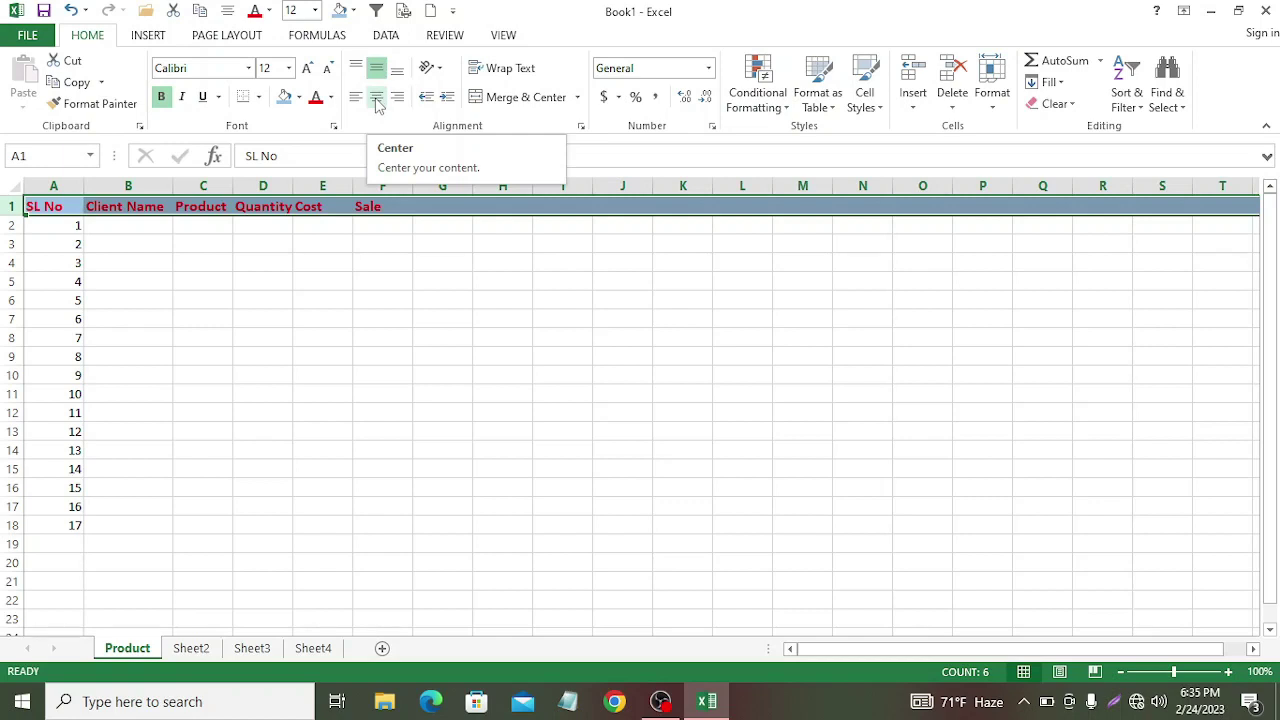
# Step: Left-align the headers with one level of indent after trying center and right
pyautogui.click(377, 98)
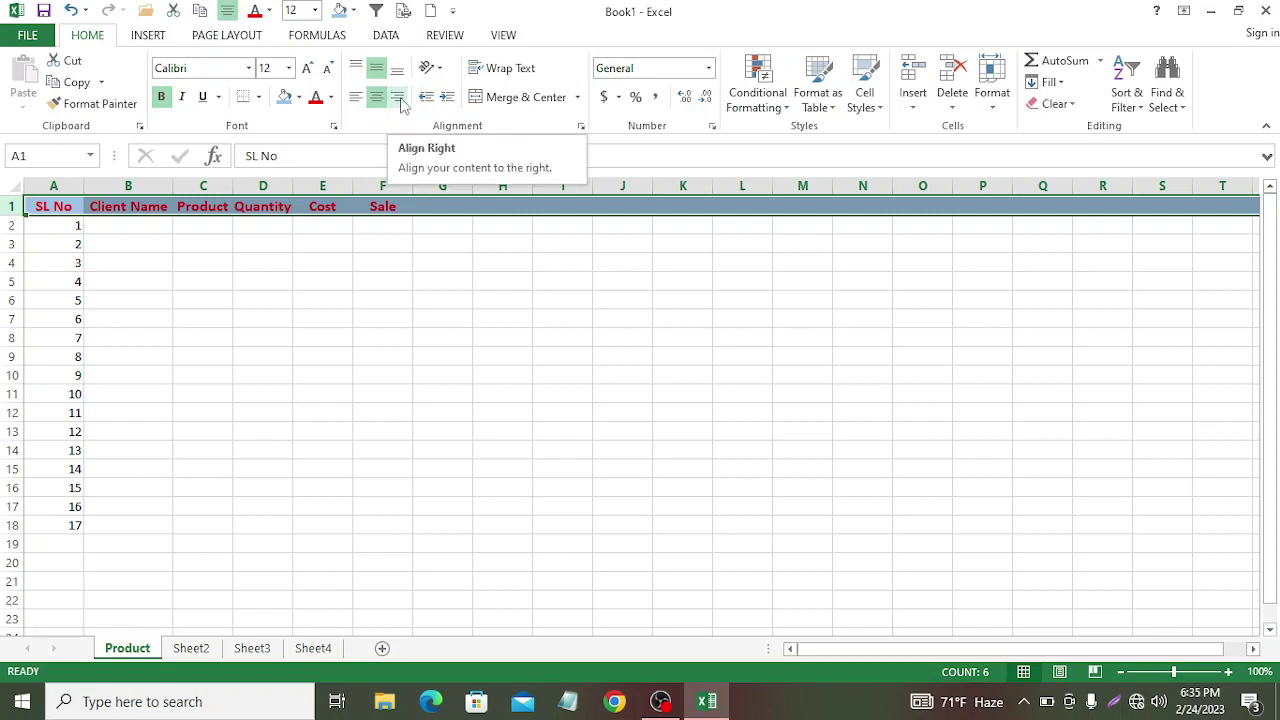
pyautogui.click(400, 104)
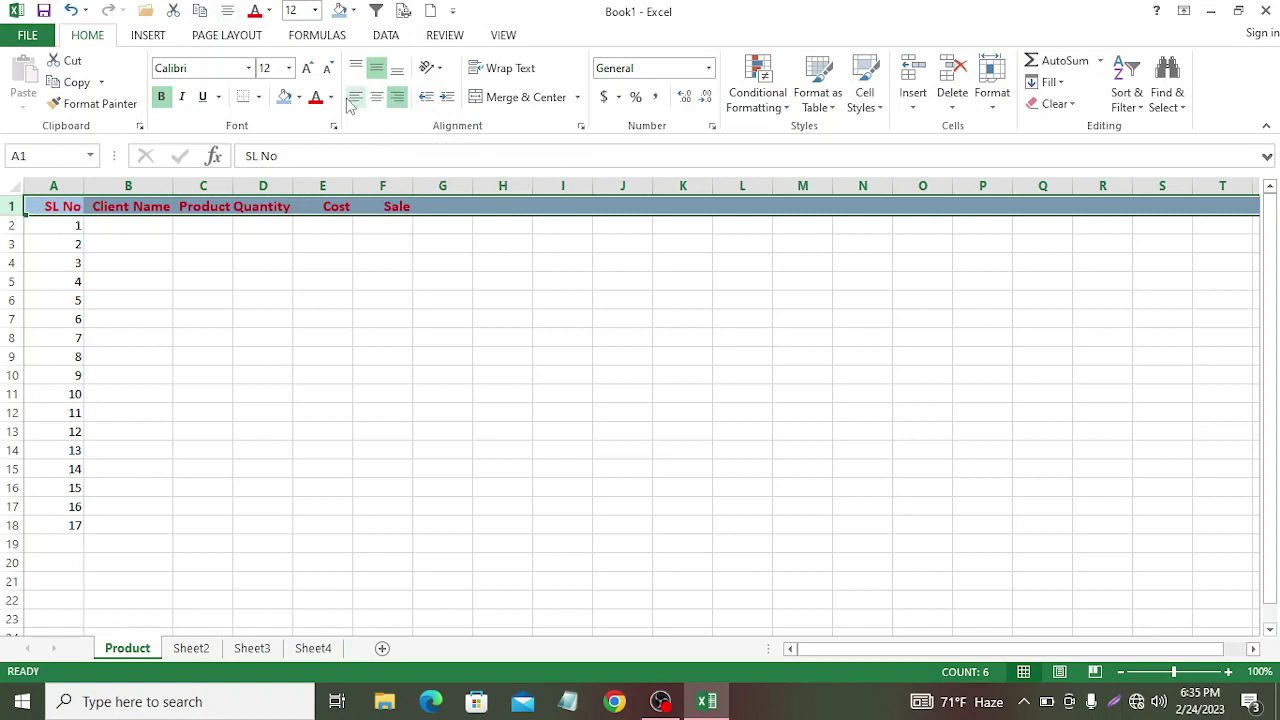
pyautogui.click(355, 97)
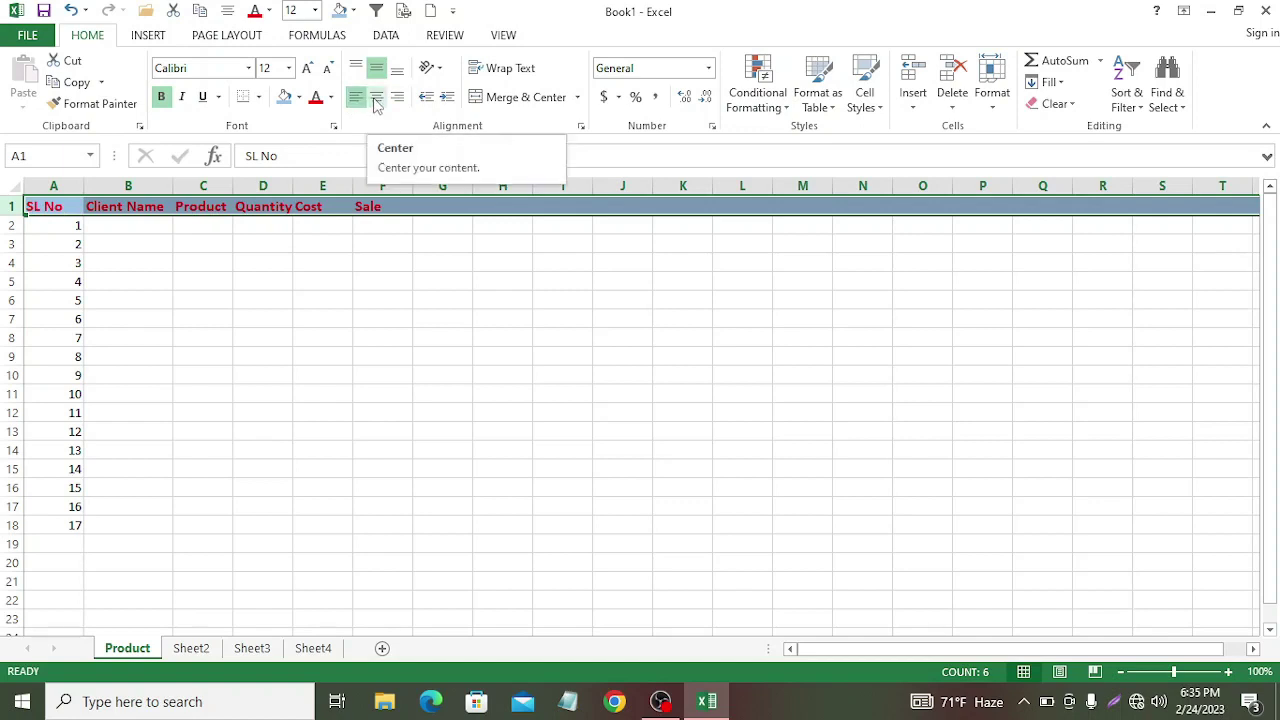
pyautogui.click(377, 100)
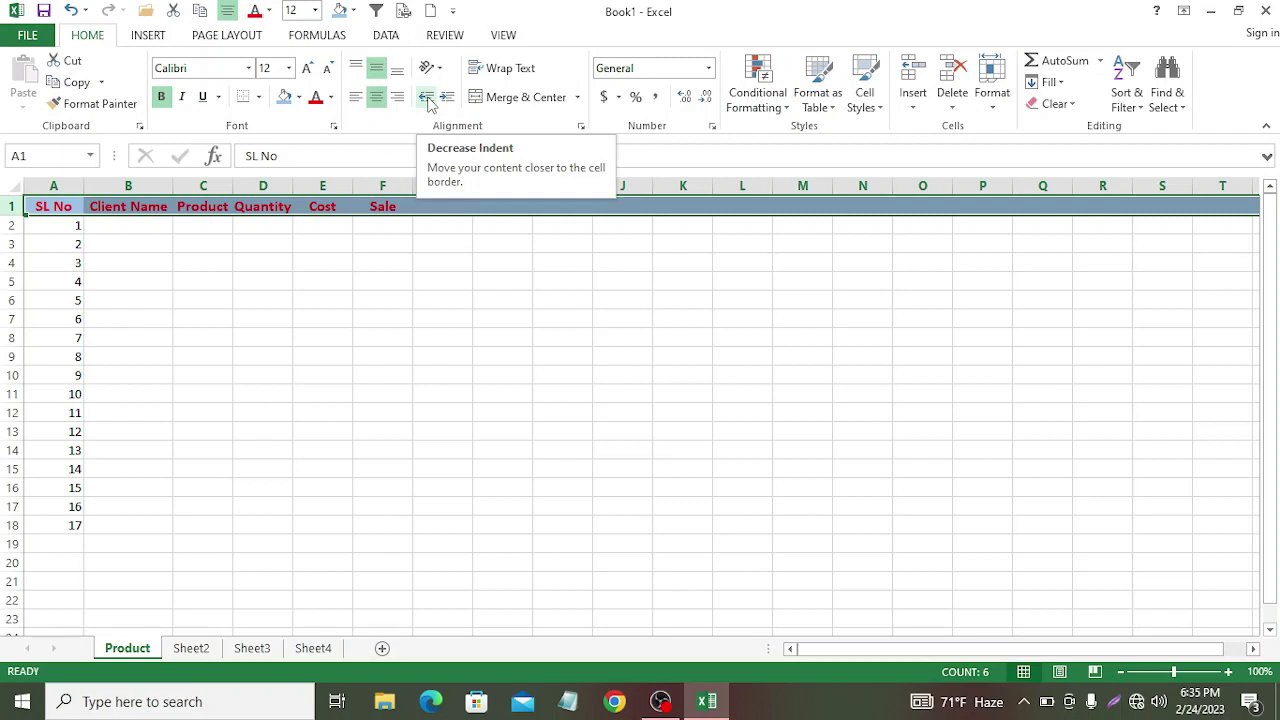
pyautogui.click(428, 100)
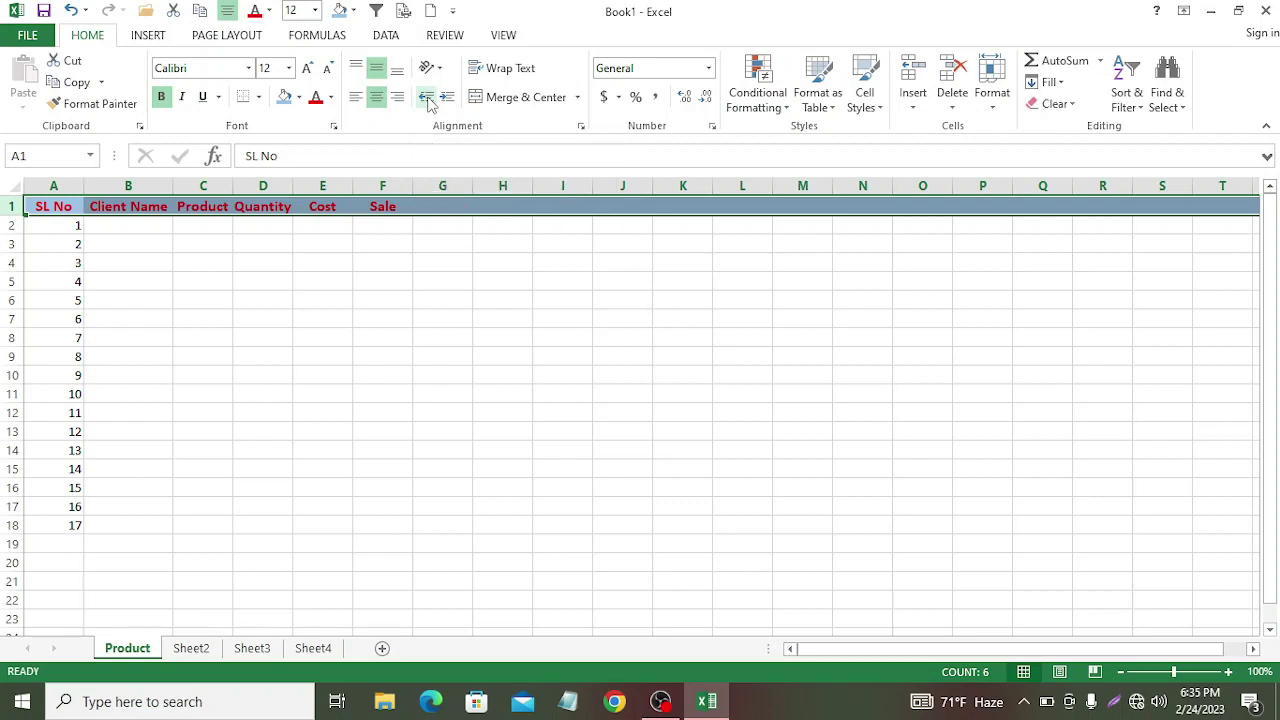
pyautogui.click(449, 100)
pyautogui.click(449, 100)
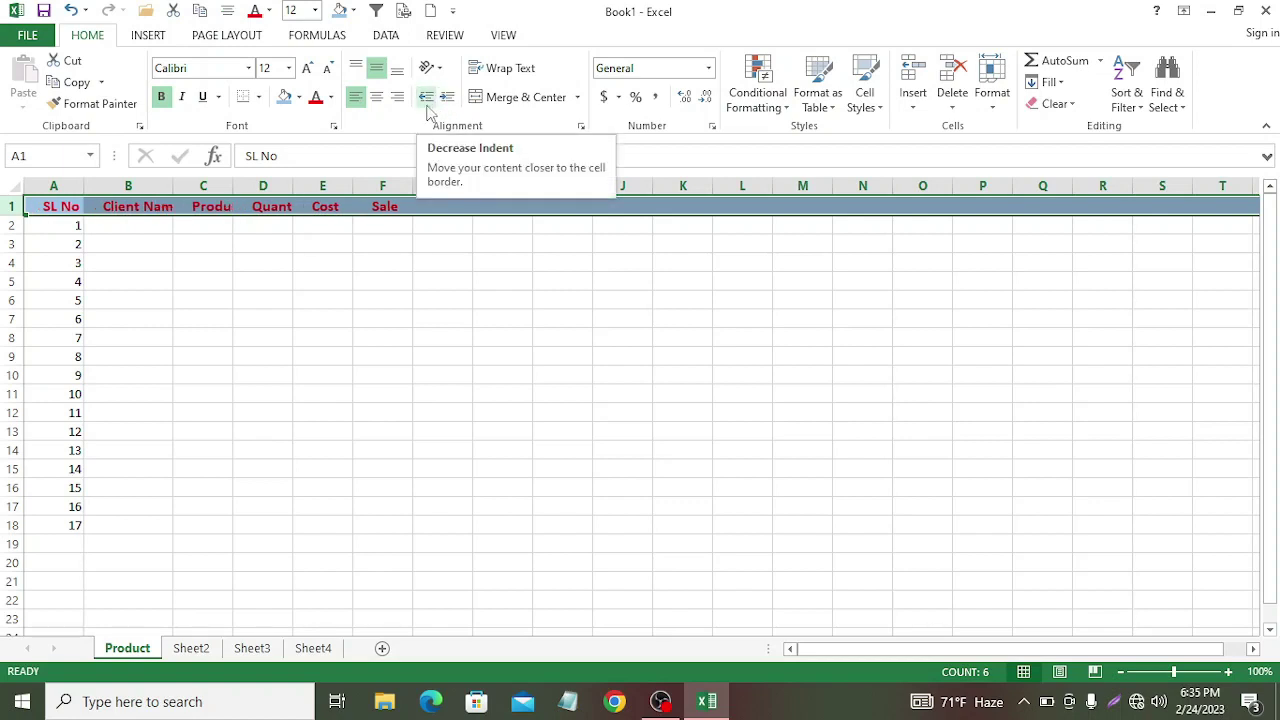
pyautogui.click(426, 105)
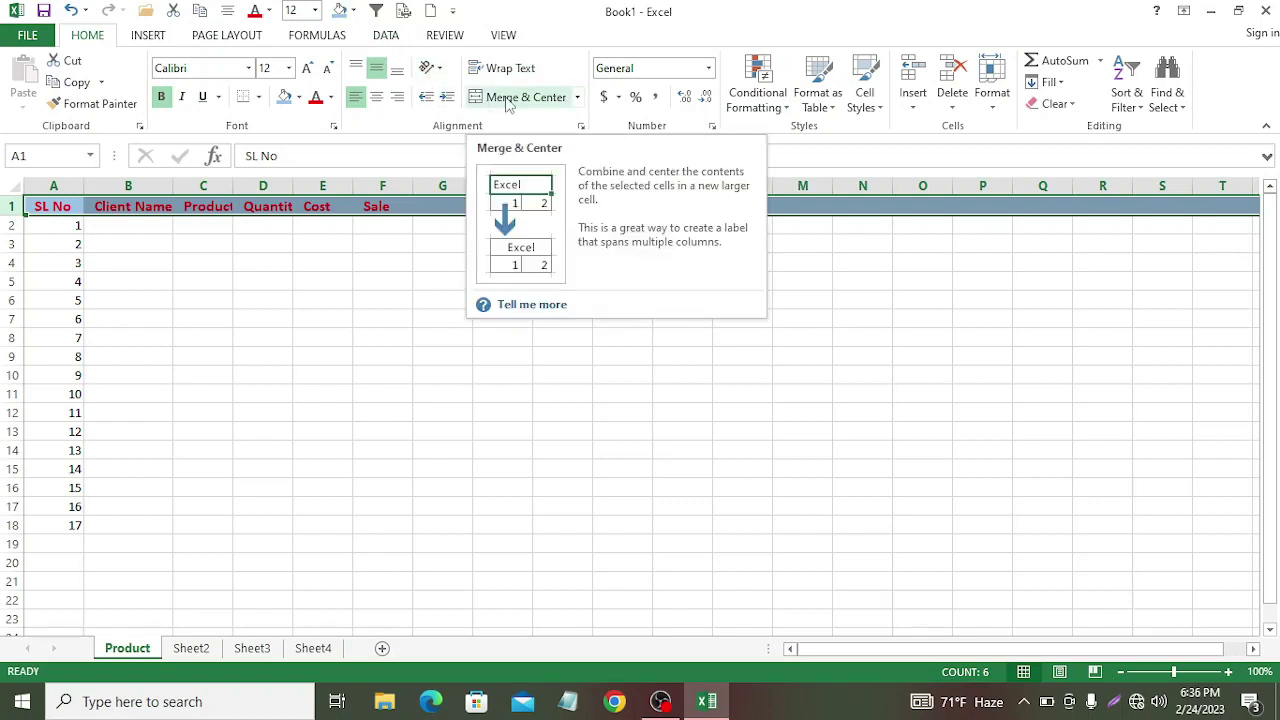
# Step: Cancel the Merge & Center attempt and center each header within its own cell
pyautogui.click(509, 97)
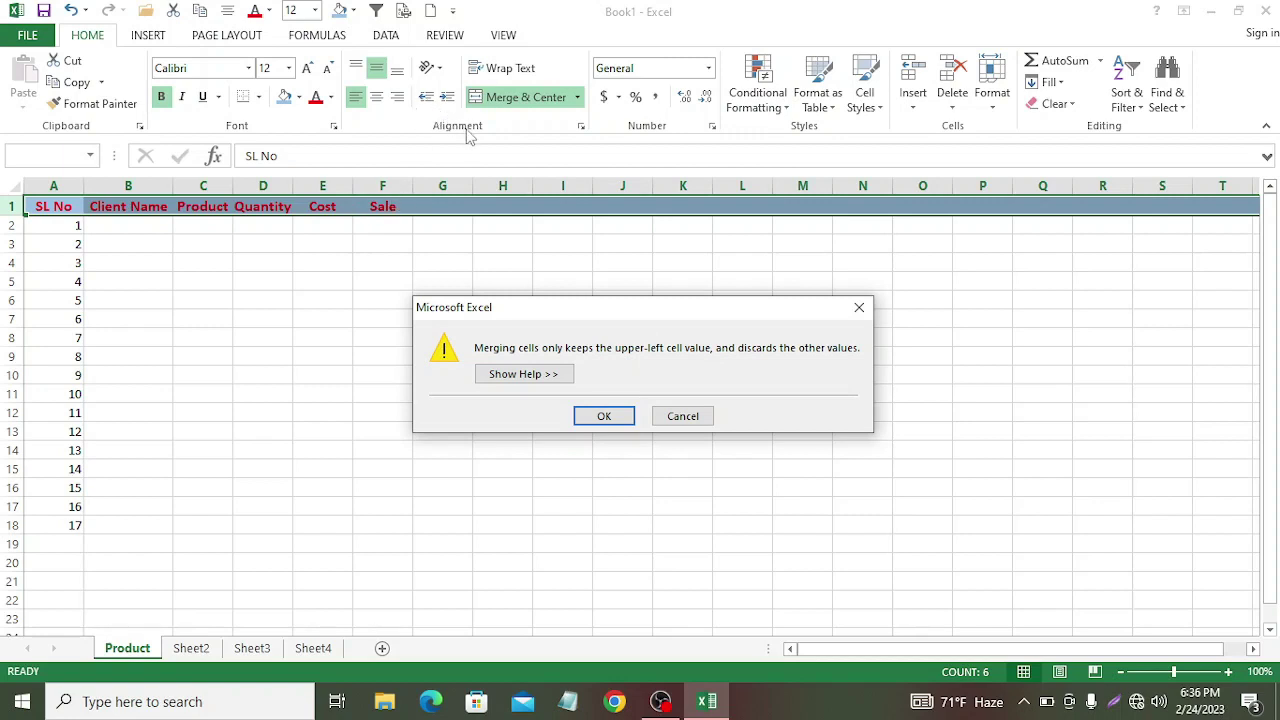
pyautogui.click(859, 307)
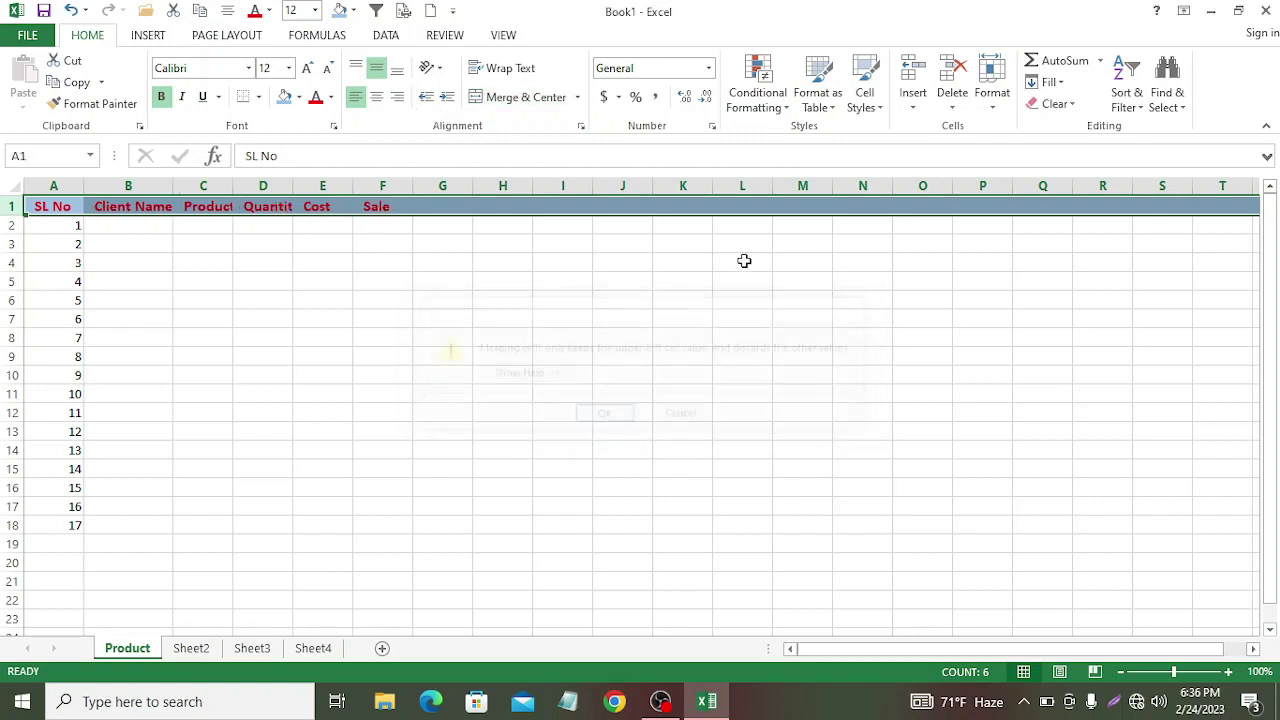
pyautogui.click(377, 97)
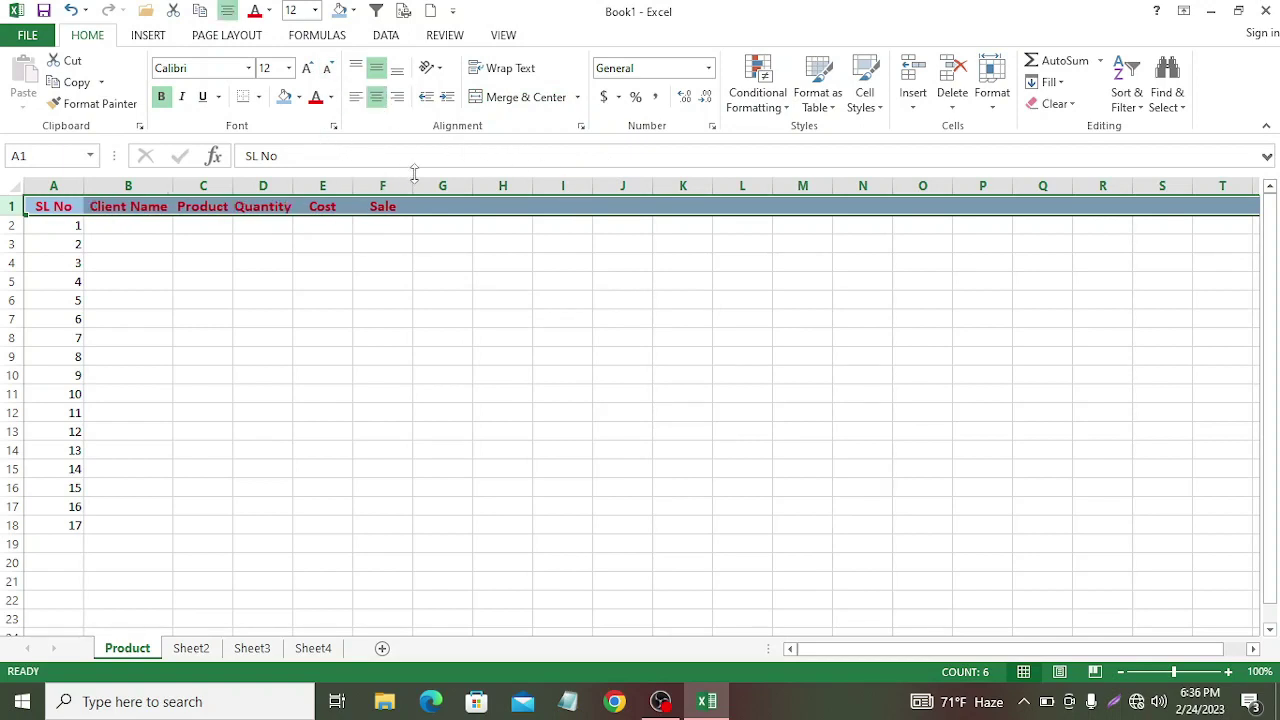
pyautogui.click(937, 318)
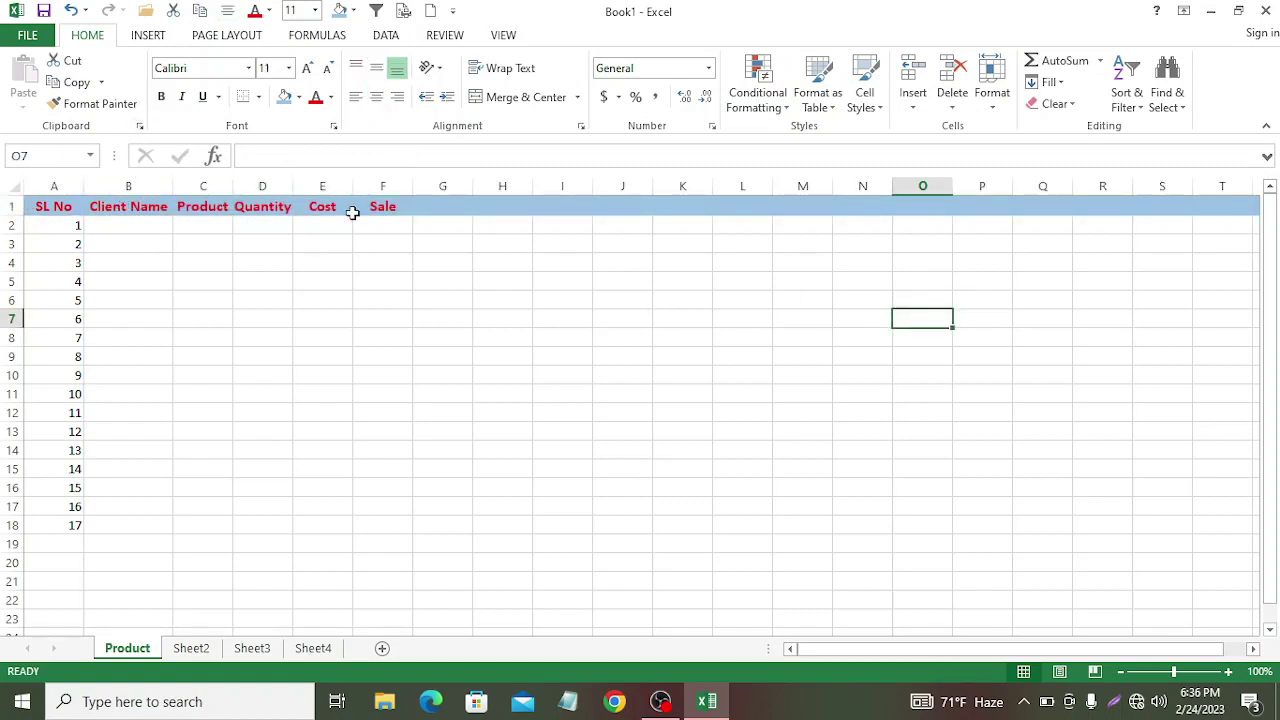
pyautogui.click(27, 202)
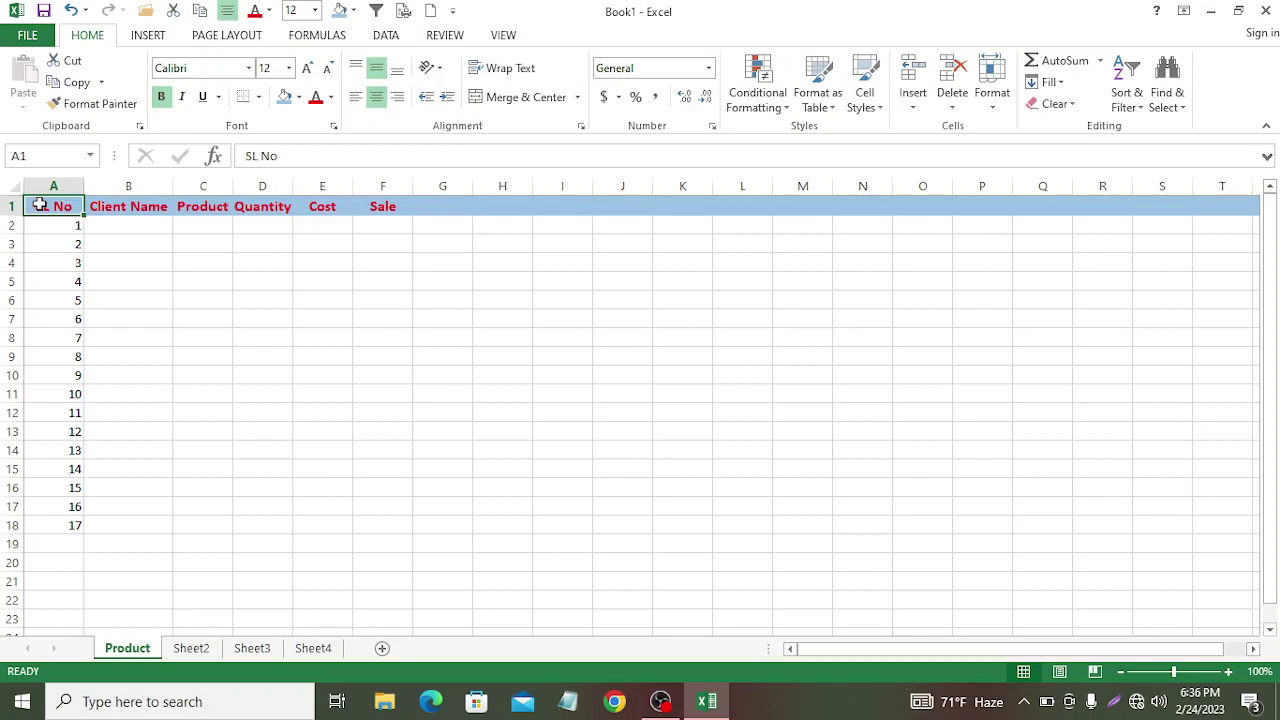
# Step: Apply All Borders to the table range A1:F18
pyautogui.moveTo(40, 206); pyautogui.dragTo(409, 522)
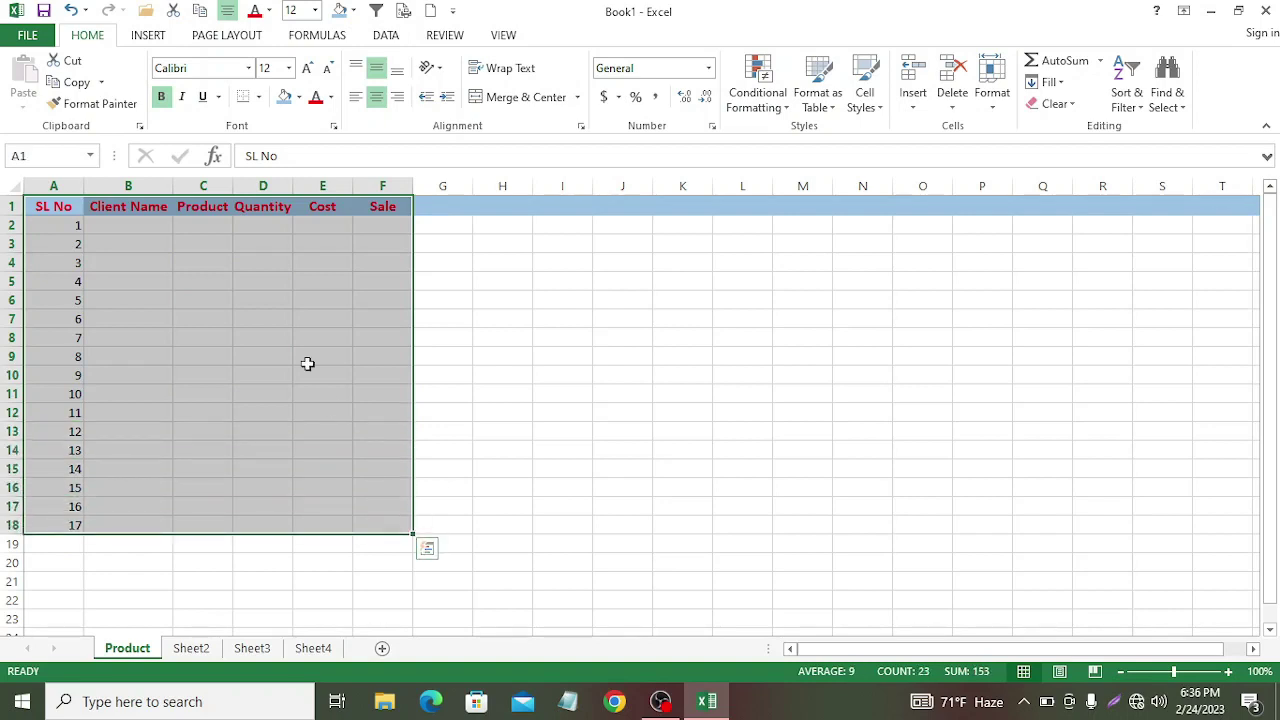
pyautogui.click(259, 97)
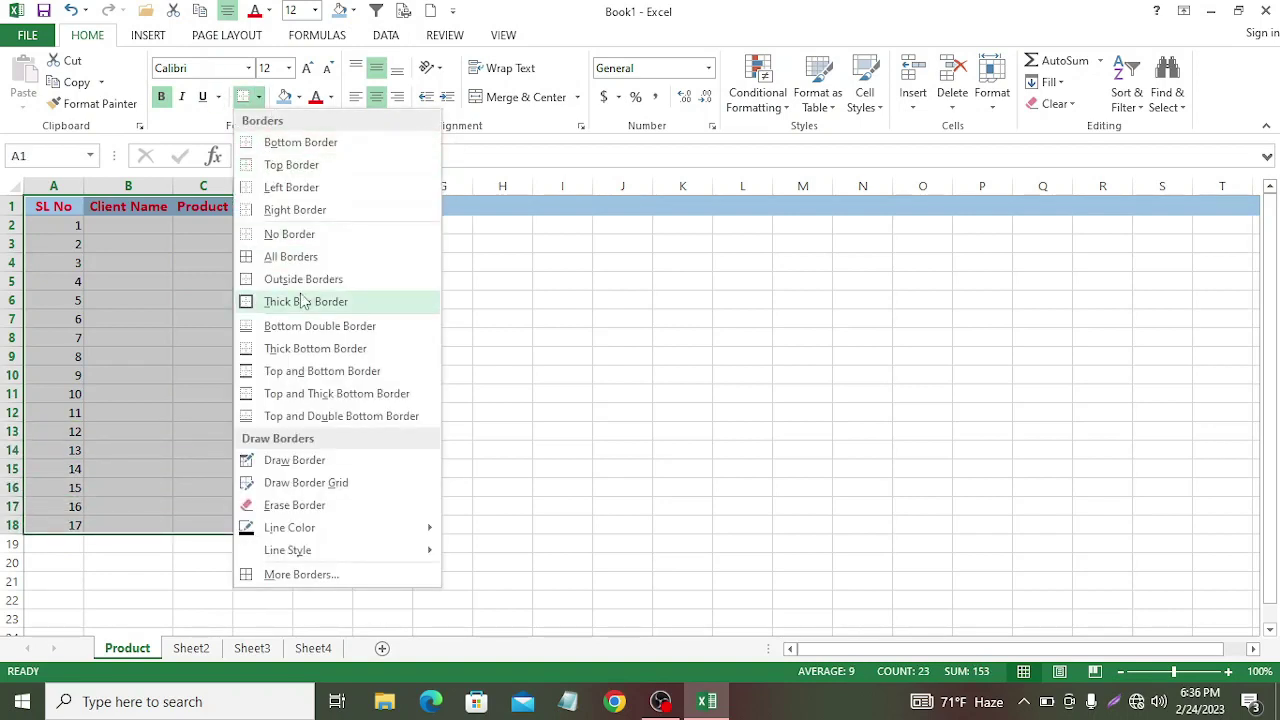
pyautogui.click(289, 257)
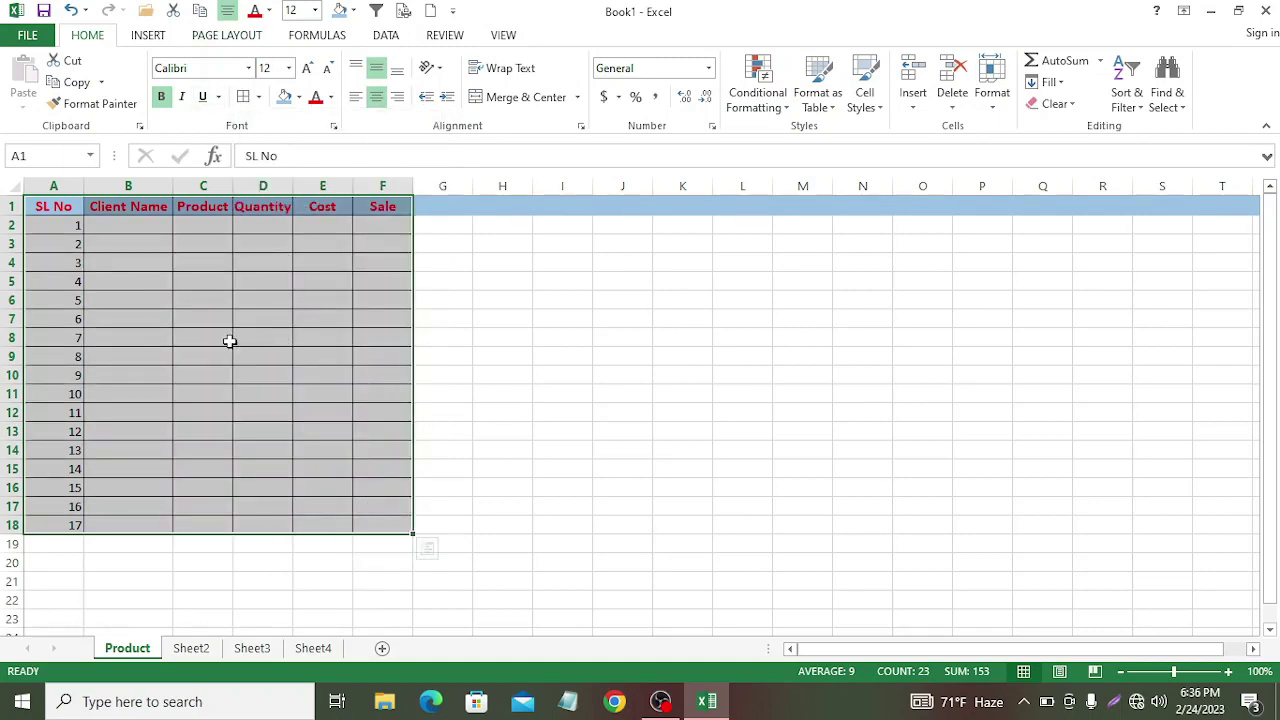
pyautogui.click(141, 226)
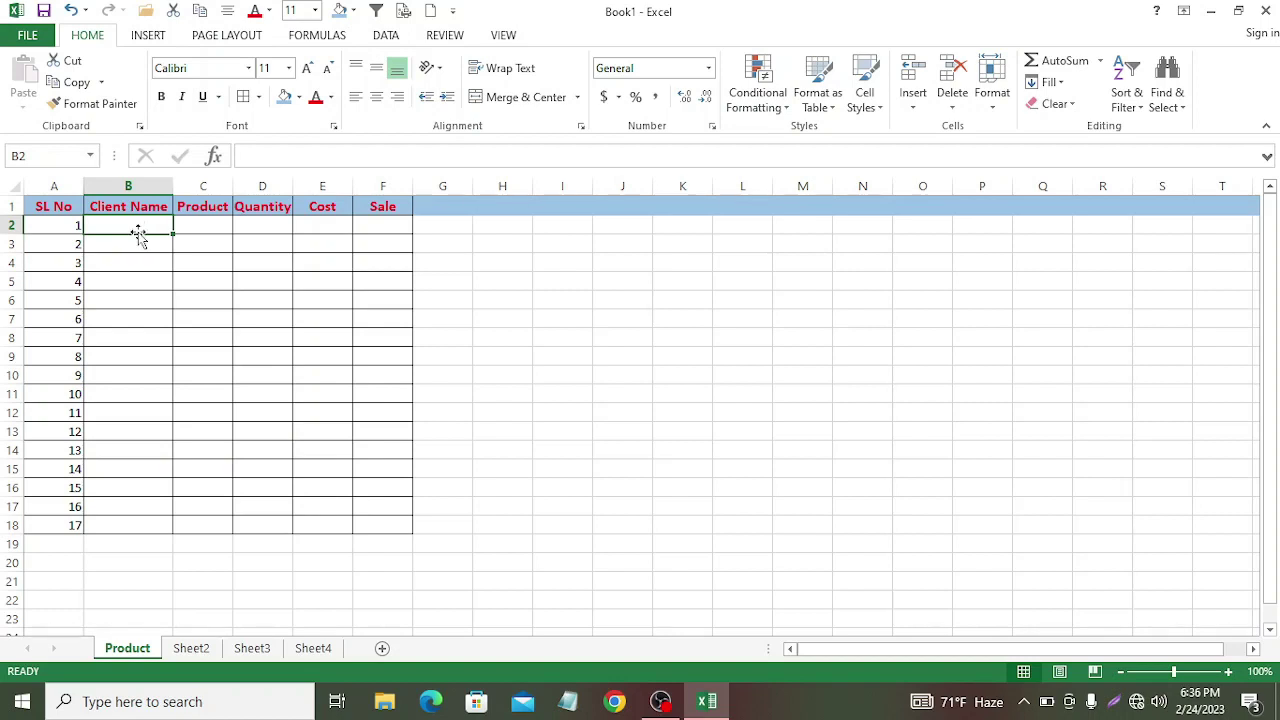
# Step: Enter the first five client names in B2:B6
pyautogui.write('r')
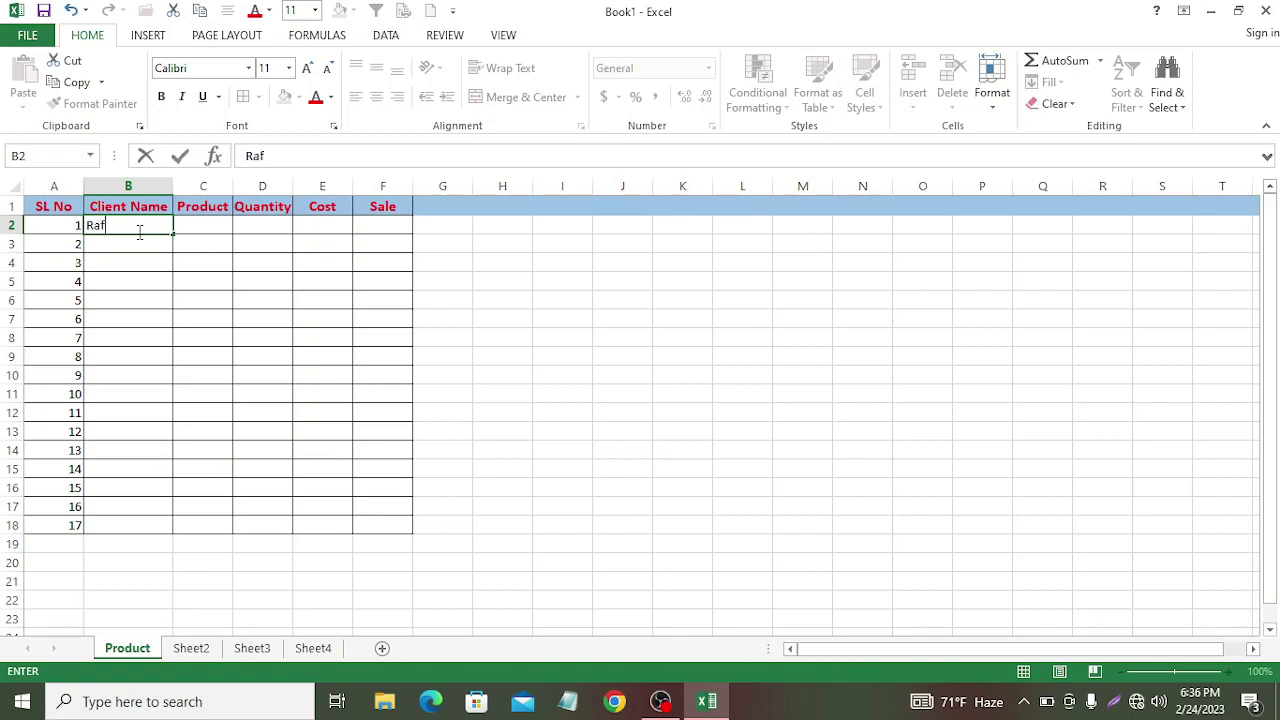
pyautogui.write('afiq')
pyautogui.press('Return')
pyautogui.write('Is')
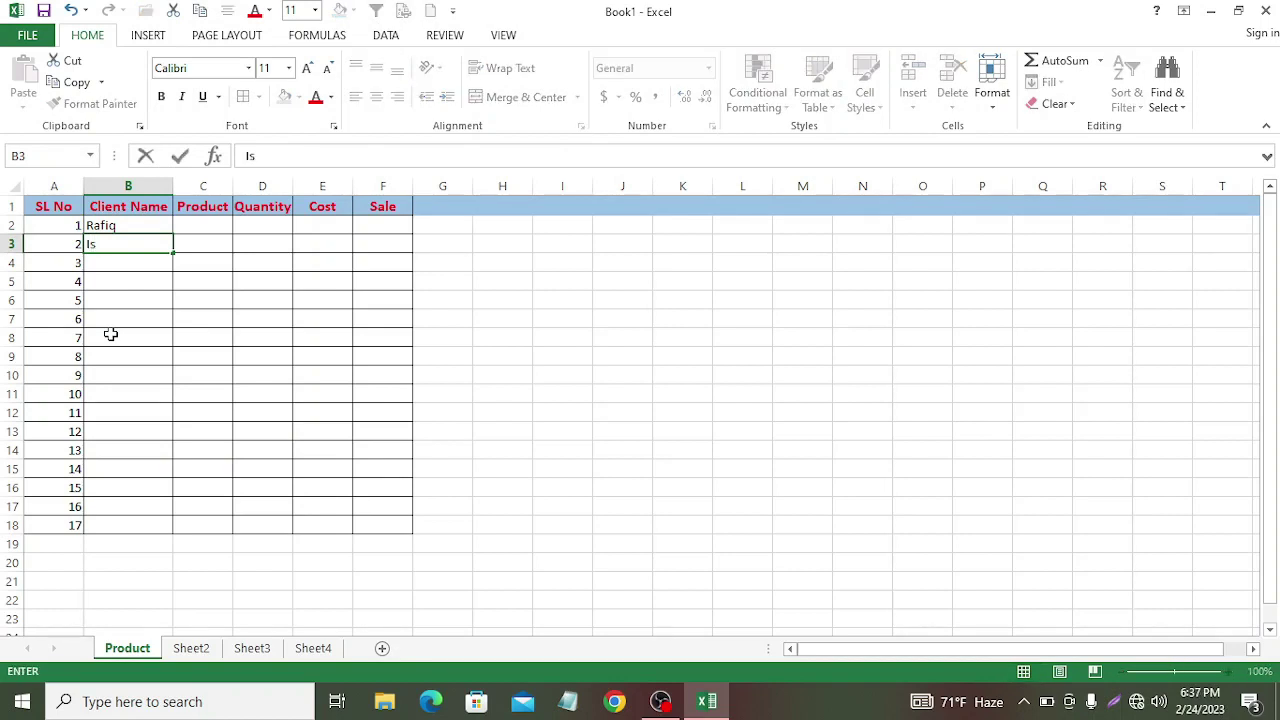
pyautogui.write('lam')
pyautogui.press('Return')
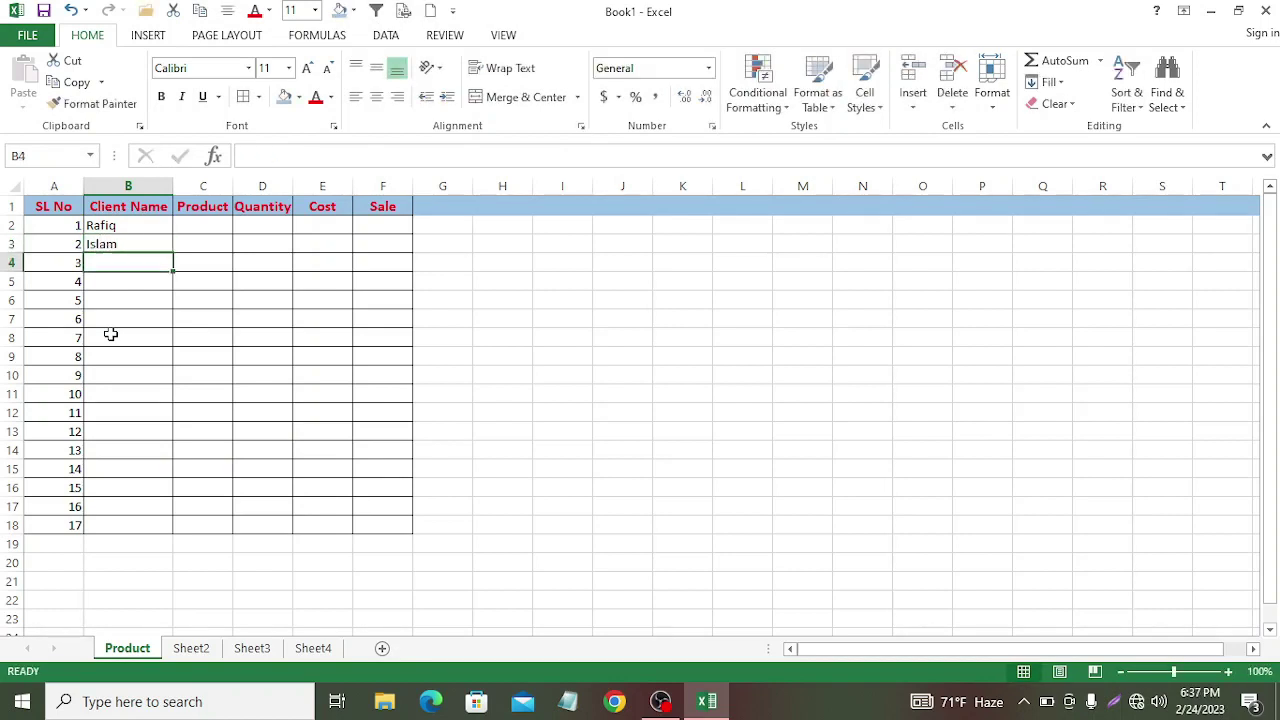
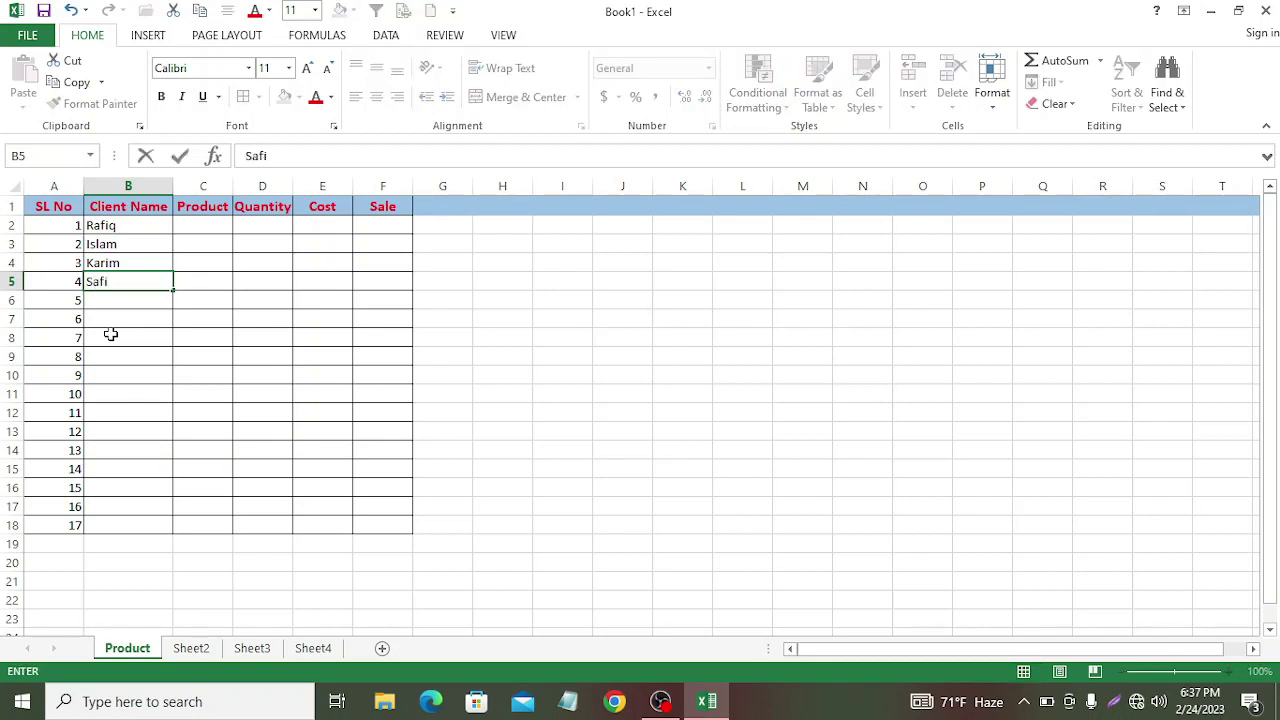
pyautogui.press('Return')
pyautogui.write('Im')
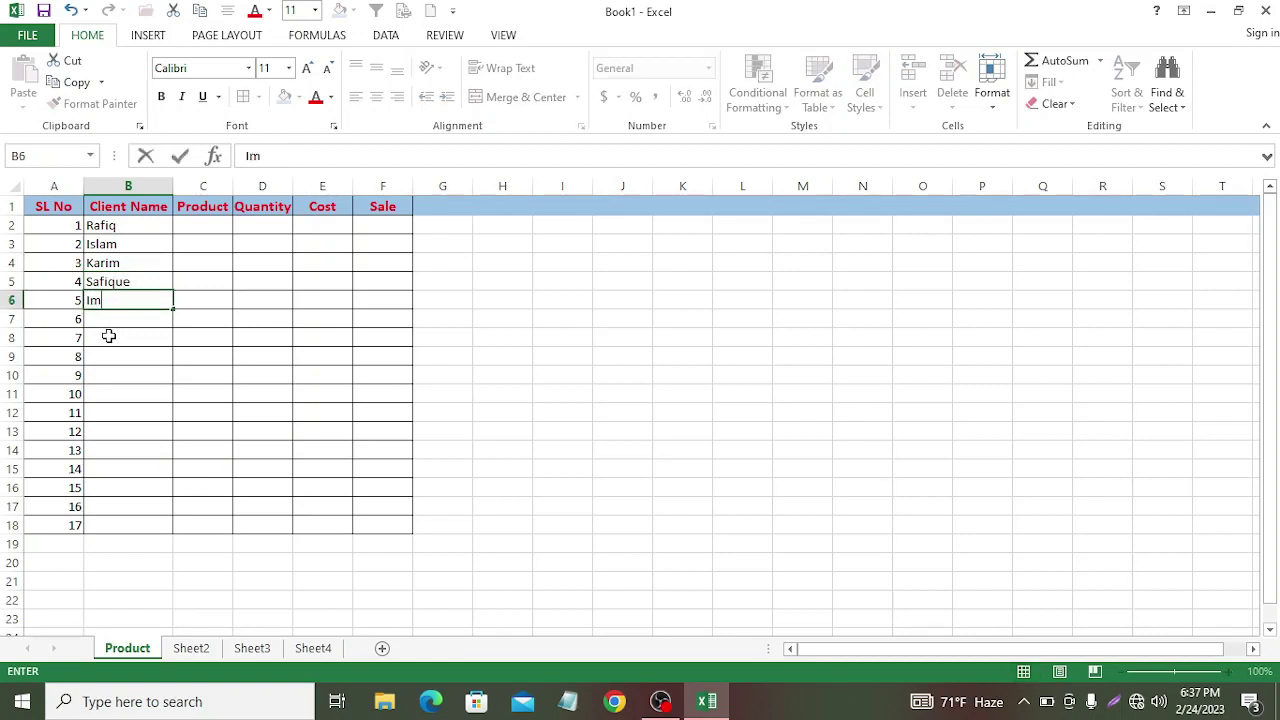
pyautogui.write('ran')
pyautogui.press('Return')
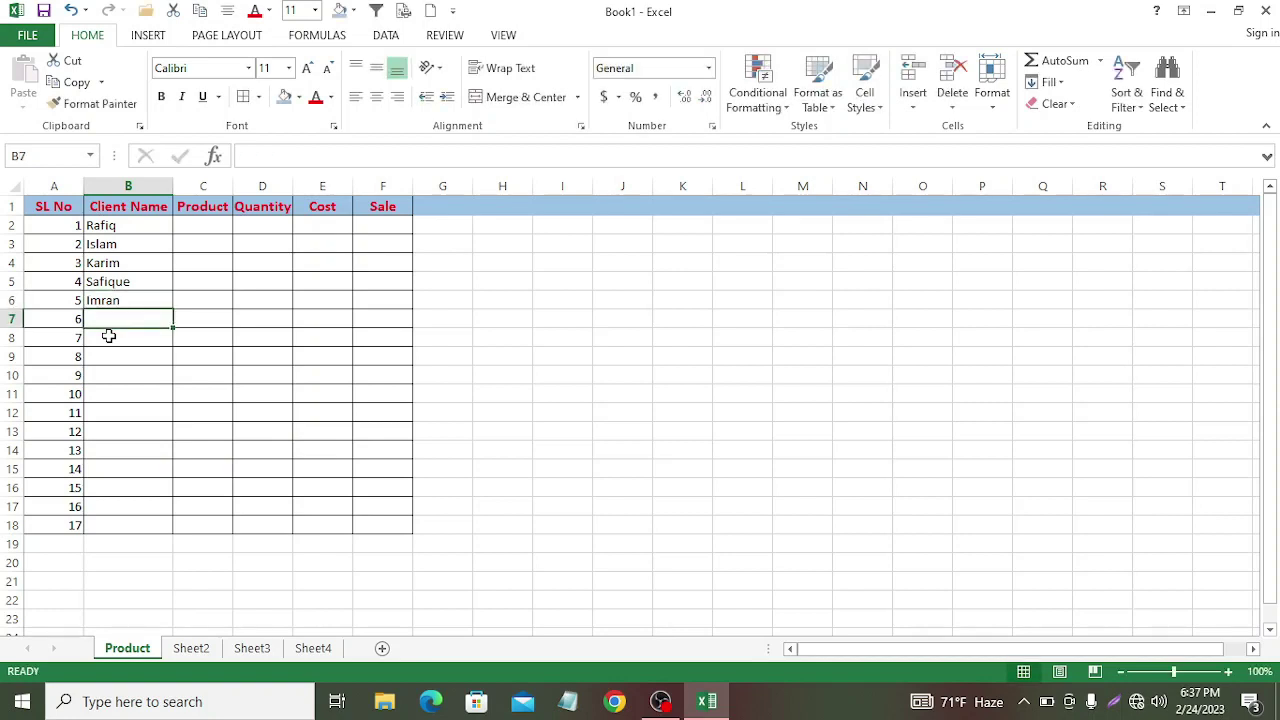
# Step: Enter client names in B7:B9 and capitalize the first letter of the B8 name
pyautogui.write('Arfan')
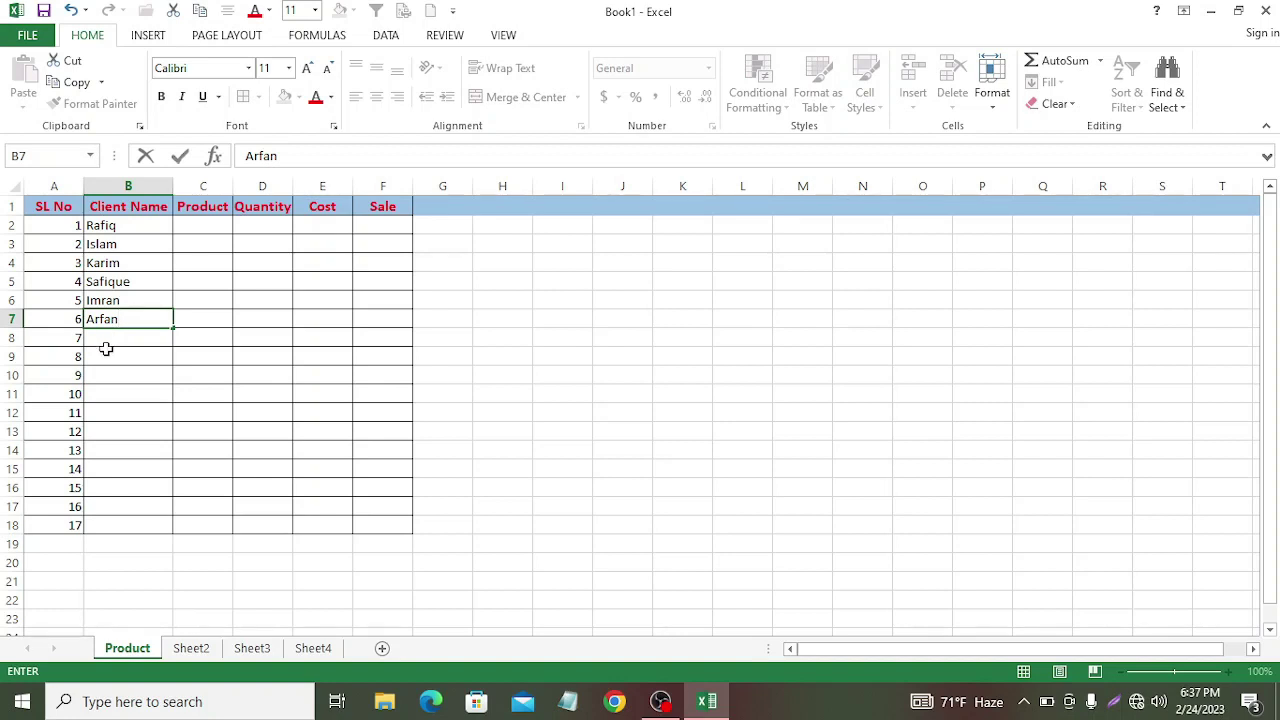
pyautogui.press('Return')
pyautogui.write('monir')
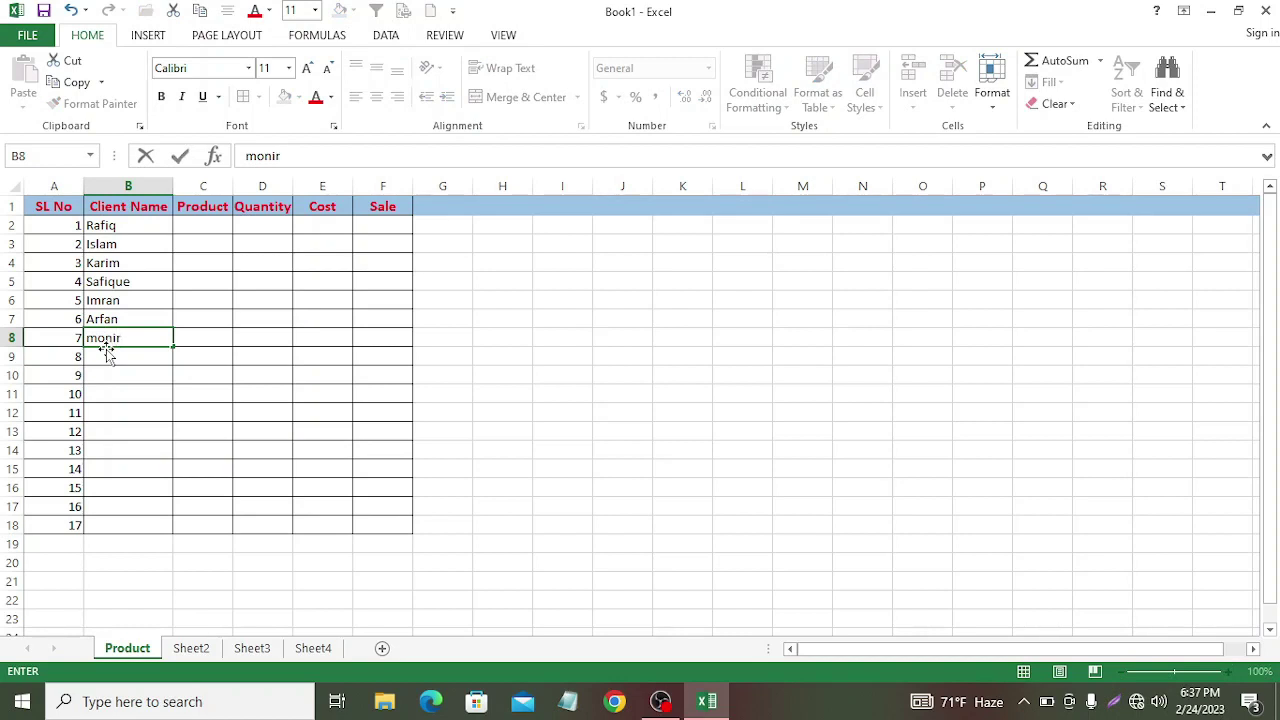
pyautogui.press('Return')
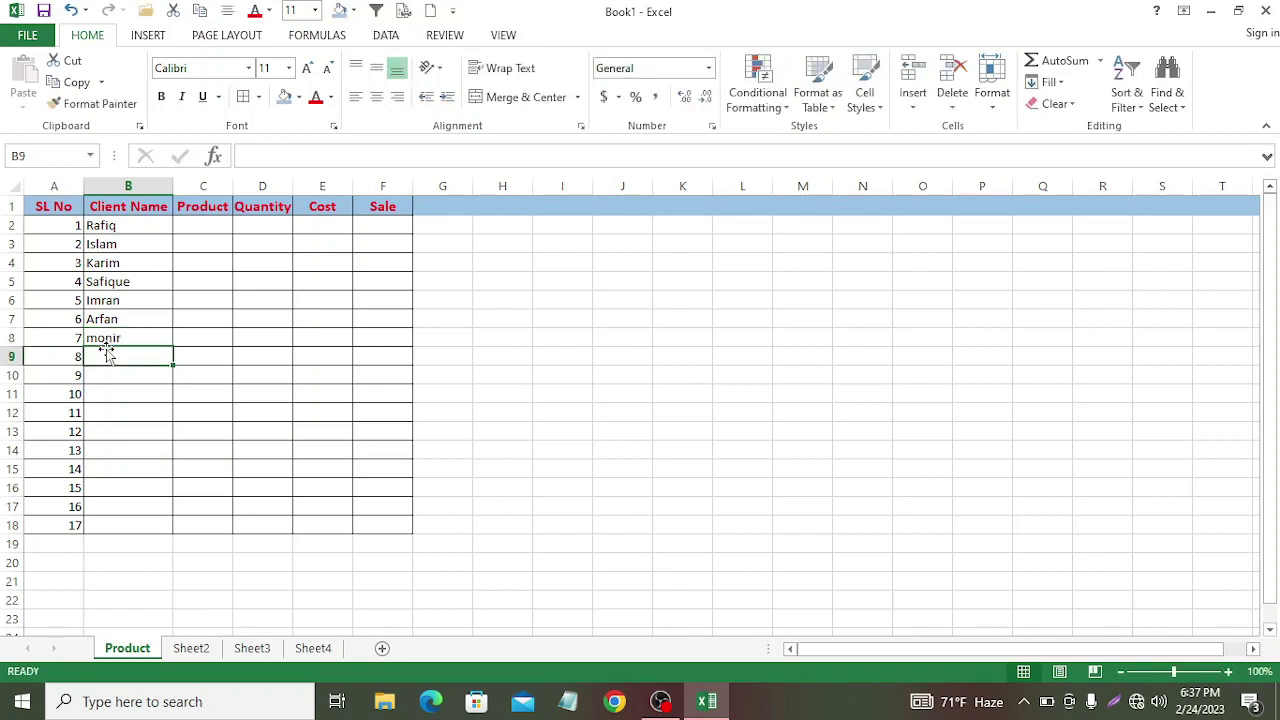
pyautogui.write('ba')
pyautogui.press('BackSpace')
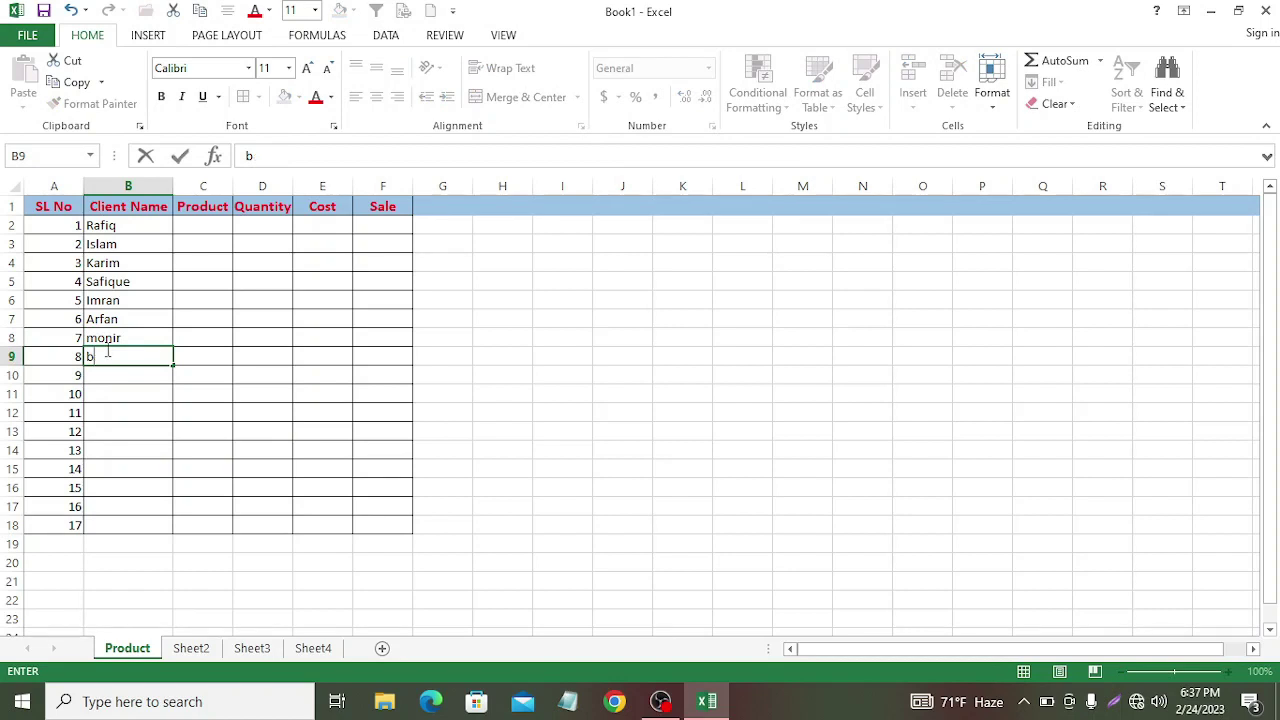
pyautogui.write('Bare')
pyautogui.press('BackSpace')
pyautogui.press('BackSpace')
pyautogui.press('BackSpace')
pyautogui.press('BackSpace')
pyautogui.press('BackSpace')
pyautogui.write('Barek')
pyautogui.doubleClick(102, 338)
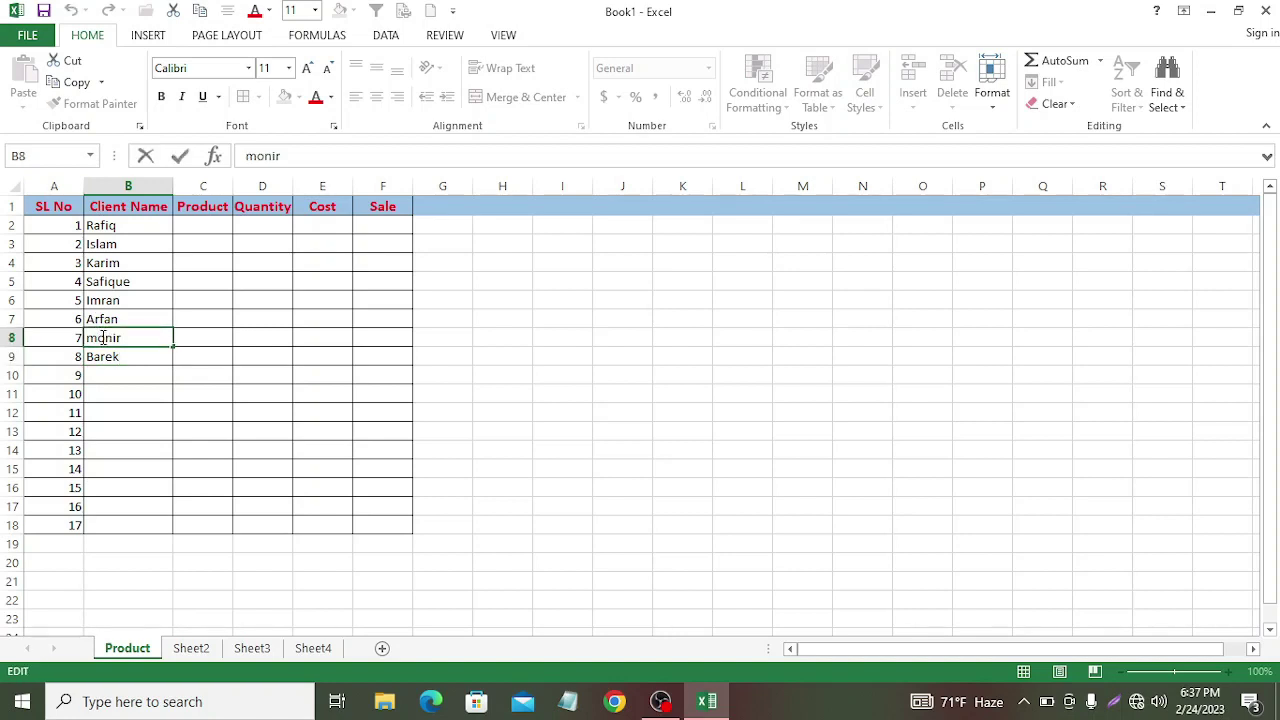
pyautogui.press('BackSpace')
pyautogui.write('M')
# Step: Copy the eight client names from B2:B9 down through B18 so all 17 rows have a client
pyautogui.click(36, 373)
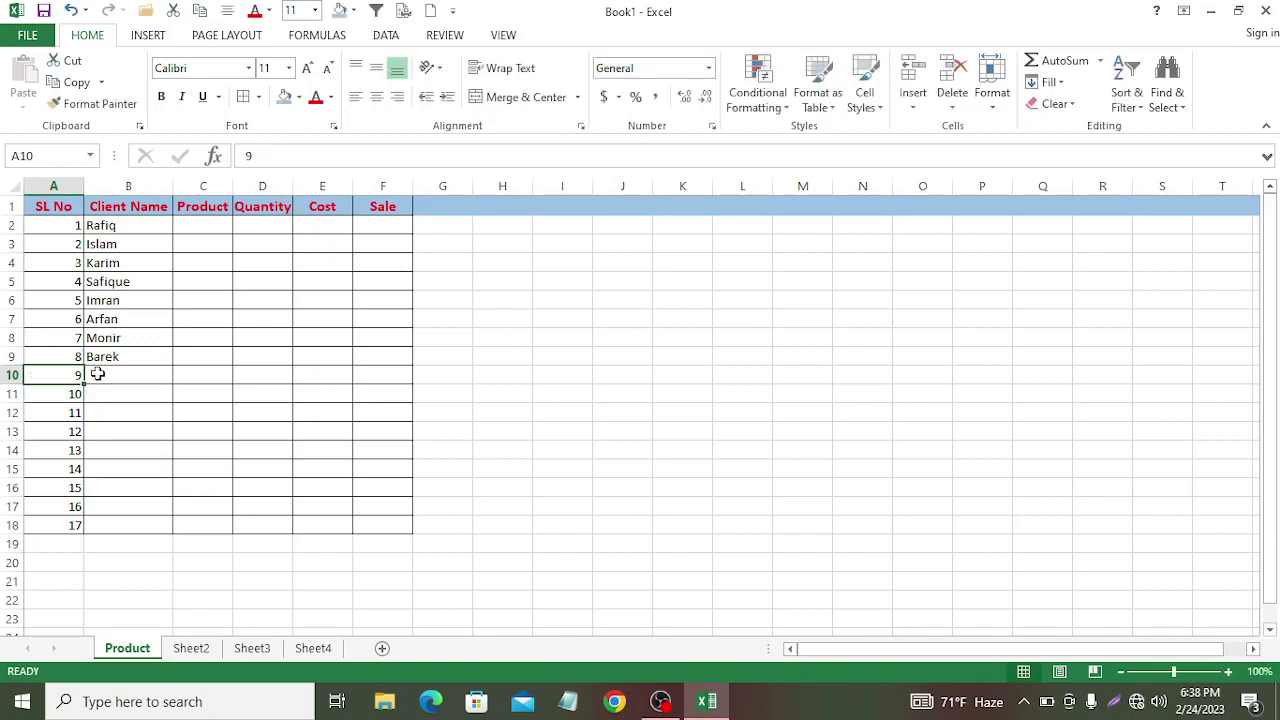
pyautogui.click(89, 225)
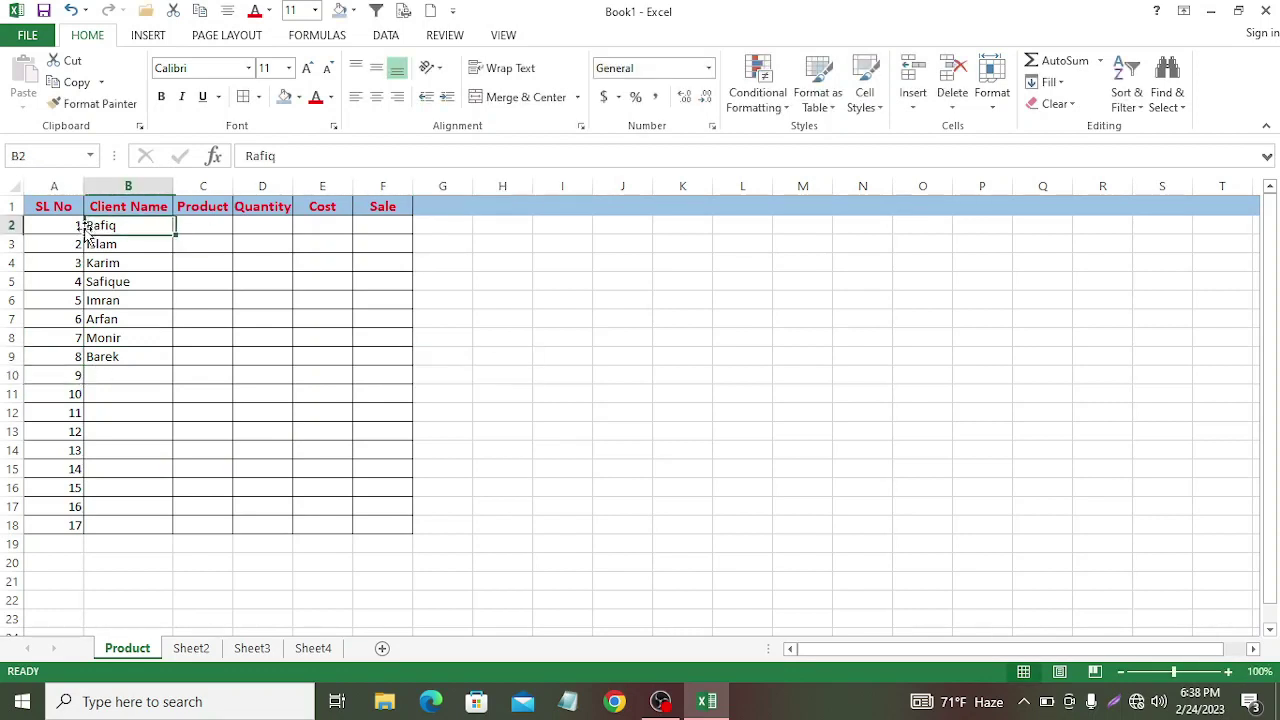
pyautogui.click(84, 225)
pyautogui.moveTo(89, 225); pyautogui.dragTo(166, 352)
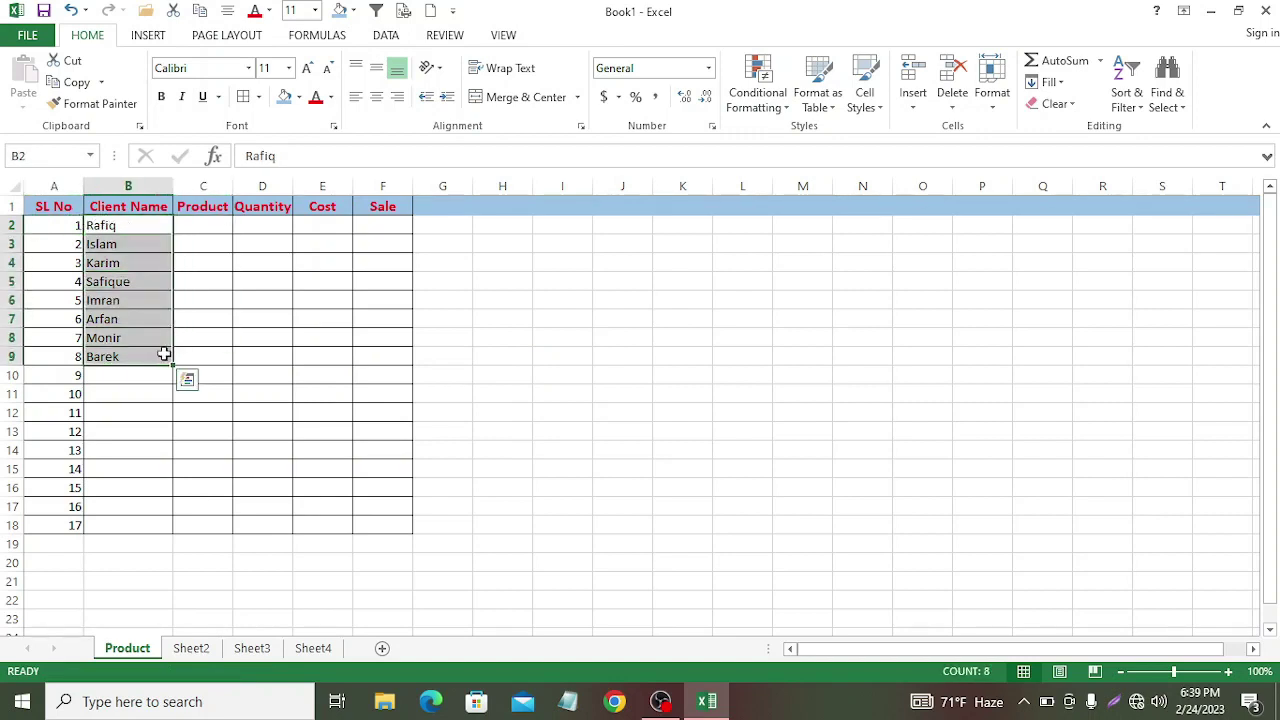
pyautogui.hotkey('ctrl', 'c')
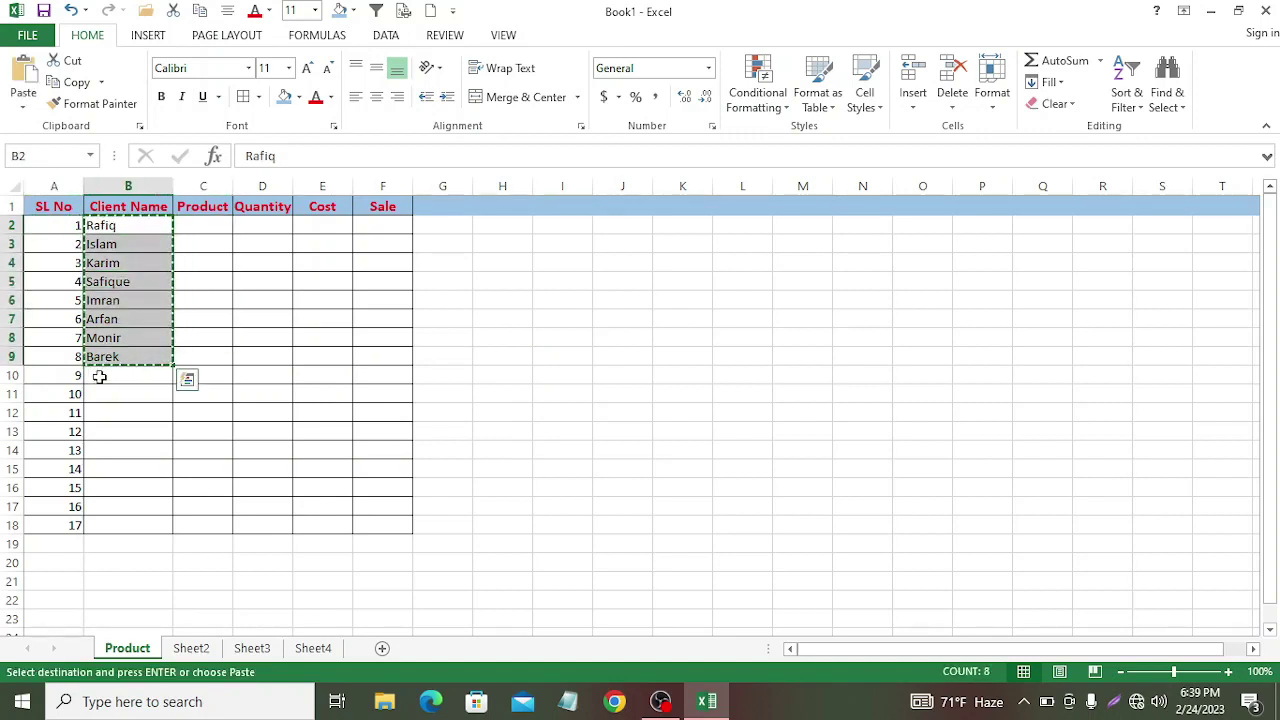
pyautogui.moveTo(97, 374); pyautogui.dragTo(174, 530)
pyautogui.hotkey('ctrl', 'v')
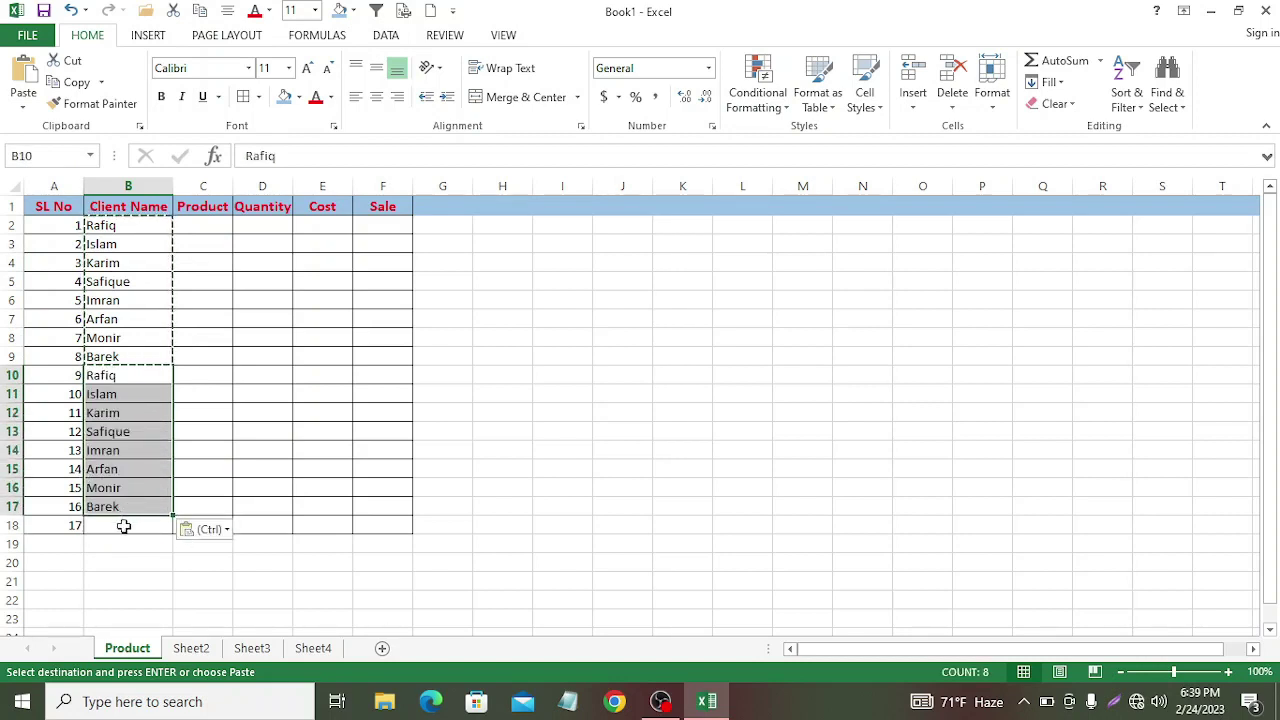
pyautogui.moveTo(172, 513); pyautogui.dragTo(177, 534)
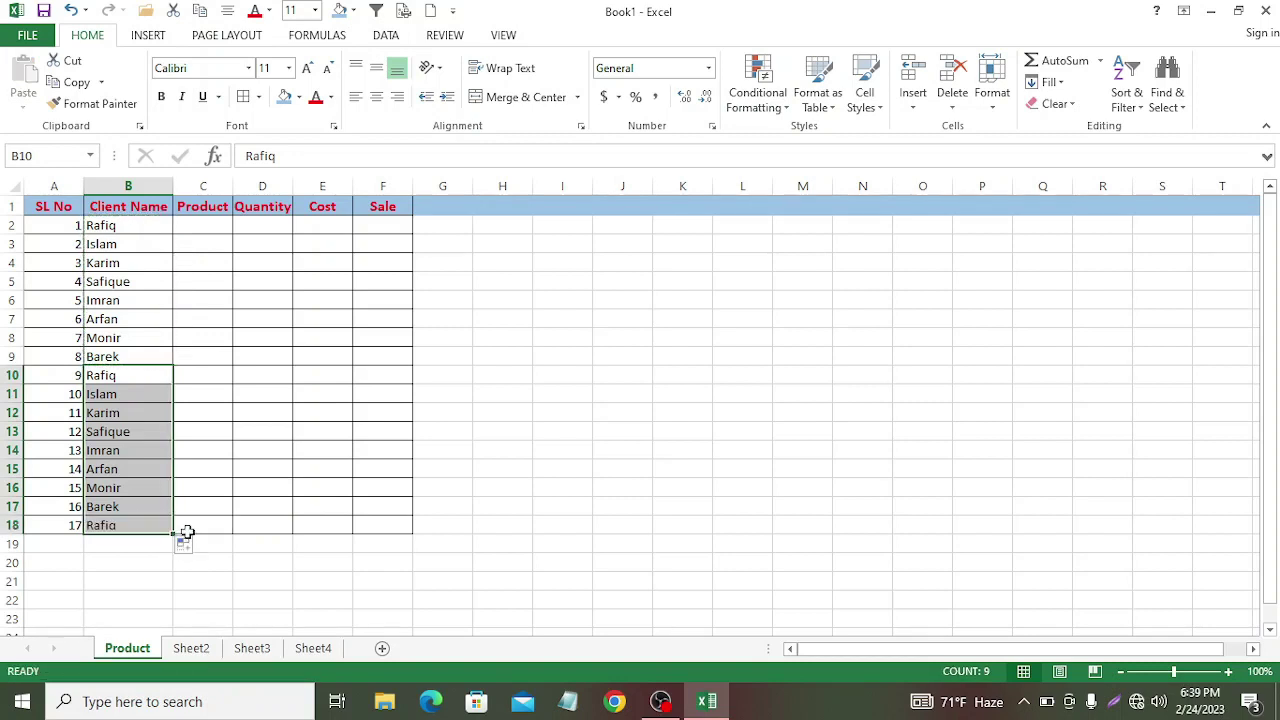
pyautogui.click(478, 392)
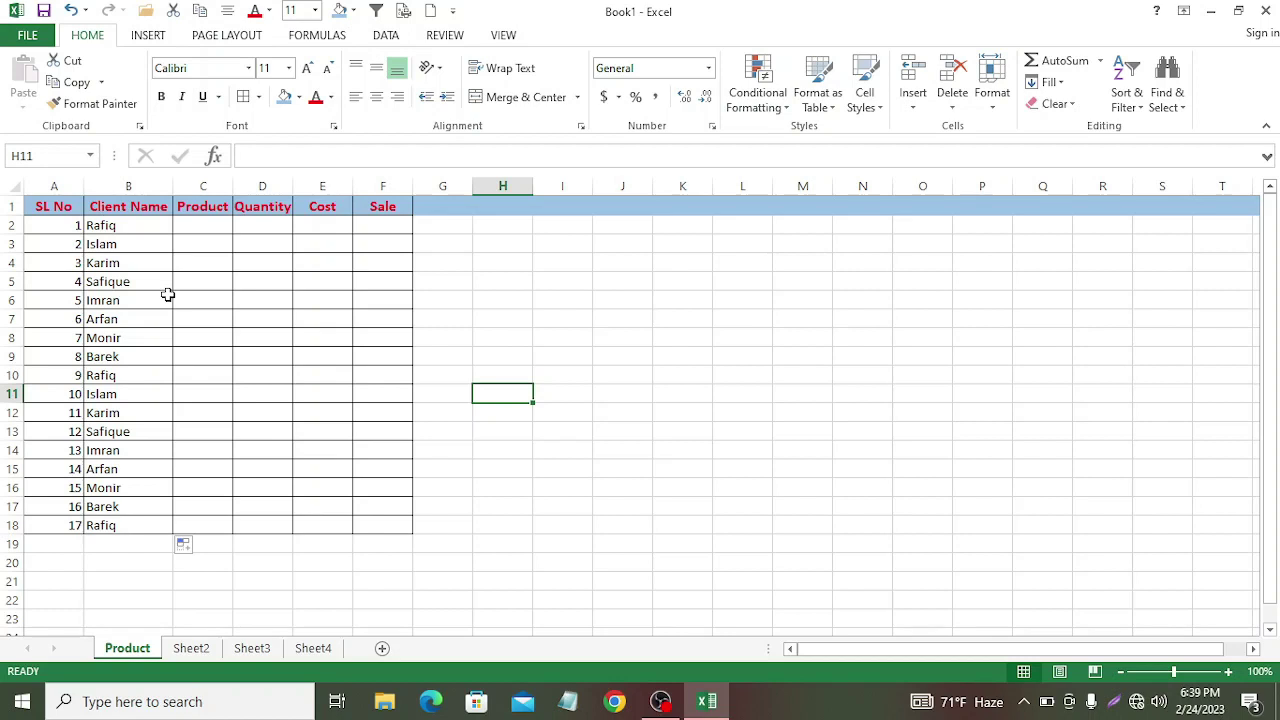
pyautogui.click(208, 229)
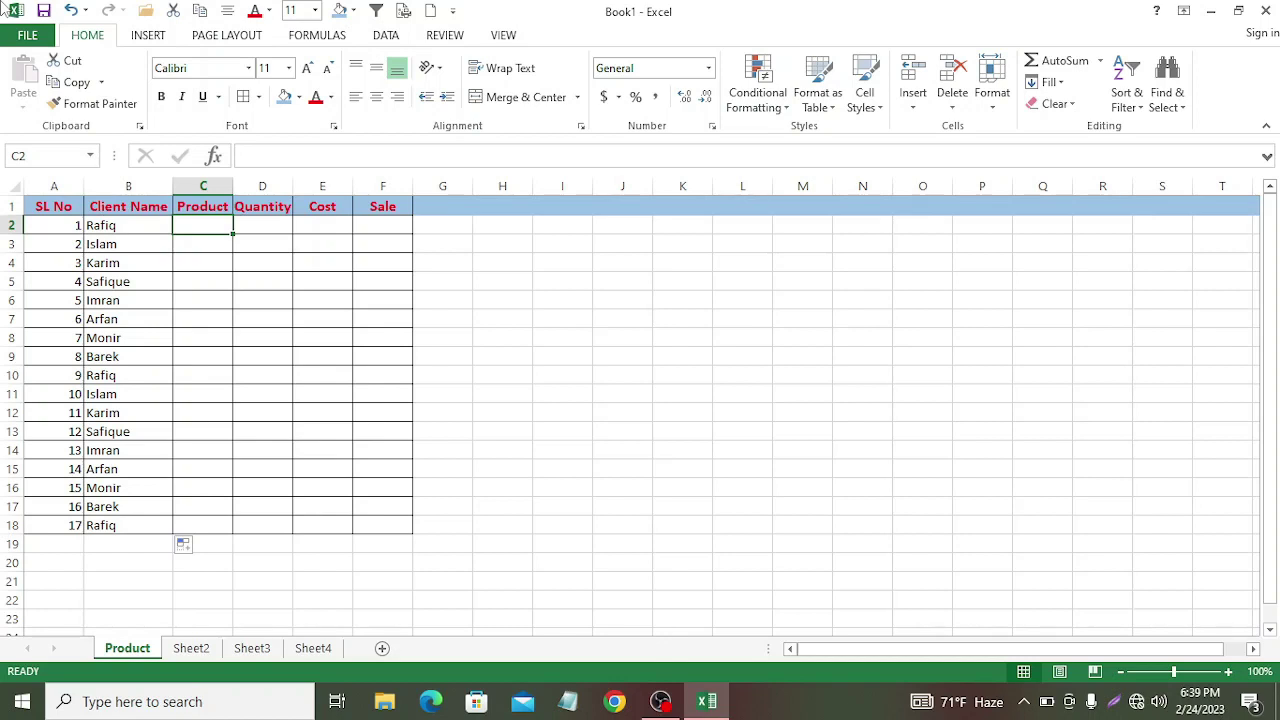
# Step: Enter products A and B in C2:C3 and drag the pair down the column
pyautogui.doubleClick(200, 226)
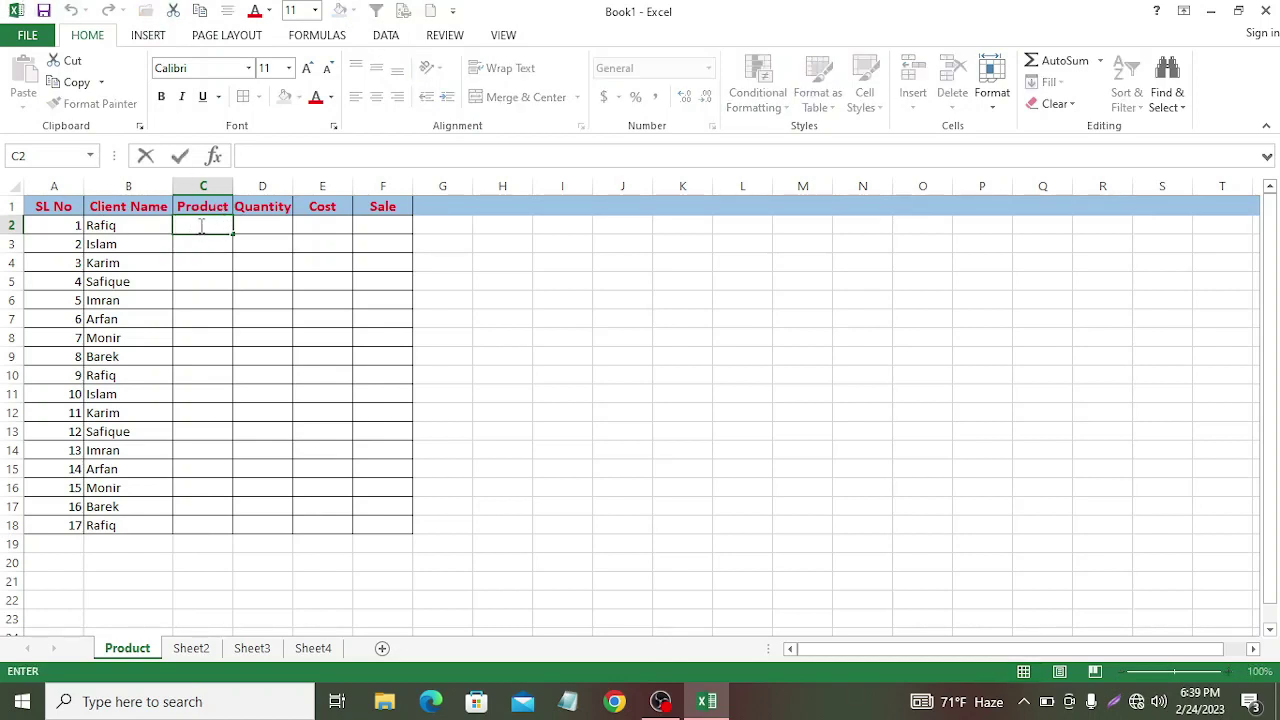
pyautogui.write('A')
pyautogui.press('Return')
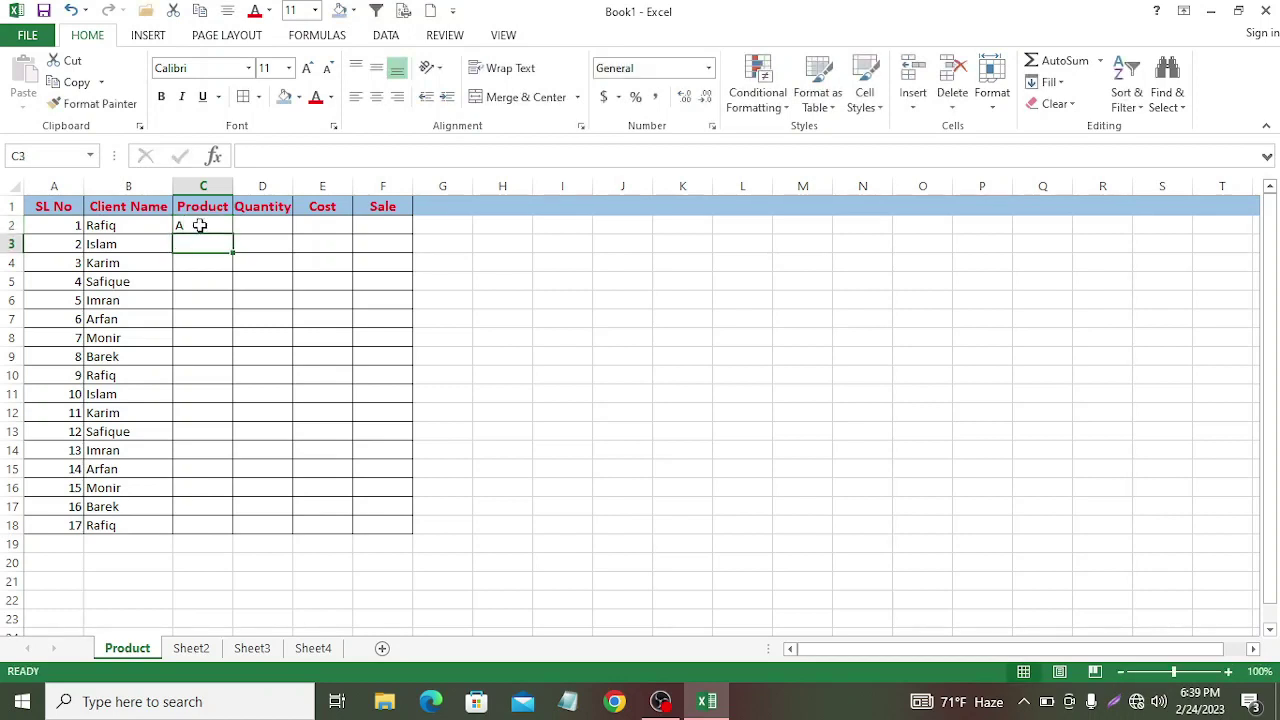
pyautogui.write('B')
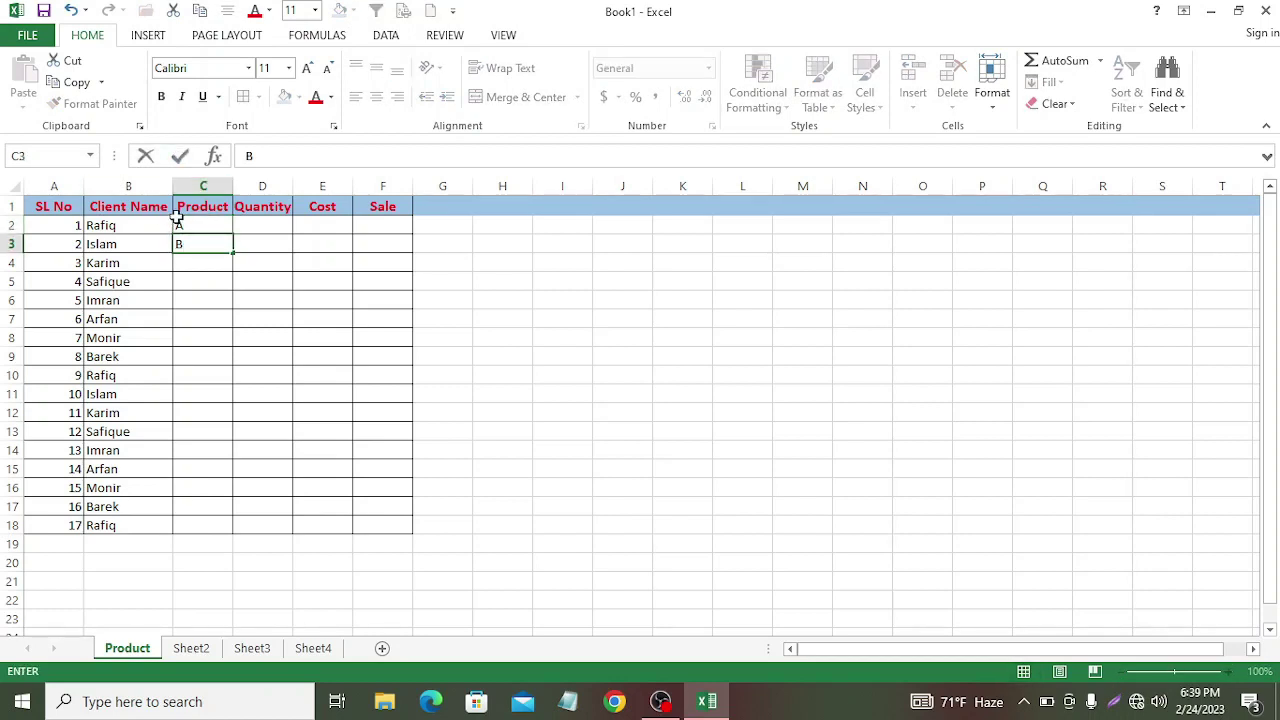
pyautogui.click(171, 224)
pyautogui.moveTo(177, 224); pyautogui.dragTo(231, 531)
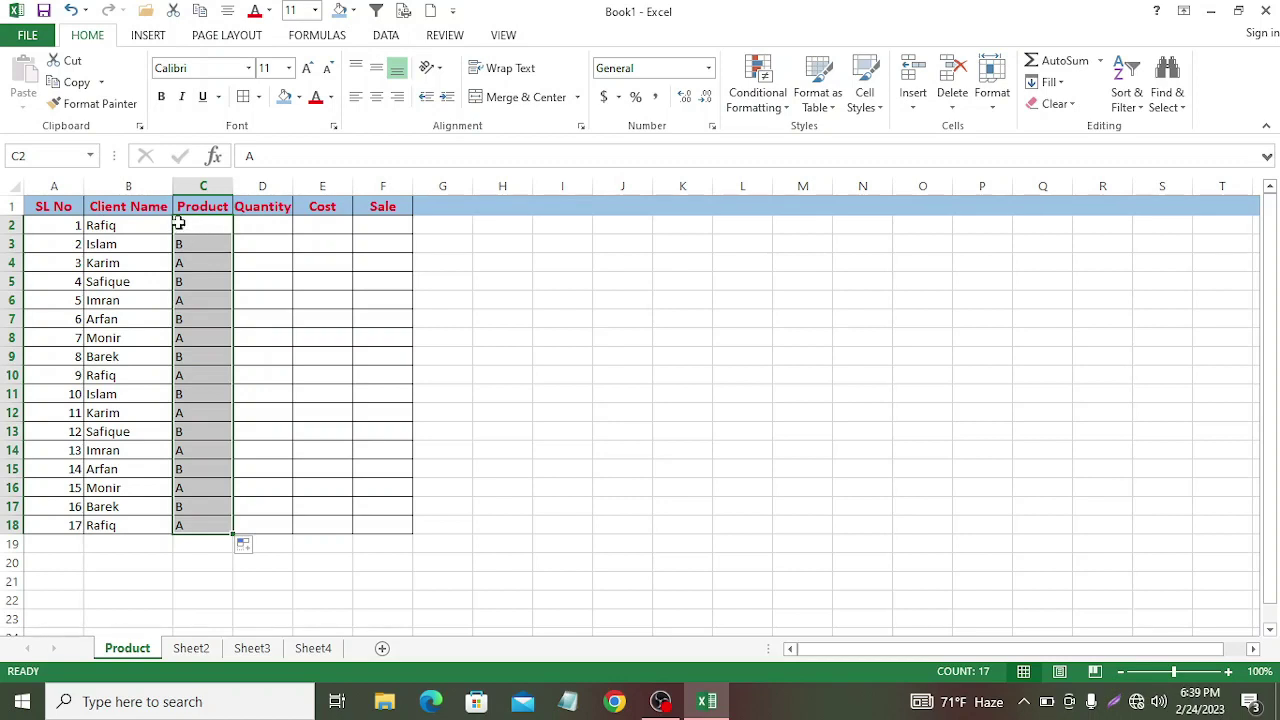
# Step: Reselect the A and B pair in C2:C3 and fill the alternating pattern down to C18
pyautogui.doubleClick(181, 225)
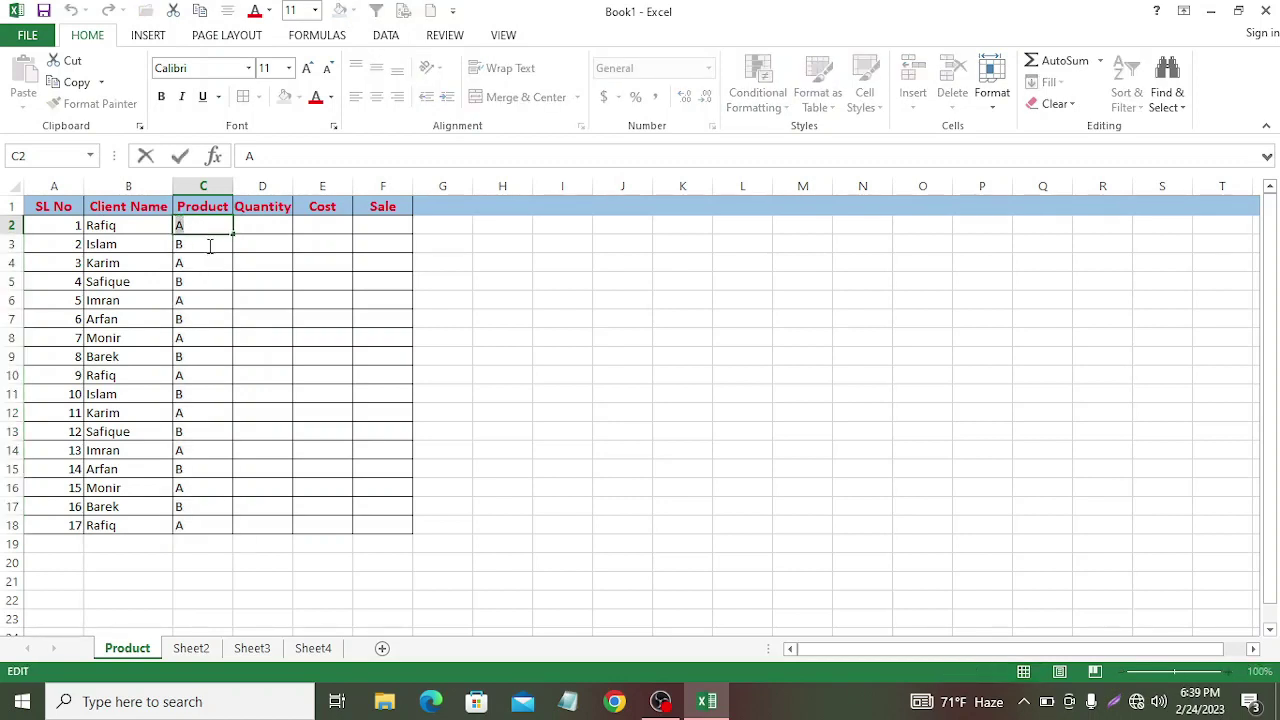
pyautogui.click(150, 224)
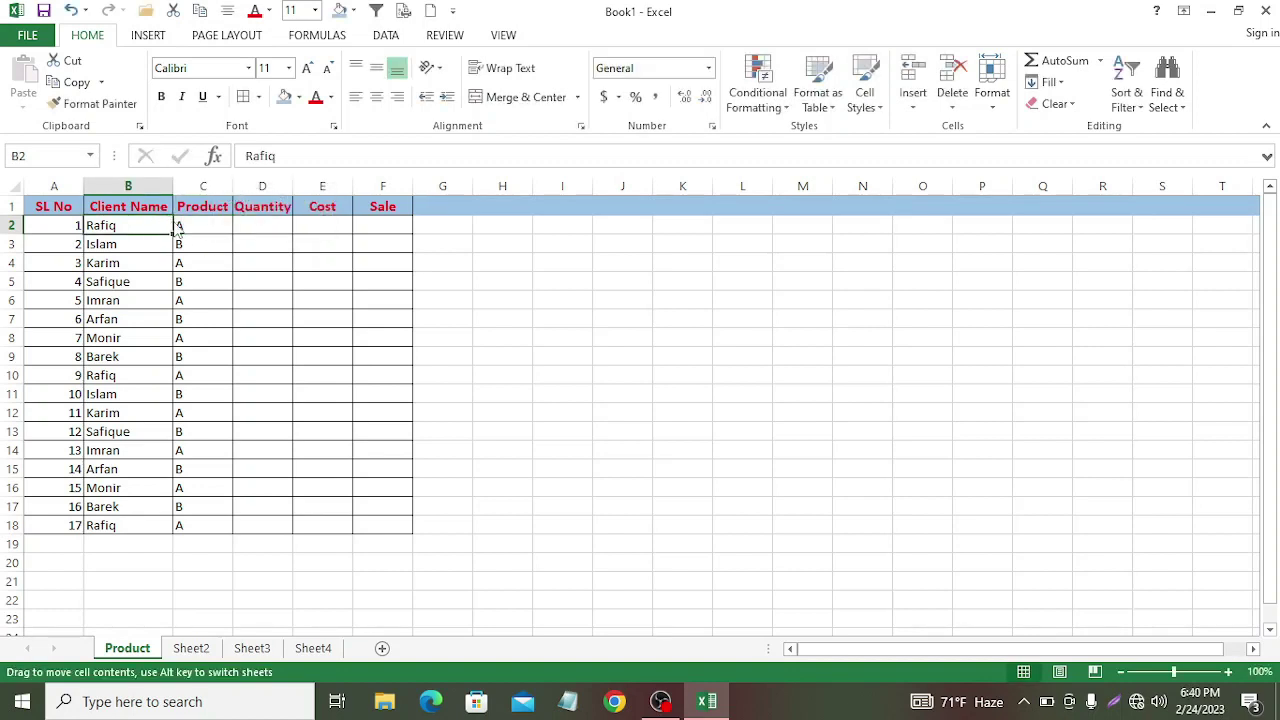
pyautogui.moveTo(178, 229); pyautogui.dragTo(205, 250)
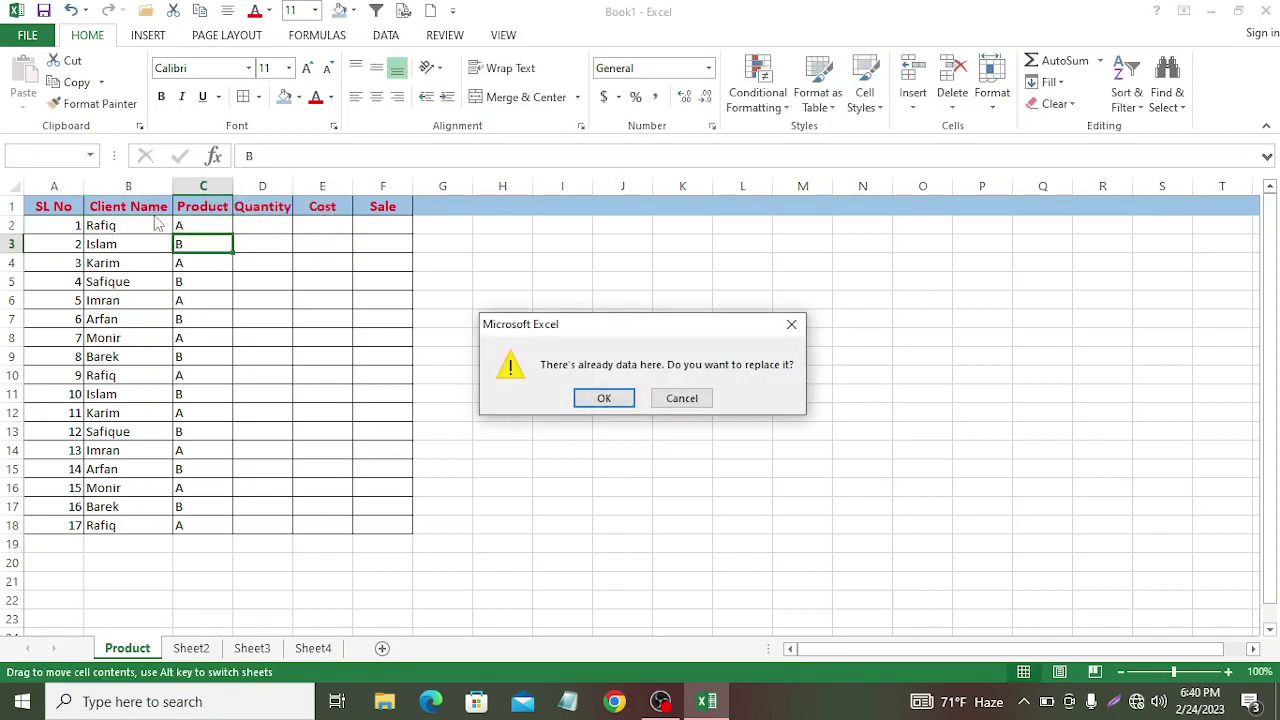
pyautogui.moveTo(580, 318); pyautogui.dragTo(596, 318)
pyautogui.click(806, 323)
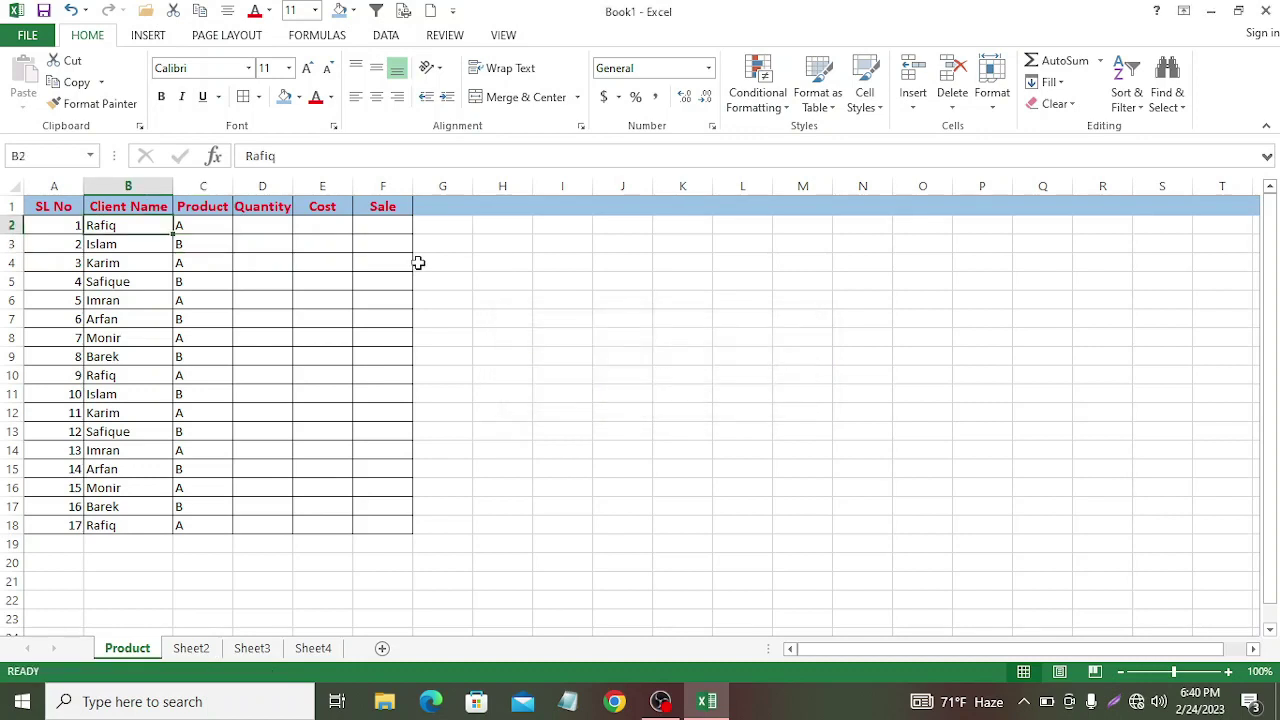
pyautogui.click(180, 224)
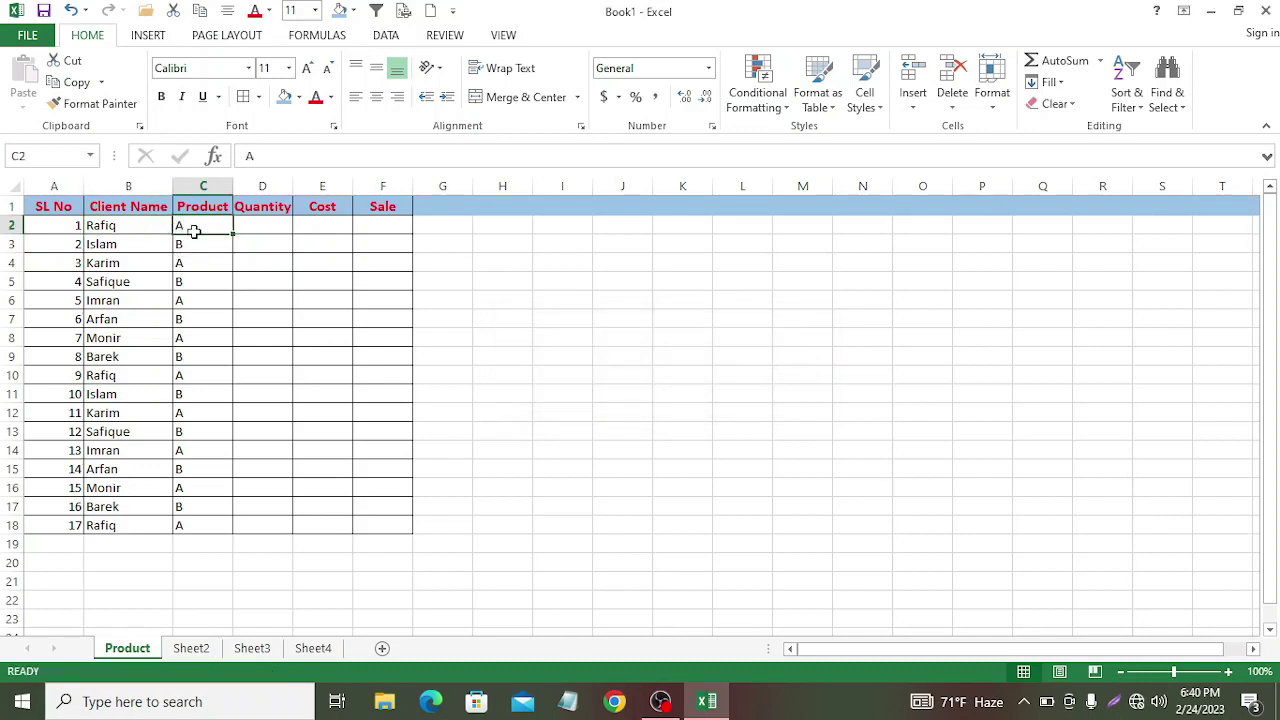
pyautogui.moveTo(194, 229); pyautogui.dragTo(205, 245)
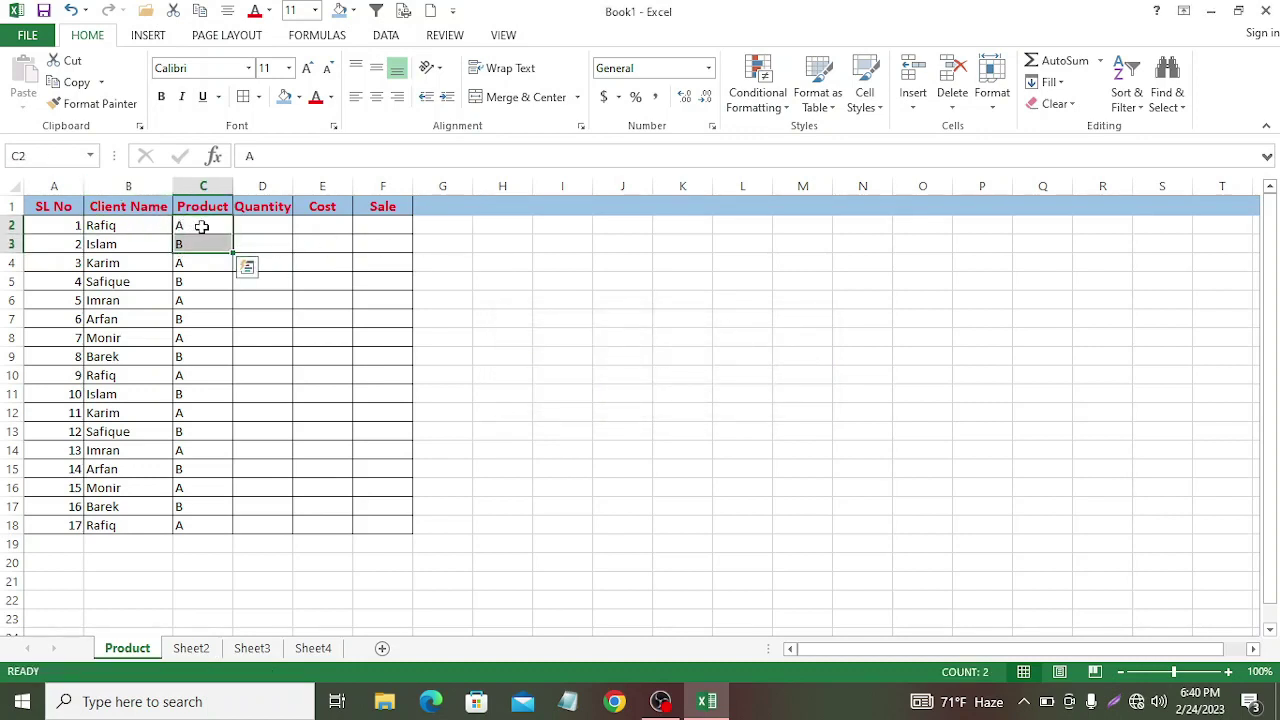
pyautogui.moveTo(552, 372); pyautogui.dragTo(382, 318)
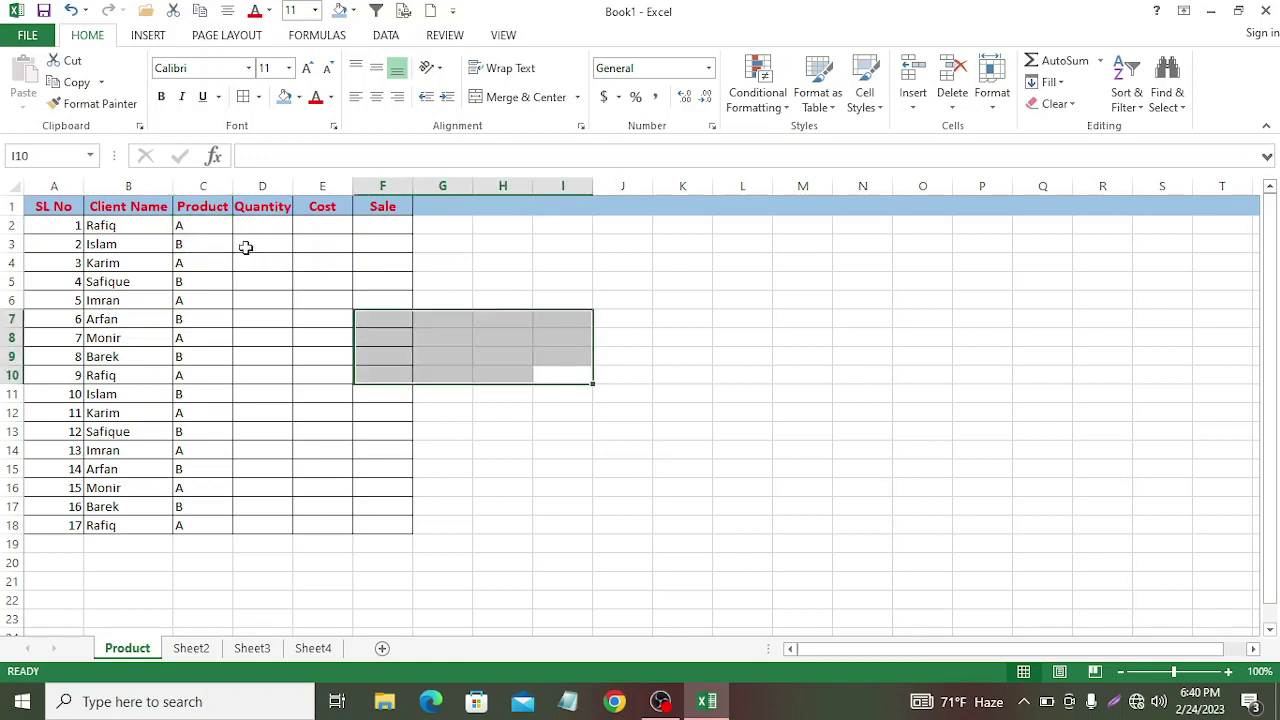
pyautogui.moveTo(178, 225); pyautogui.dragTo(265, 523)
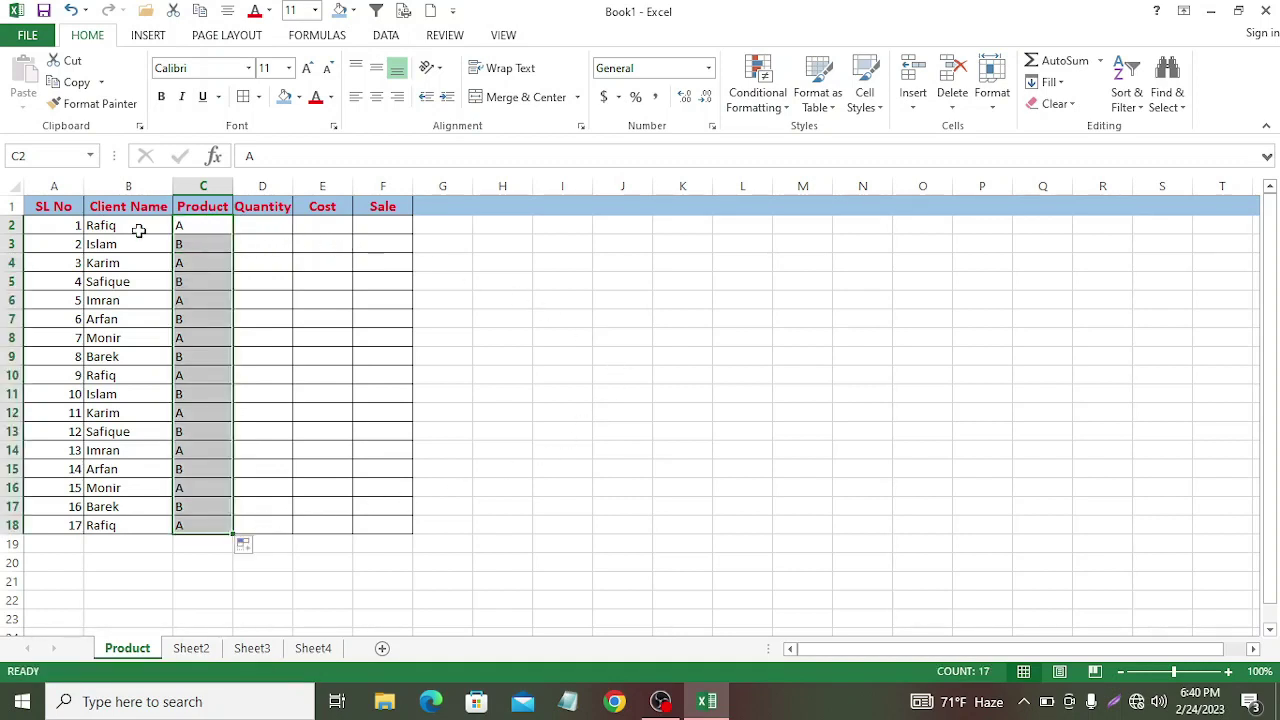
pyautogui.click(257, 223)
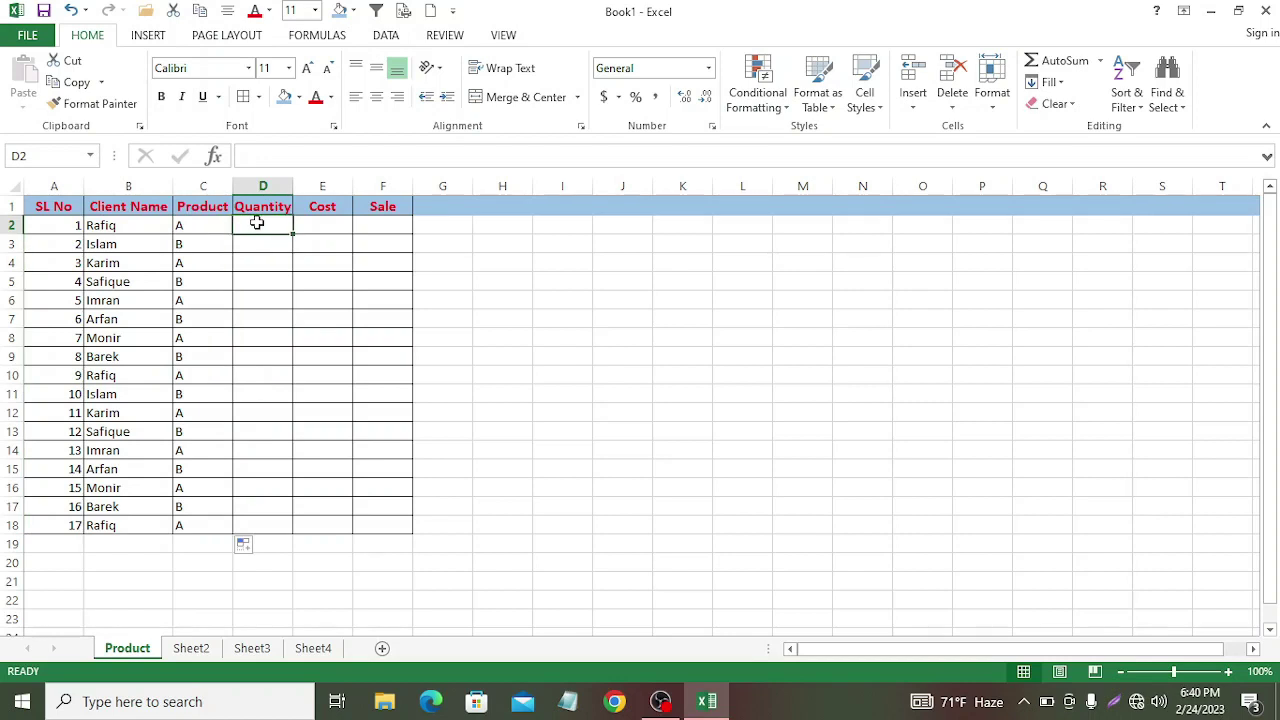
# Step: Enter quantities 20 and 40 in D2:D3 and extend the series to 340 in D18
pyautogui.write('20')
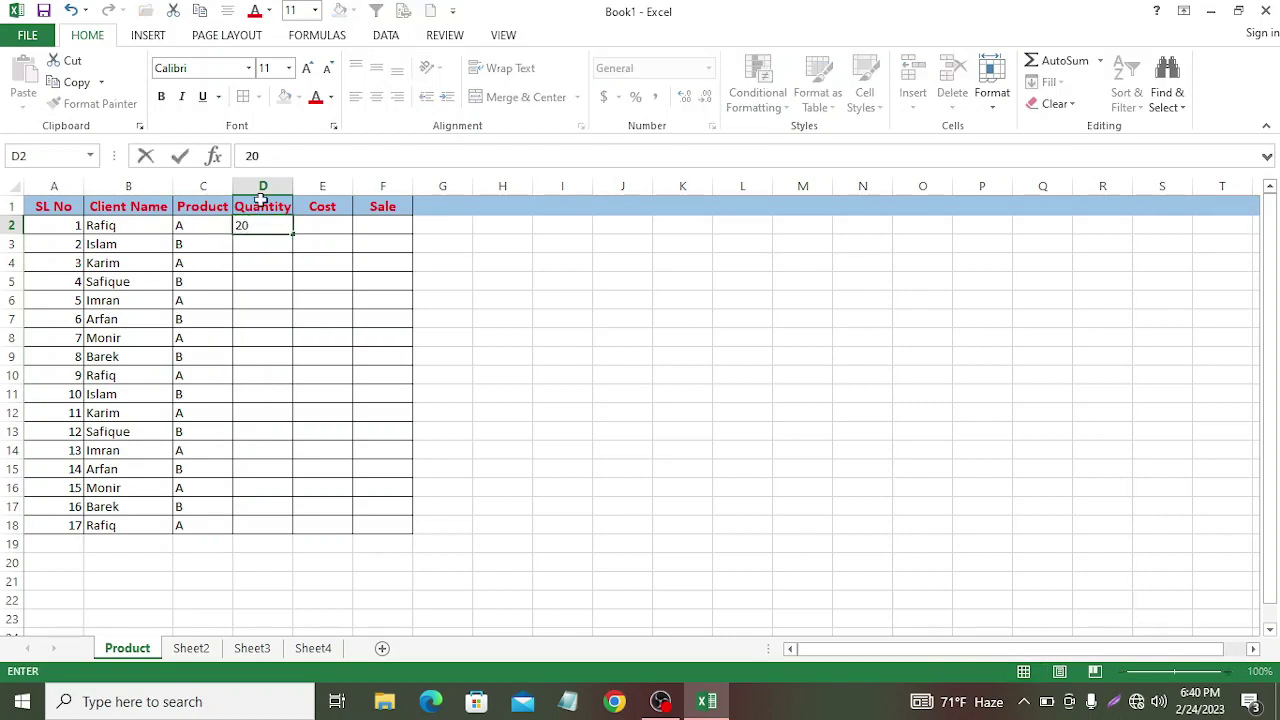
pyautogui.press('Return')
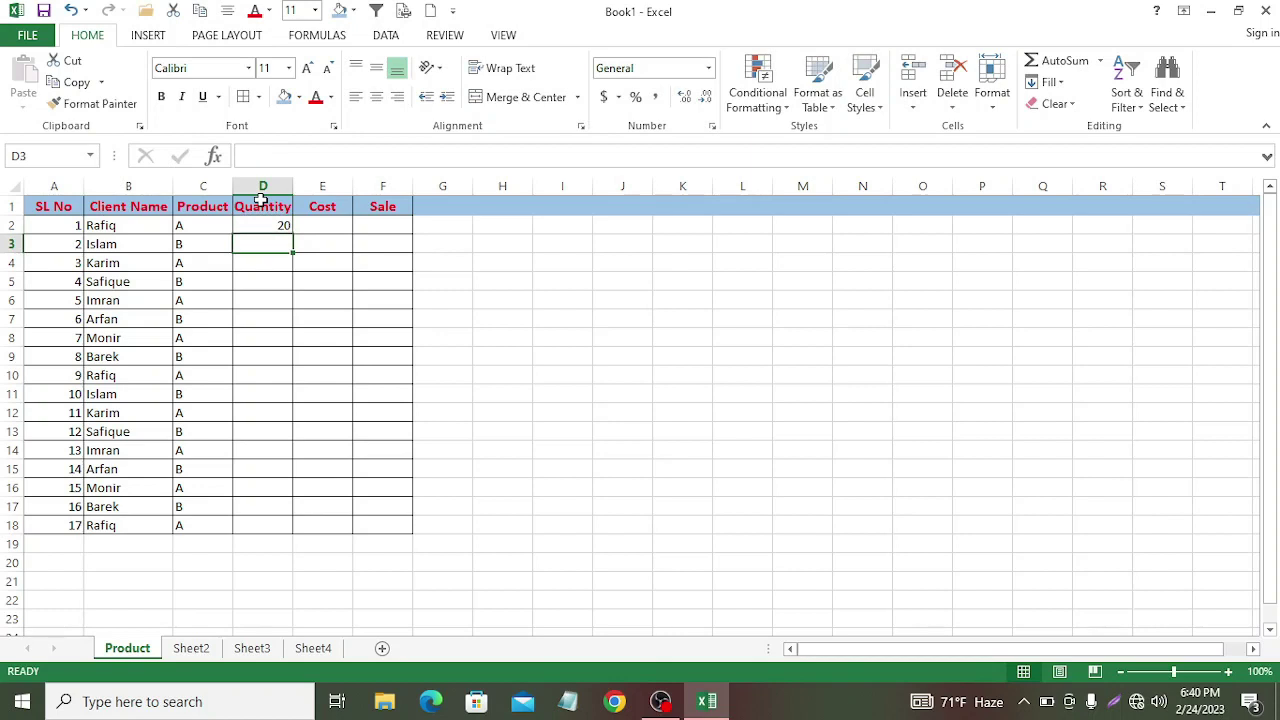
pyautogui.write('40')
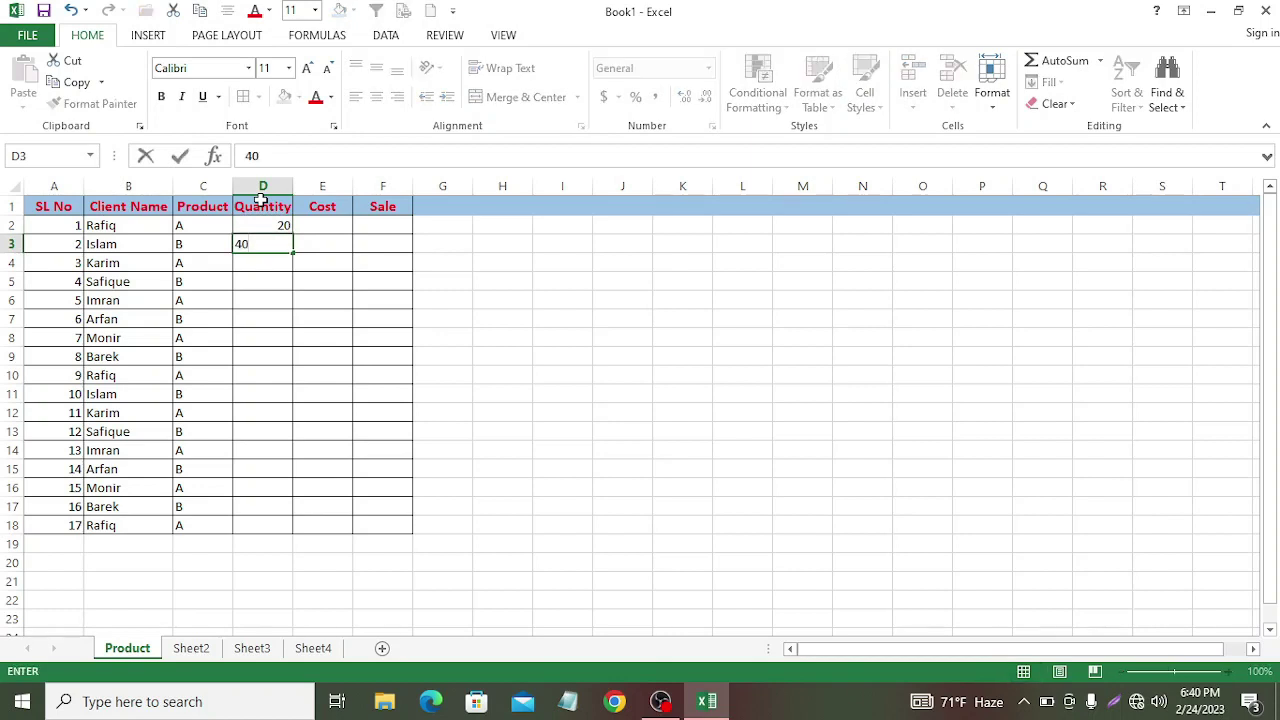
pyautogui.press('Return')
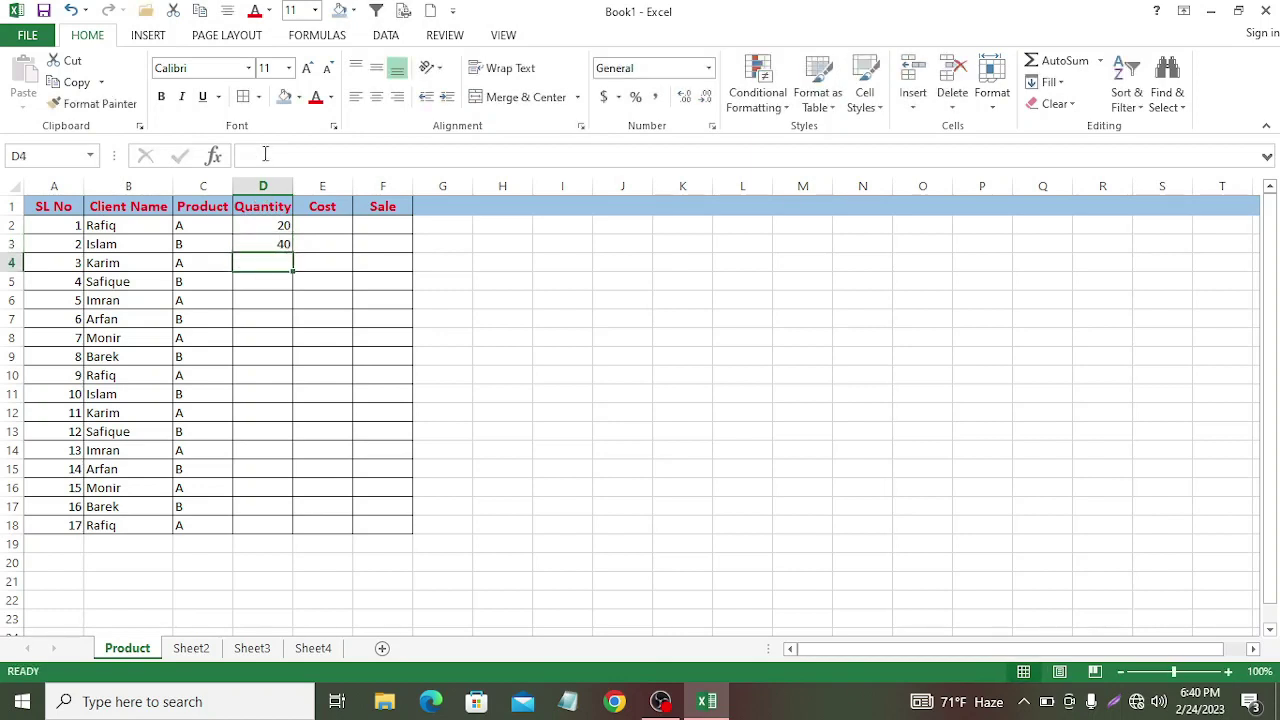
pyautogui.moveTo(238, 226); pyautogui.dragTo(326, 523)
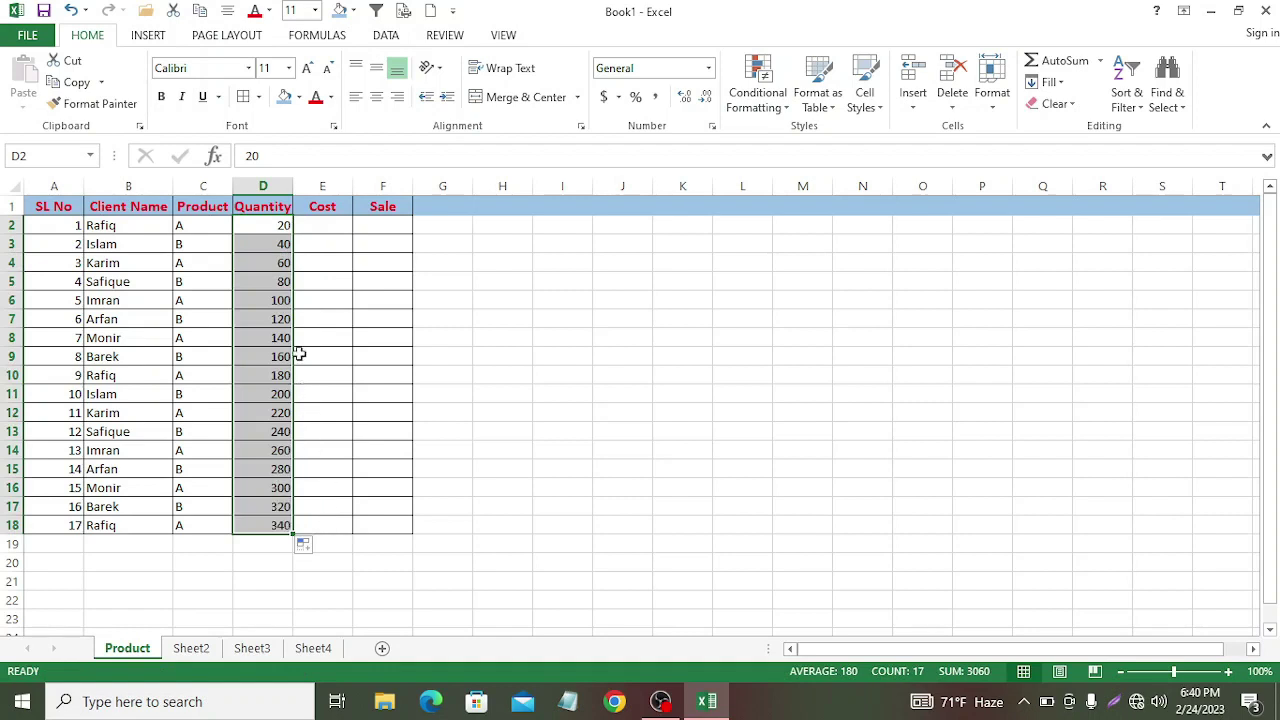
pyautogui.click(315, 223)
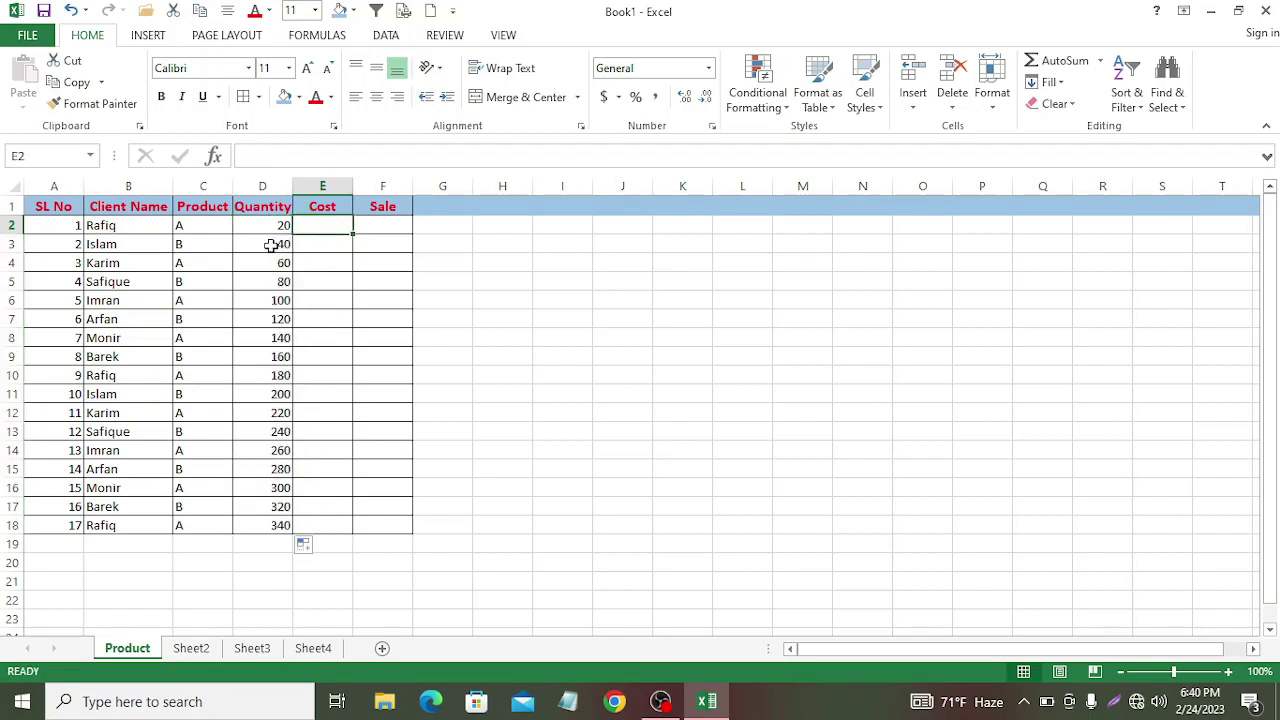
# Step: Fill every Cost cell from E2 to E18 with 1000
pyautogui.write('100')
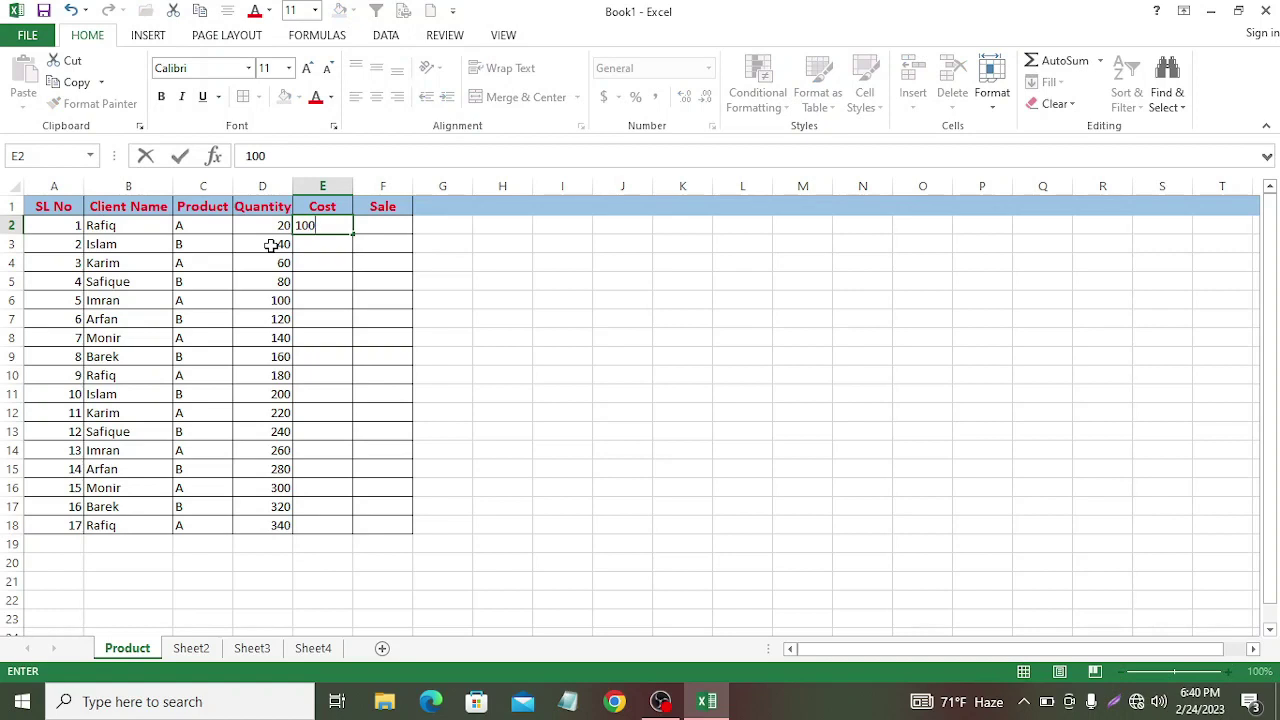
pyautogui.write('0')
pyautogui.moveTo(354, 237); pyautogui.dragTo(357, 537)
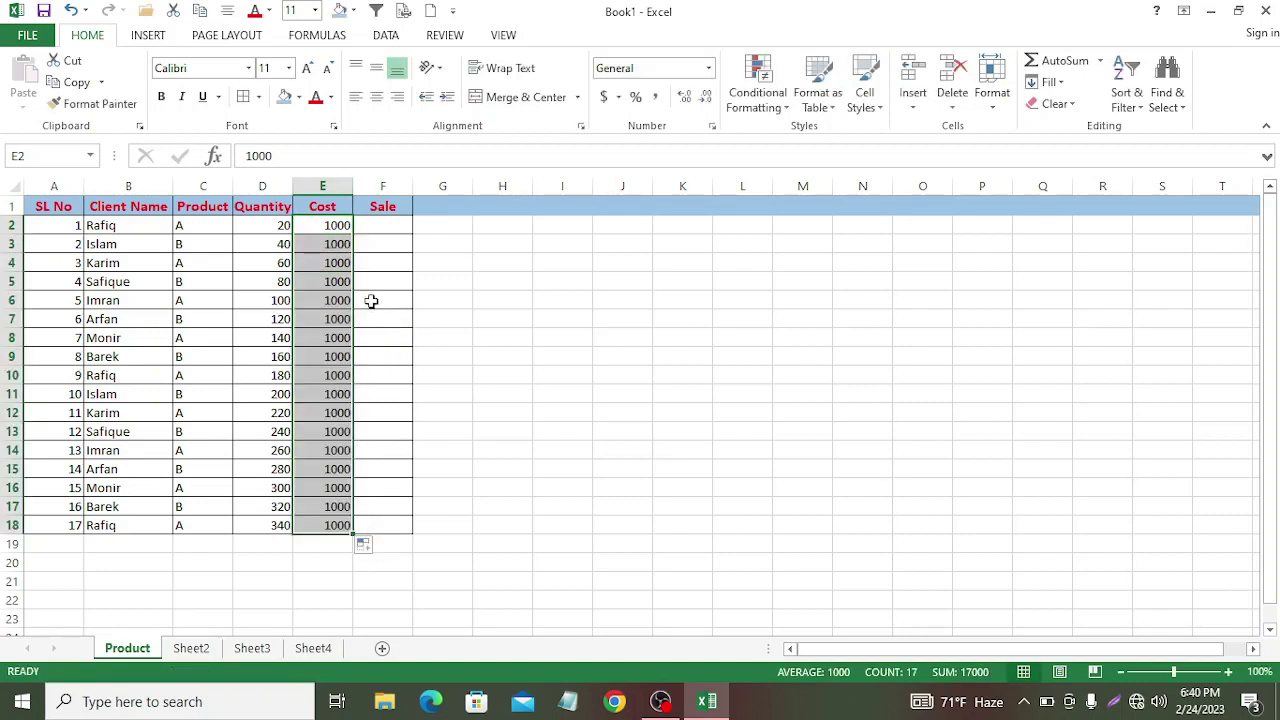
pyautogui.click(376, 222)
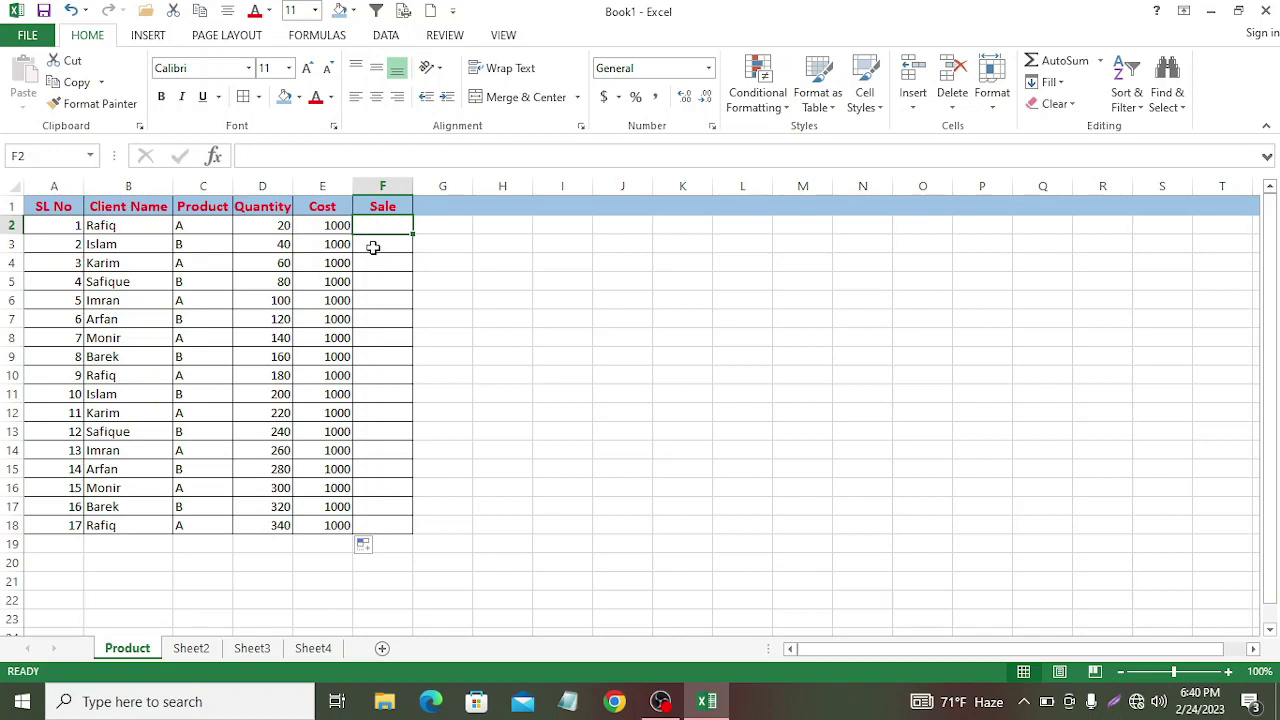
# Step: Enter Sale values 800, 600, 700 in F2:F4 and fill the pattern down to row 18
pyautogui.write('8')
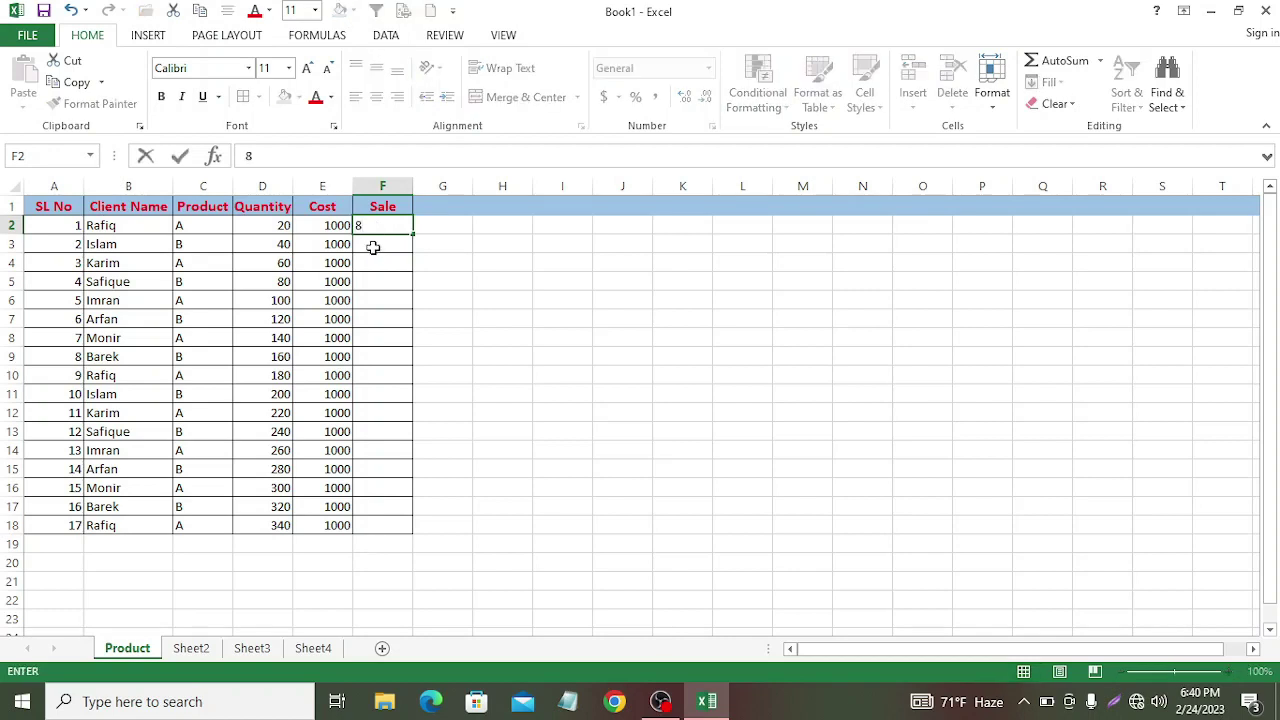
pyautogui.write('00')
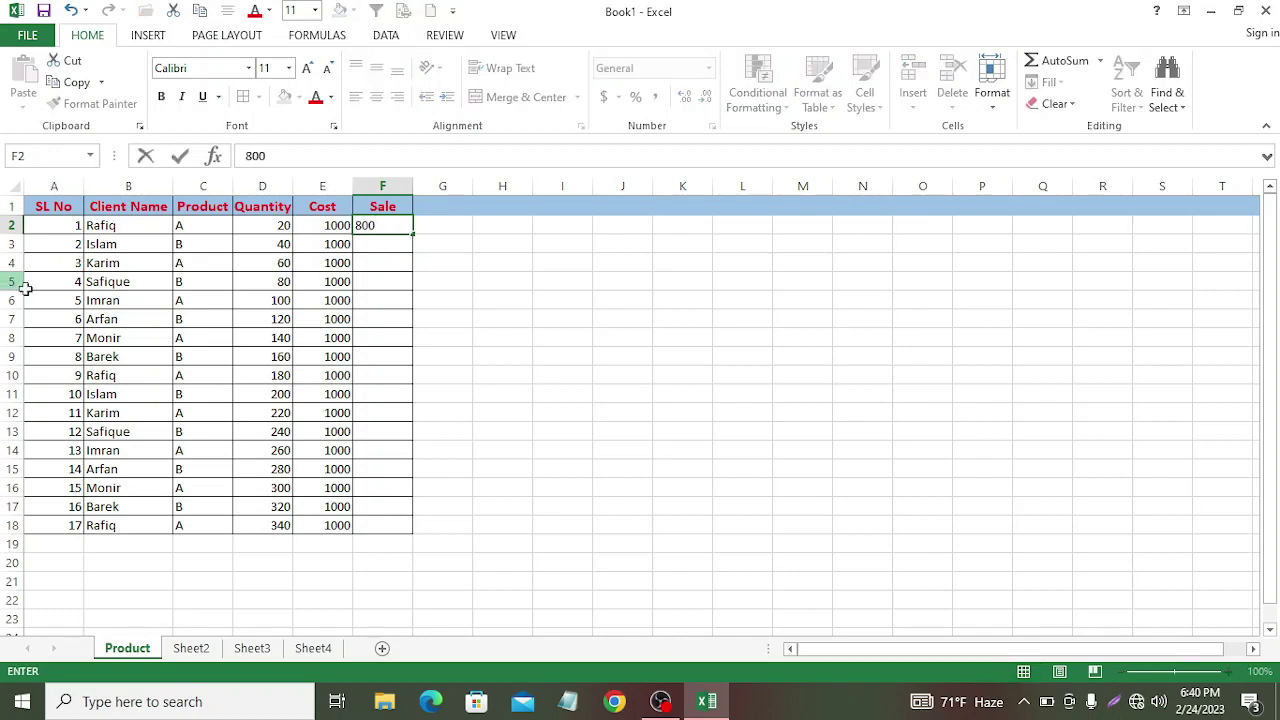
pyautogui.press('Return')
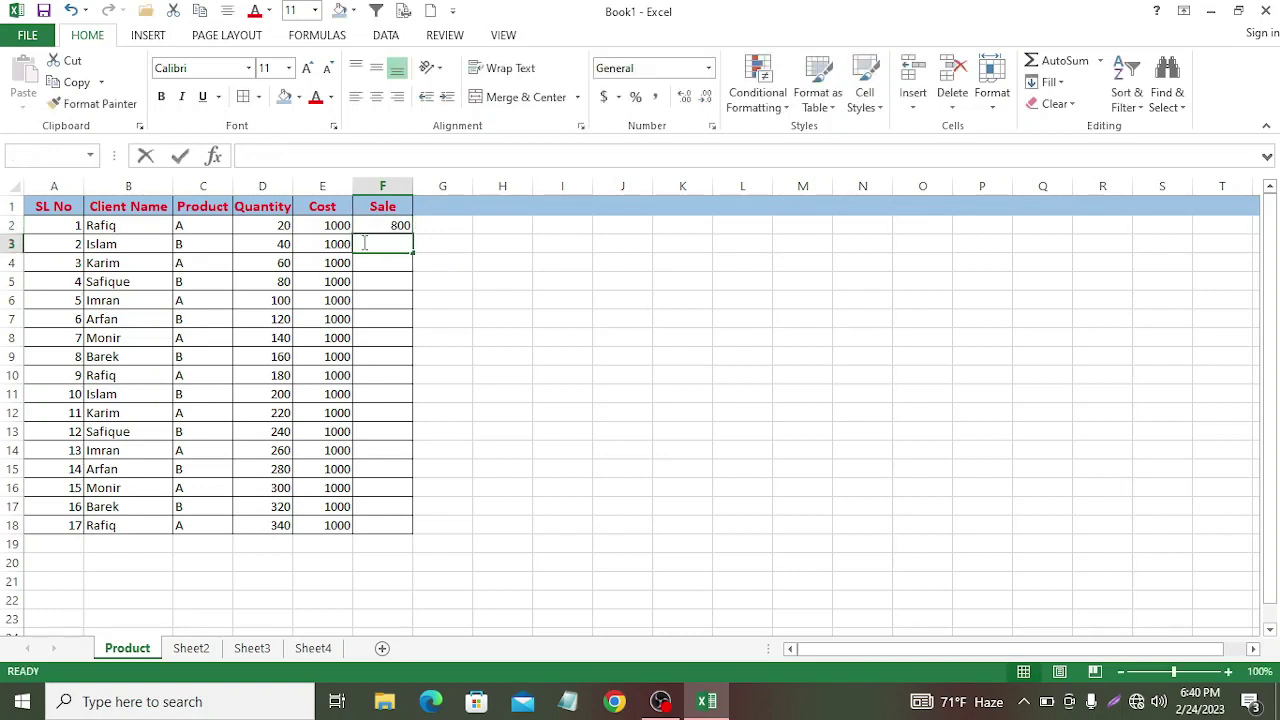
pyautogui.write('6')
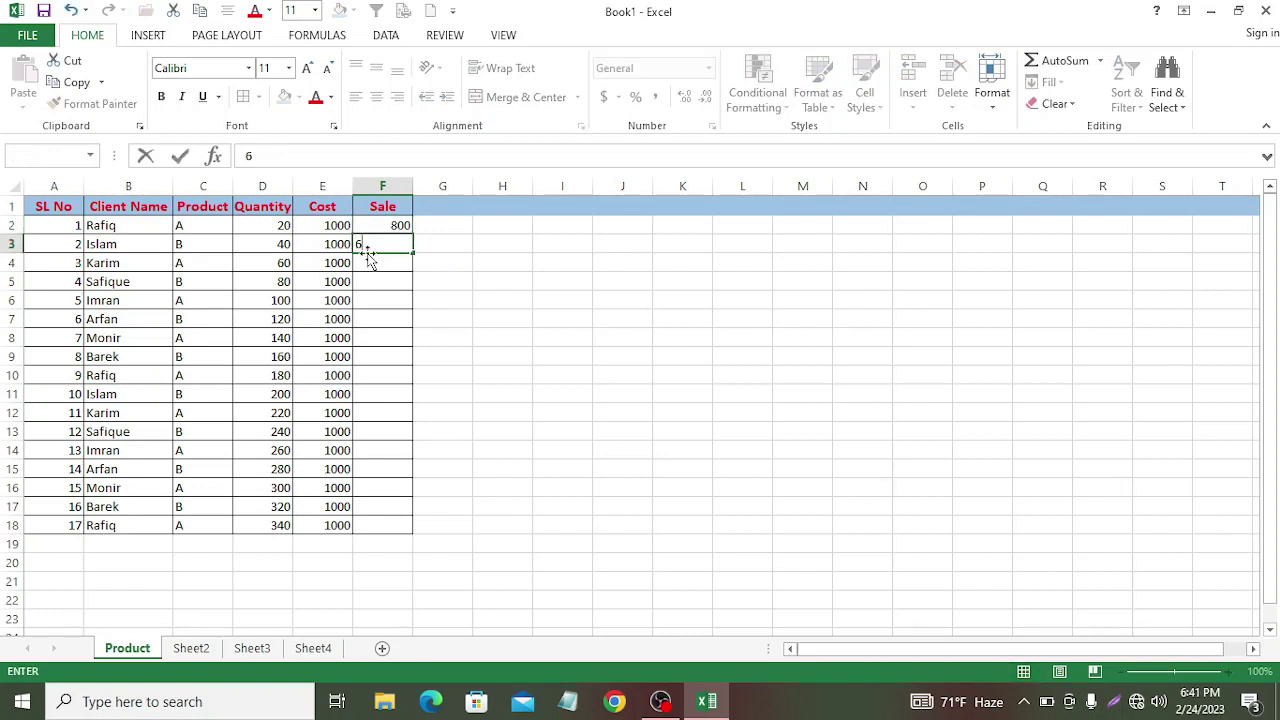
pyautogui.write('00')
pyautogui.press('Return')
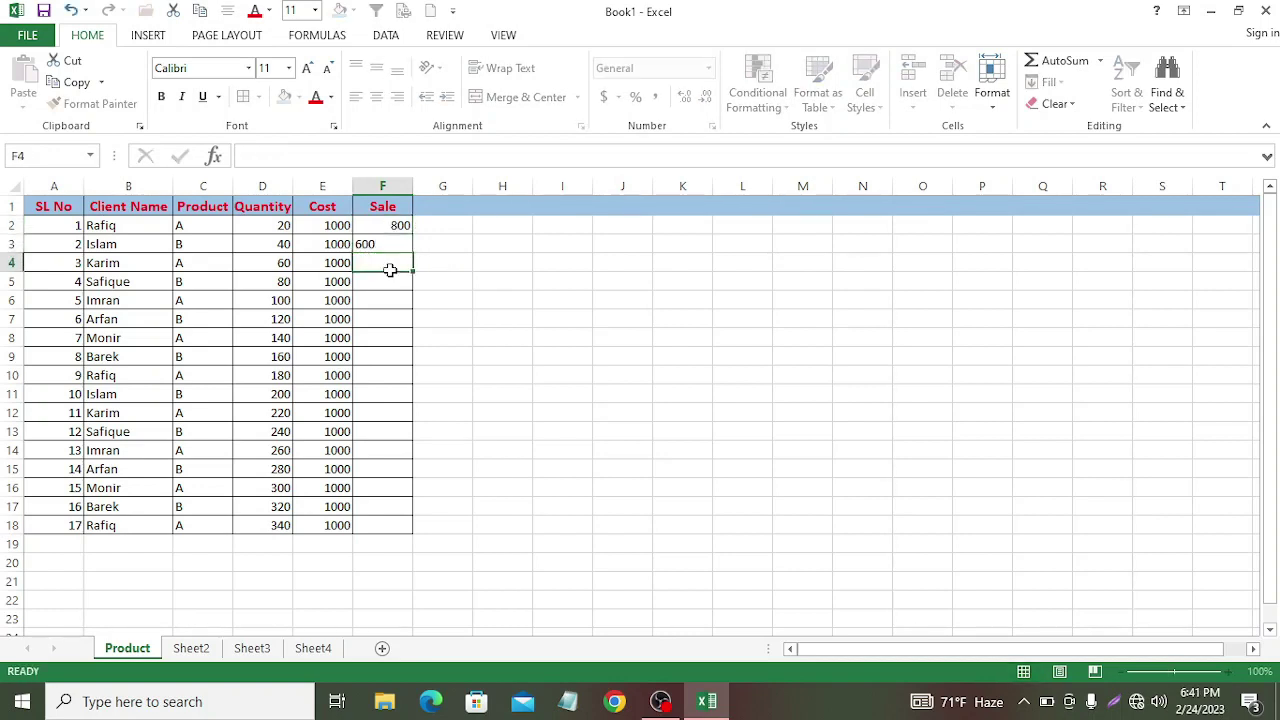
pyautogui.write('700')
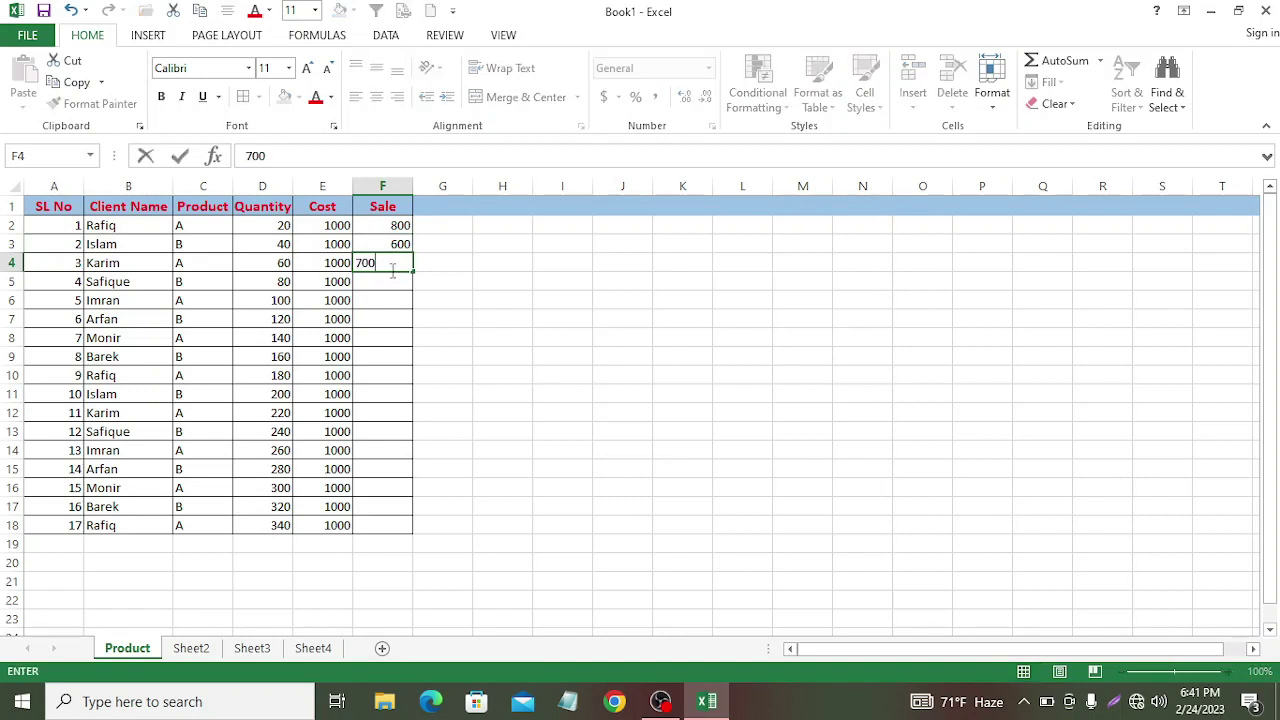
pyautogui.press('Return')
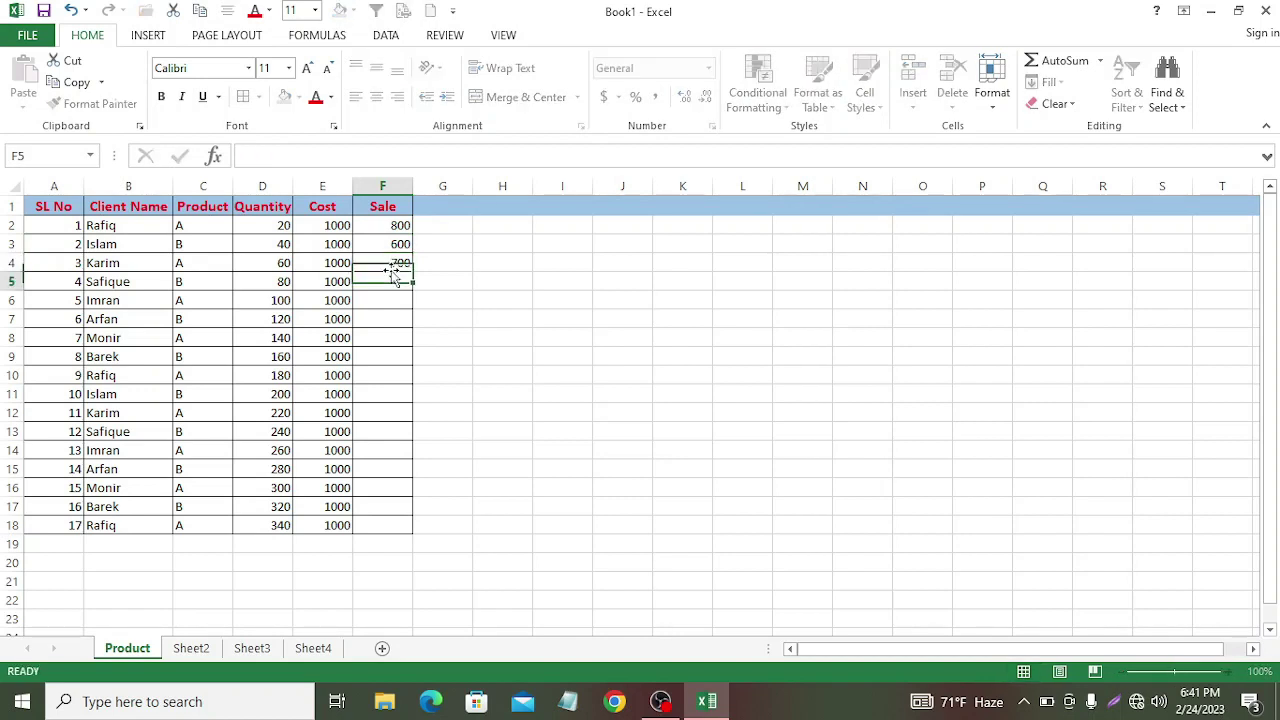
pyautogui.moveTo(369, 220); pyautogui.dragTo(400, 262)
pyautogui.moveTo(412, 271); pyautogui.dragTo(480, 533)
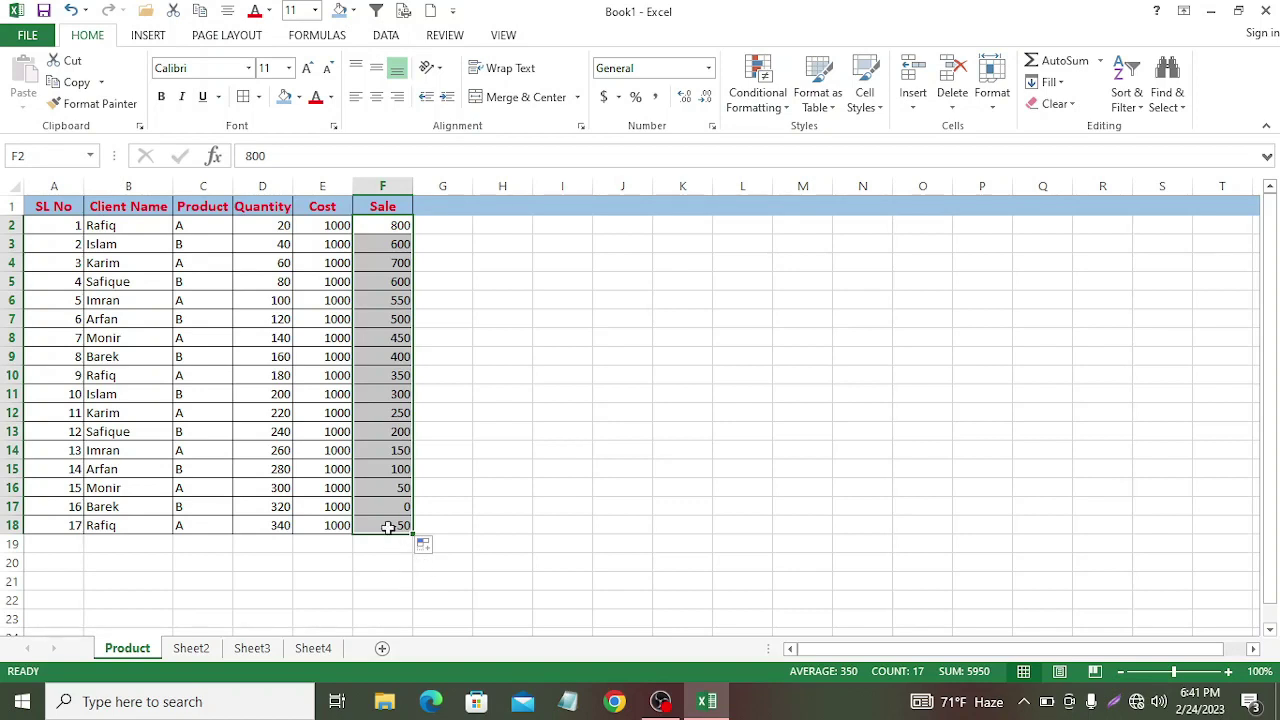
# Step: Replace the last two Sale values, 0 and -50, with 50
pyautogui.click(455, 506)
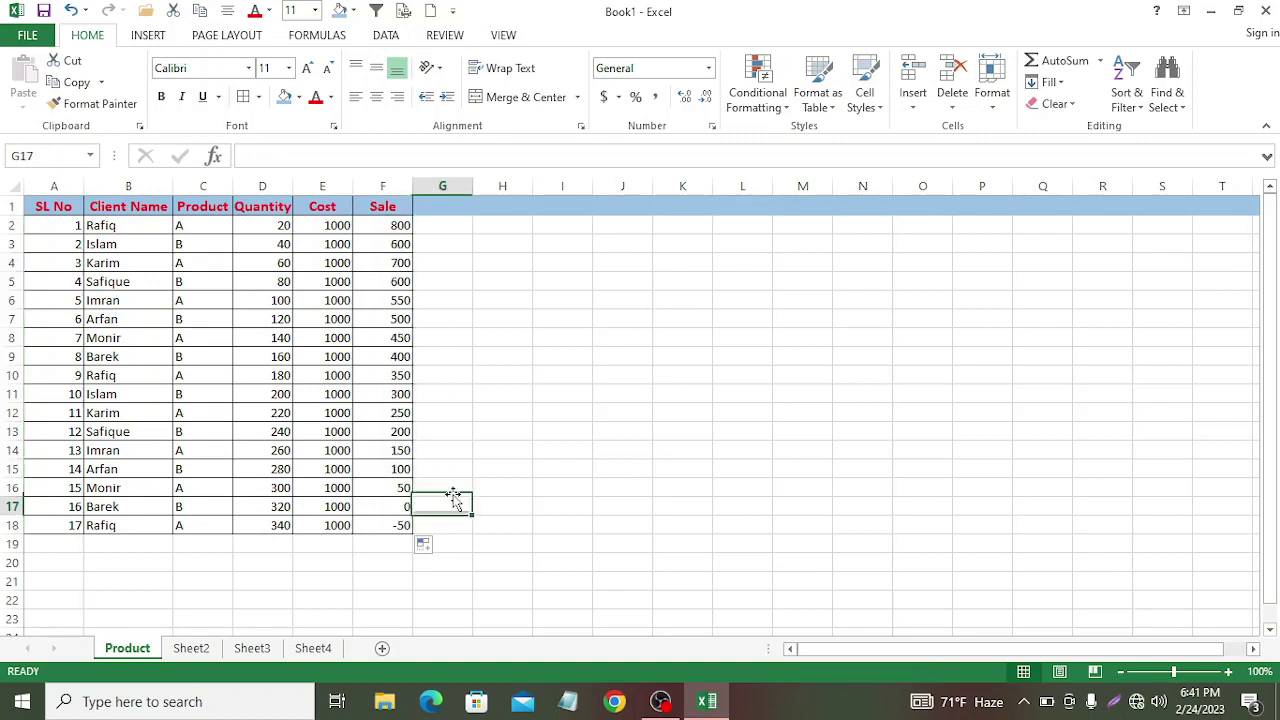
pyautogui.moveTo(390, 505); pyautogui.dragTo(414, 528)
pyautogui.click(395, 481)
pyautogui.click(446, 527)
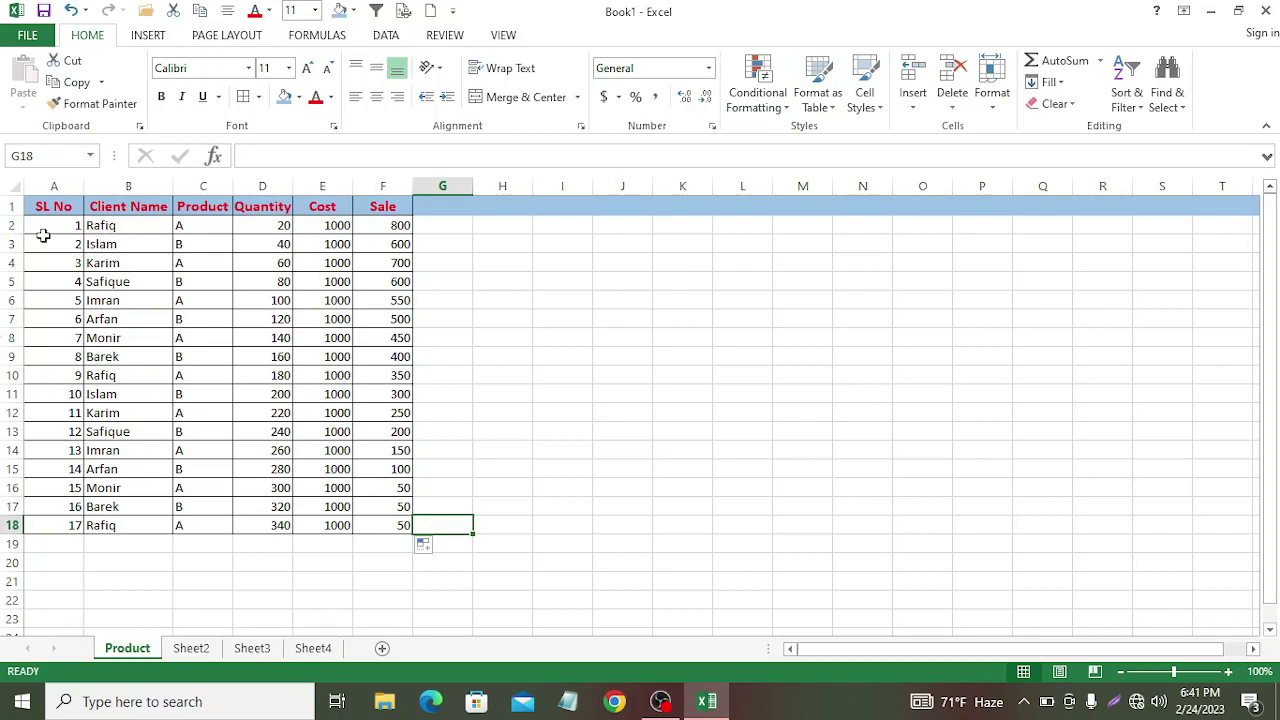
# Step: Centre-align all the data rows in A2:F18
pyautogui.click(45, 227)
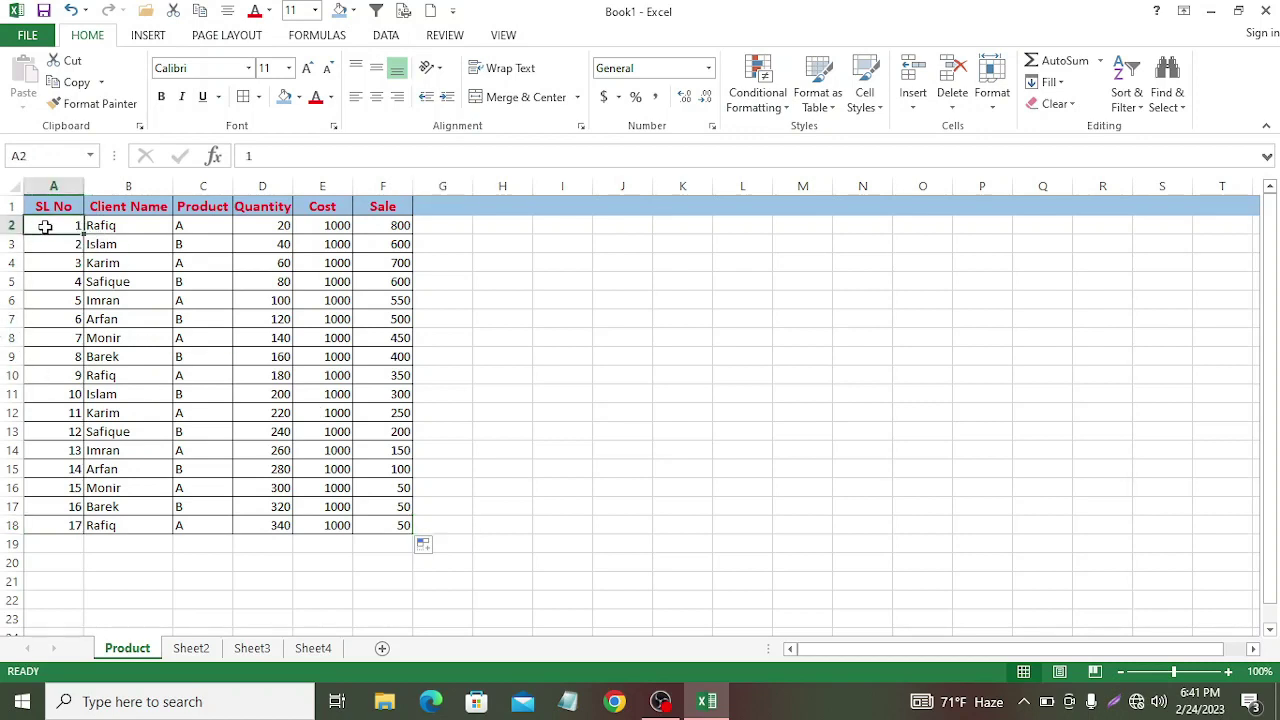
pyautogui.moveTo(53, 227); pyautogui.dragTo(397, 531)
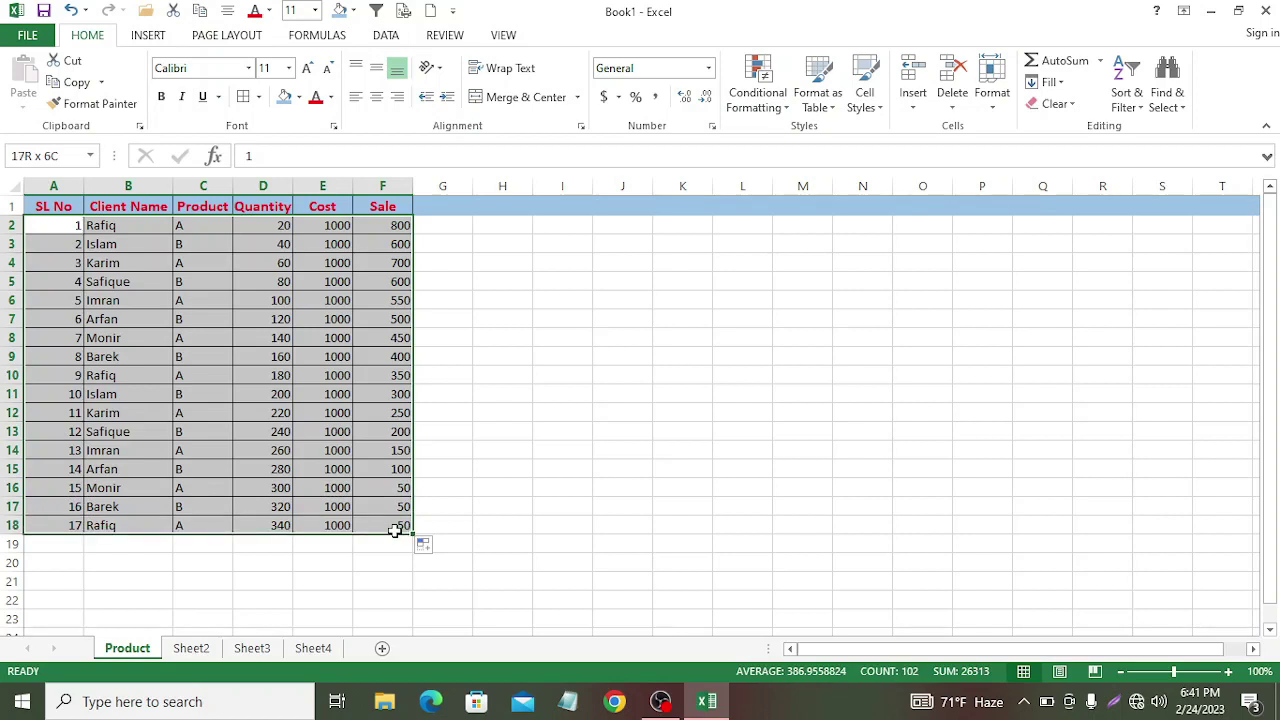
pyautogui.click(377, 99)
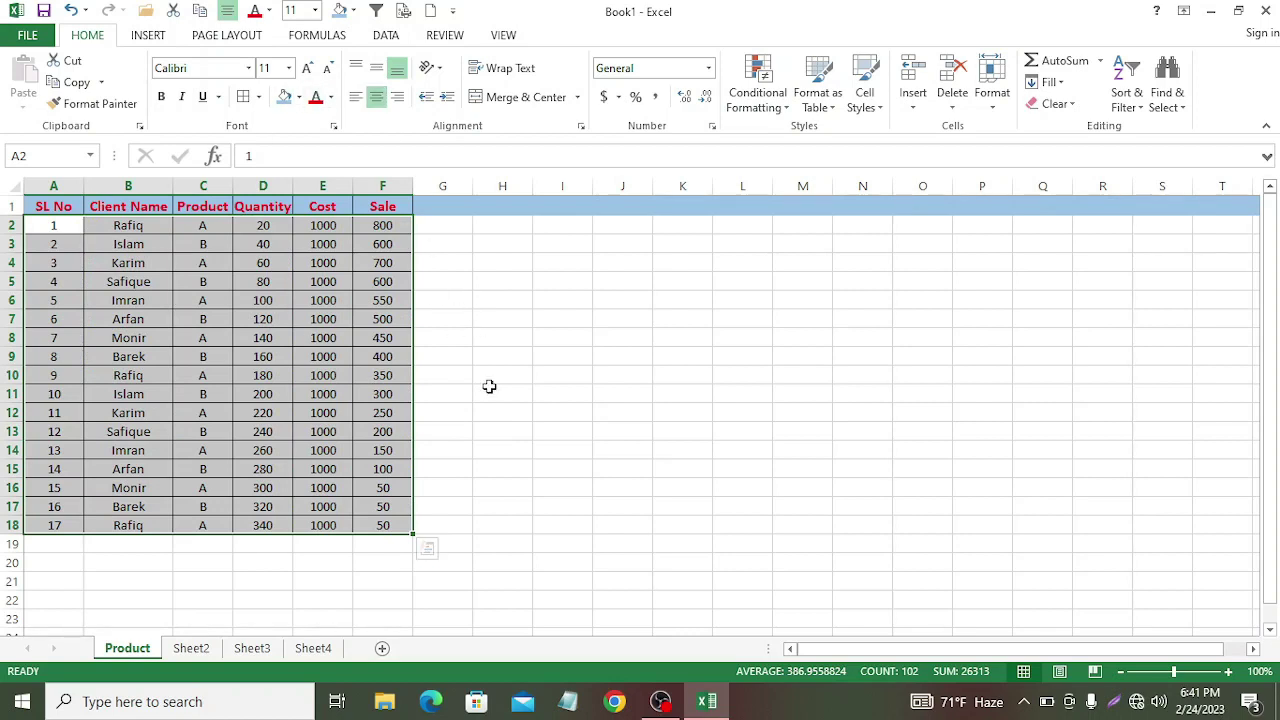
pyautogui.click(490, 431)
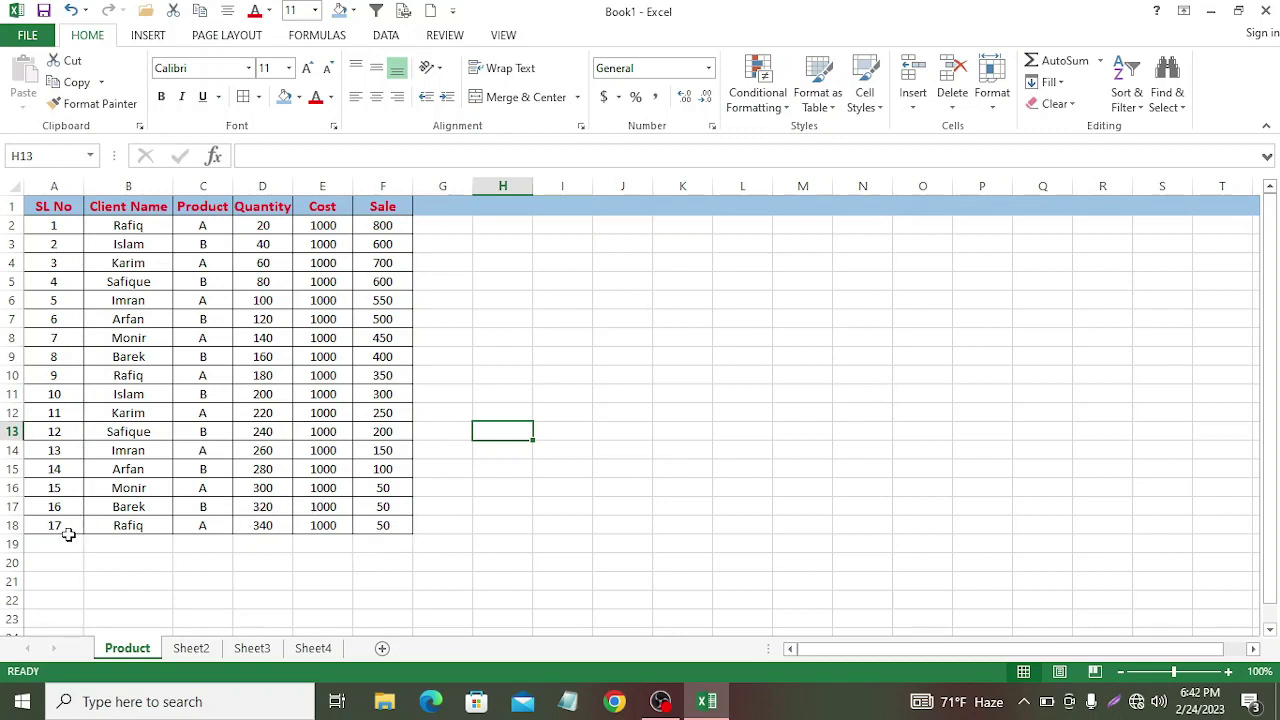
# Step: Adjust the sheet view and select the Cost values in E2:E18
pyautogui.moveTo(38, 540); pyautogui.dragTo(370, 526)
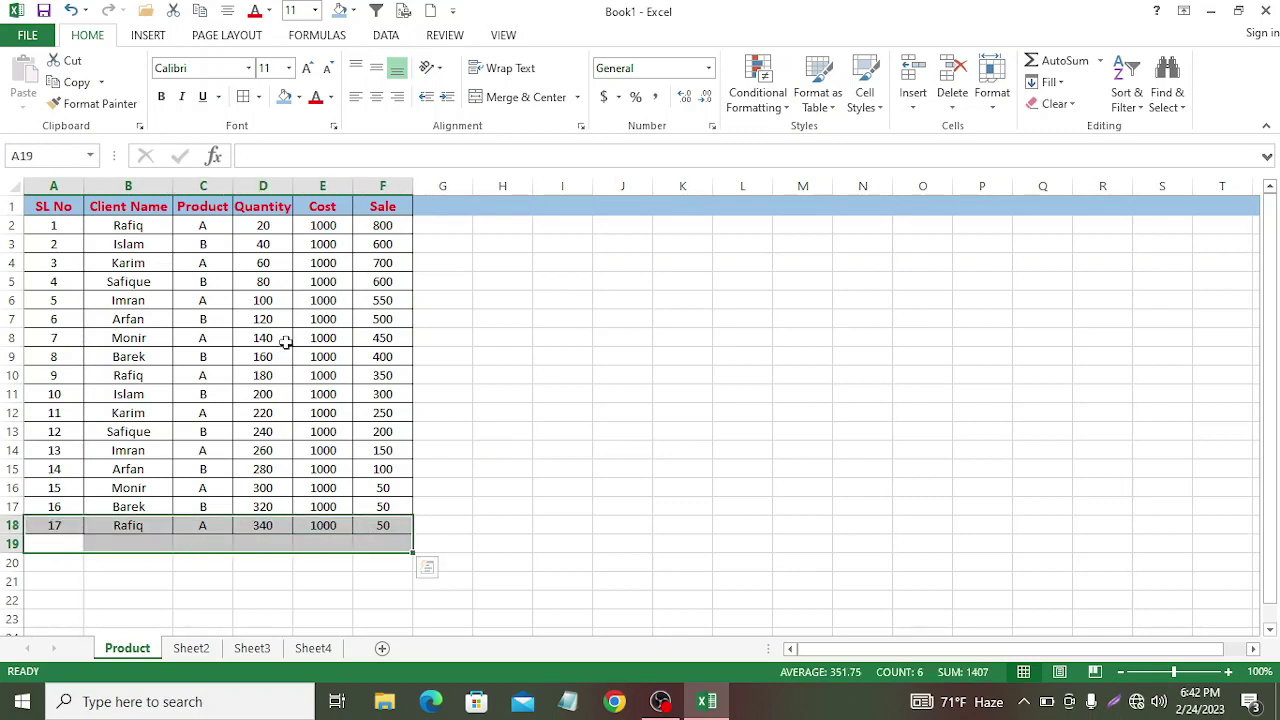
pyautogui.moveTo(562, 431); pyautogui.dragTo(117, 550)
pyautogui.moveTo(842, 230); pyautogui.dragTo(802, 318)
pyautogui.moveTo(705, 383); pyautogui.dragTo(700, 395)
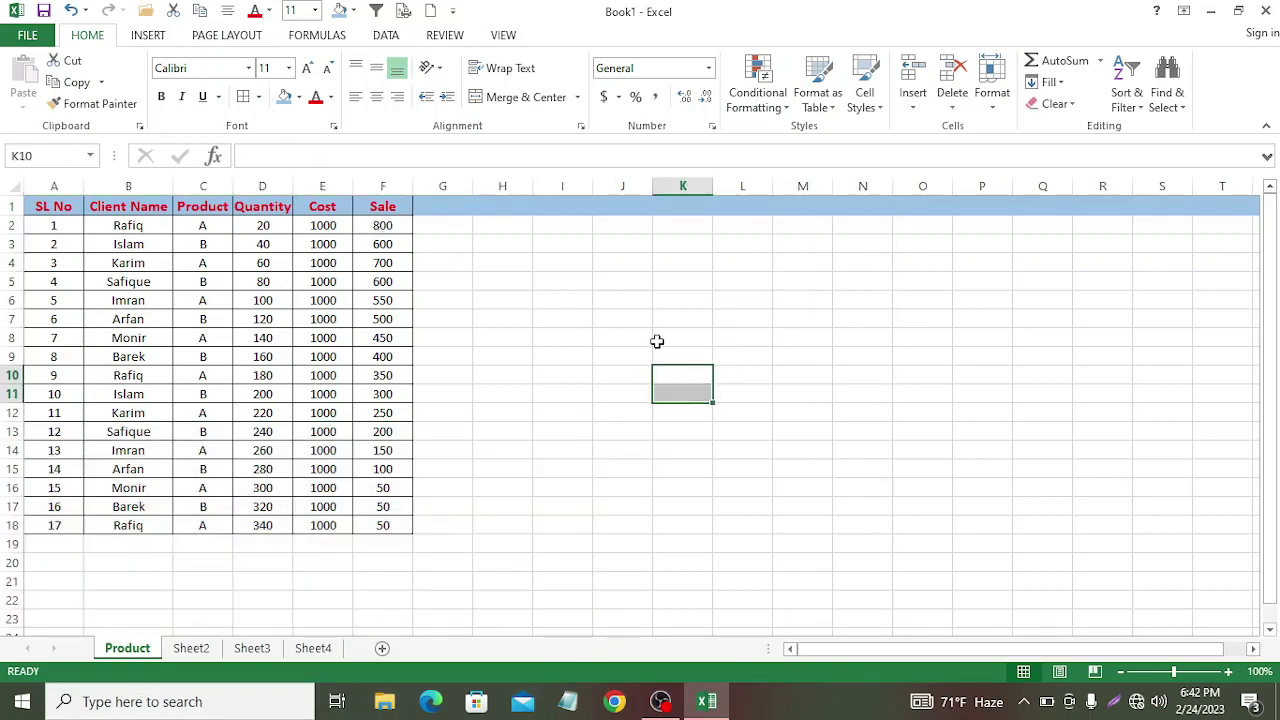
pyautogui.moveTo(657, 341); pyautogui.dragTo(620, 340)
pyautogui.moveTo(307, 223); pyautogui.dragTo(335, 528)
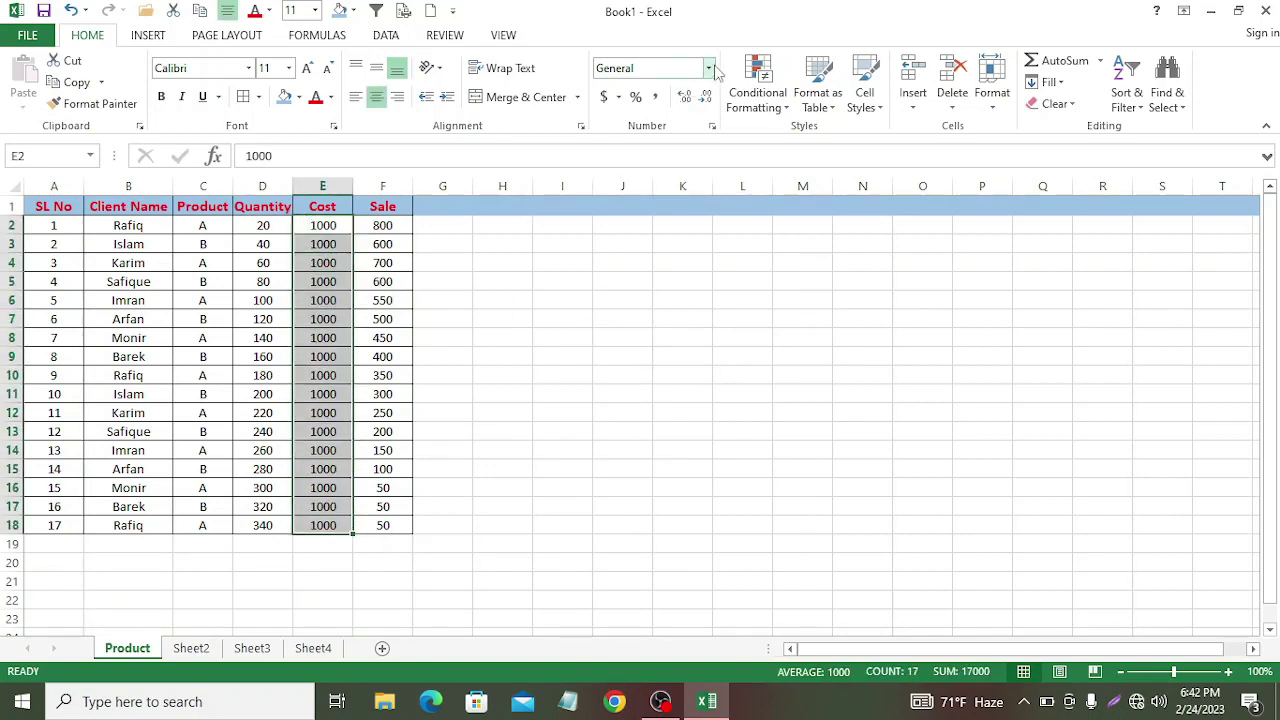
# Step: AutoSum the Cost and Sale columns, giving 17000 and 6100 in row 19
pyautogui.click(1045, 63)
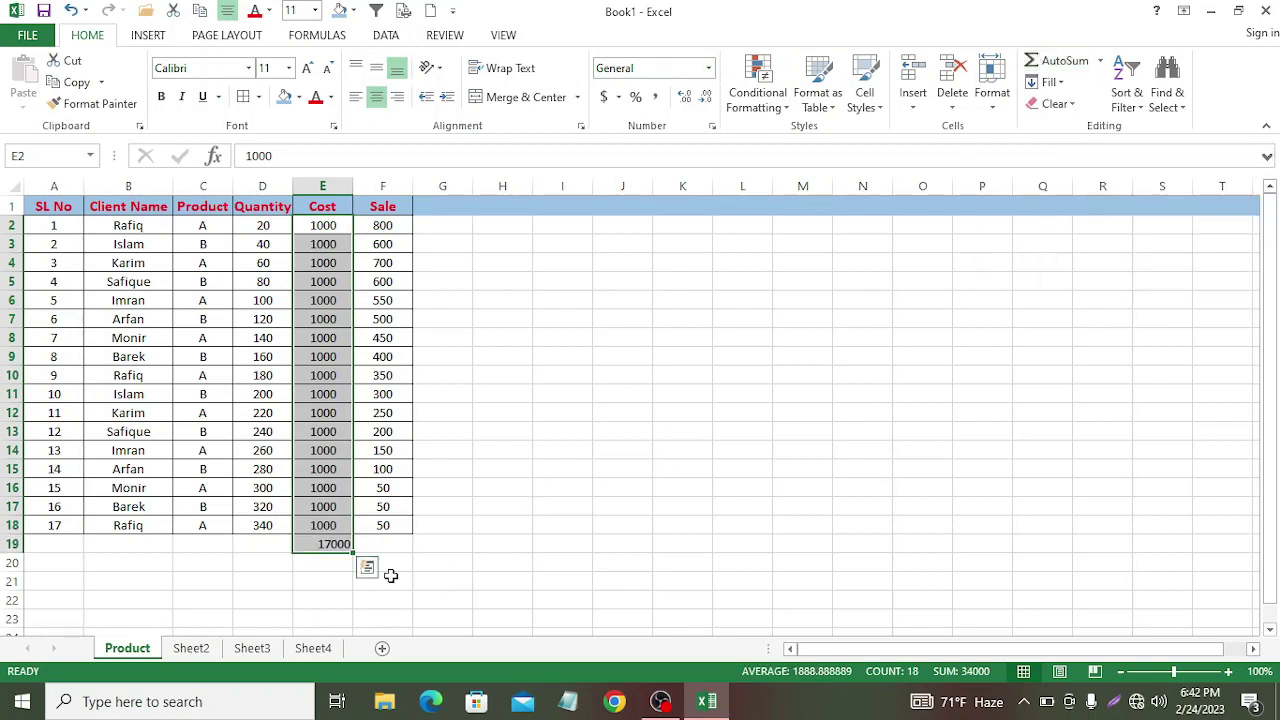
pyautogui.click(332, 543)
pyautogui.click(481, 506)
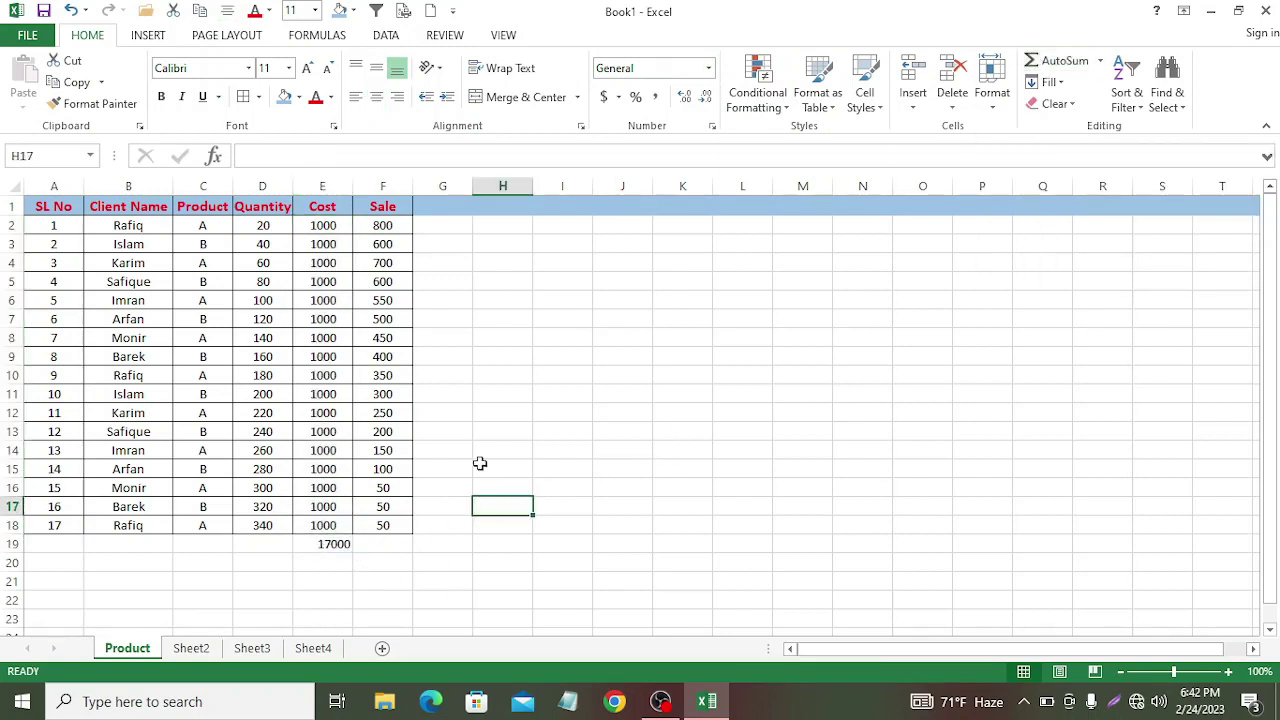
pyautogui.moveTo(363, 225); pyautogui.dragTo(404, 523)
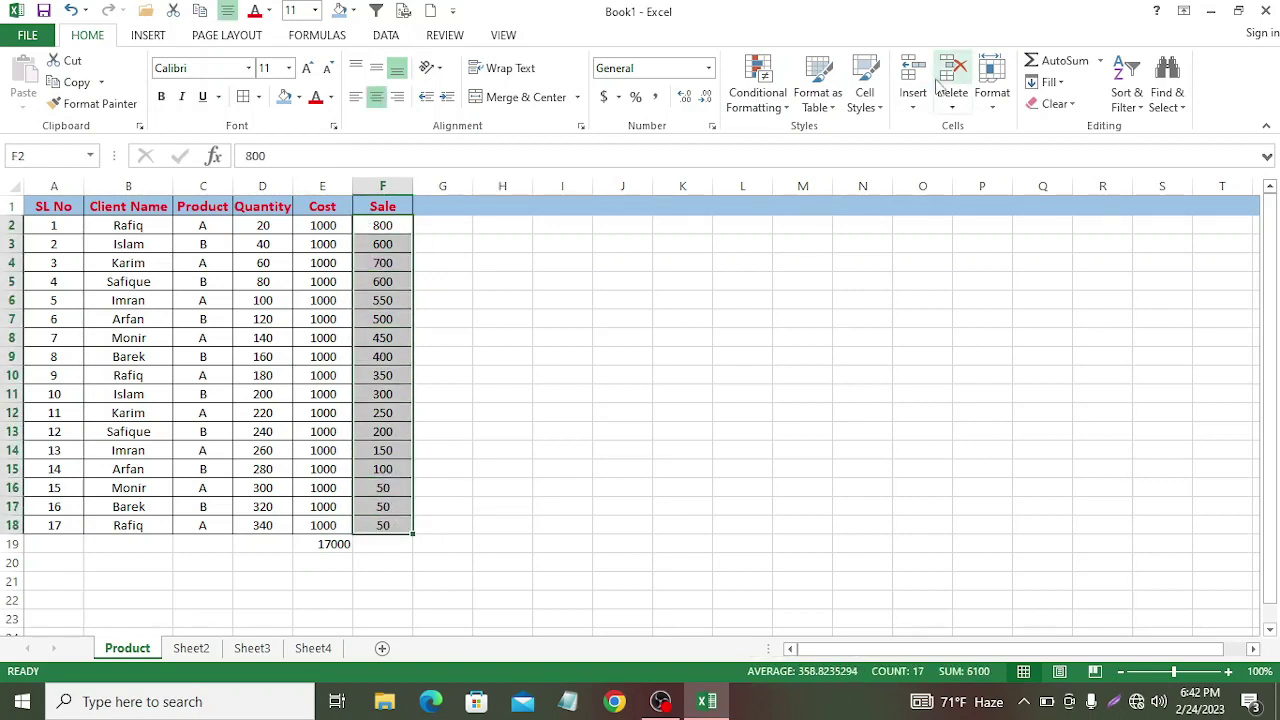
pyautogui.click(1078, 61)
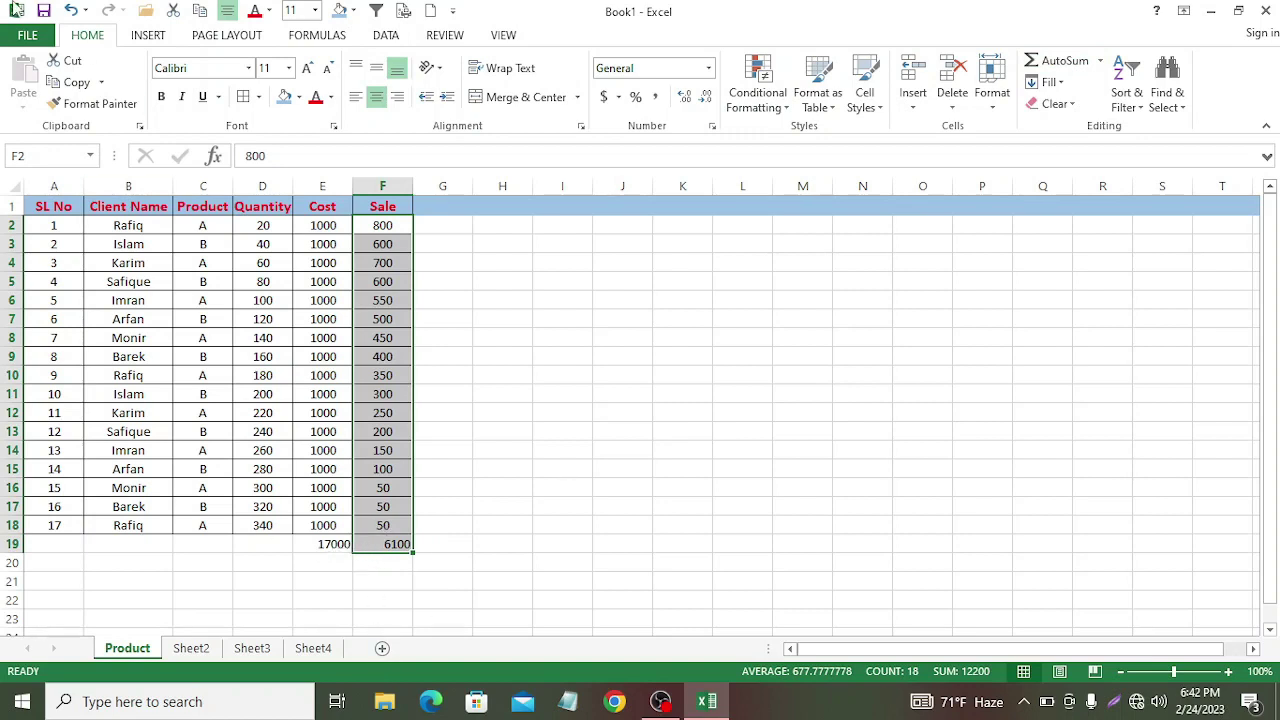
pyautogui.click(480, 409)
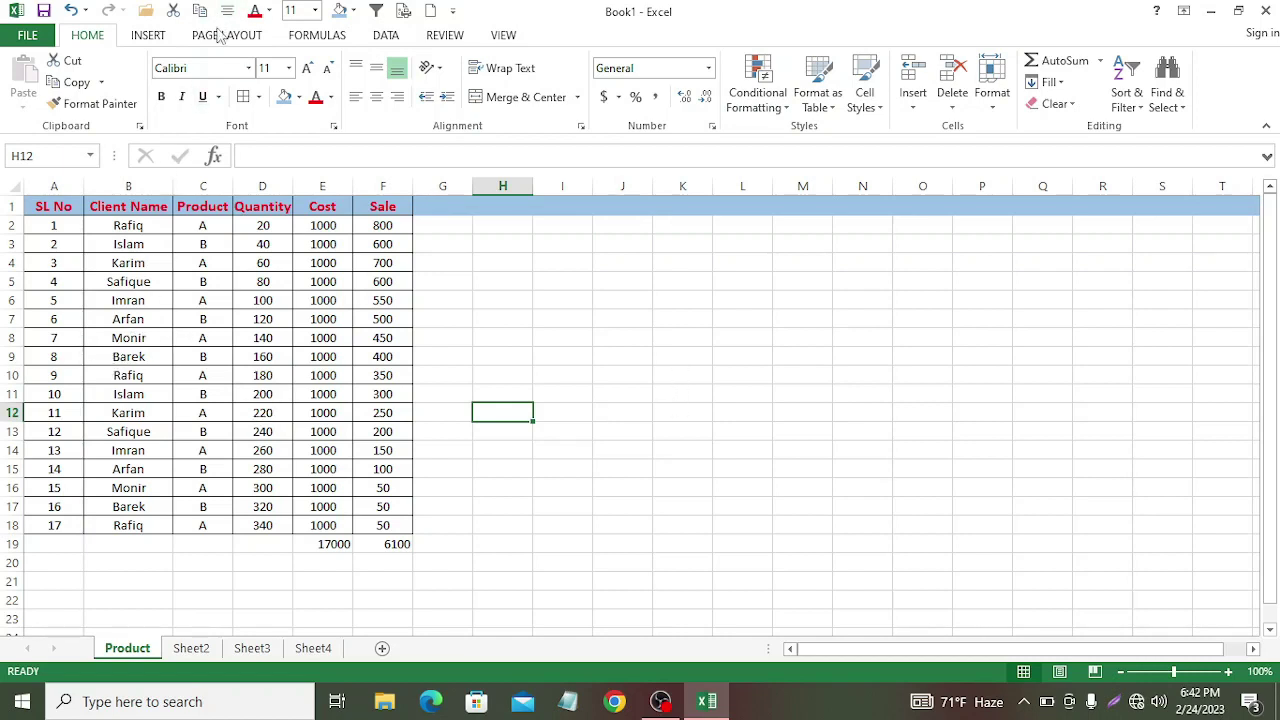
# Step: Select the full table A1:F19 as chart data after Recommended Charts asks for a selection
pyautogui.click(148, 38)
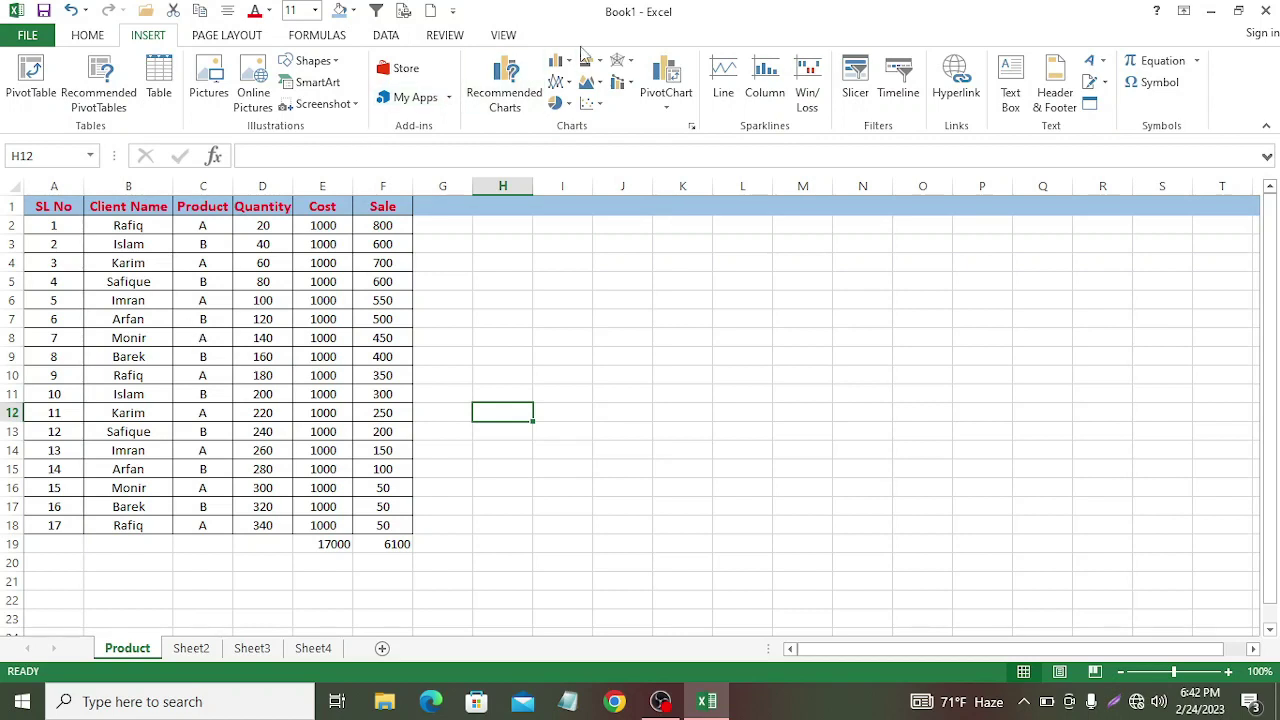
pyautogui.click(512, 106)
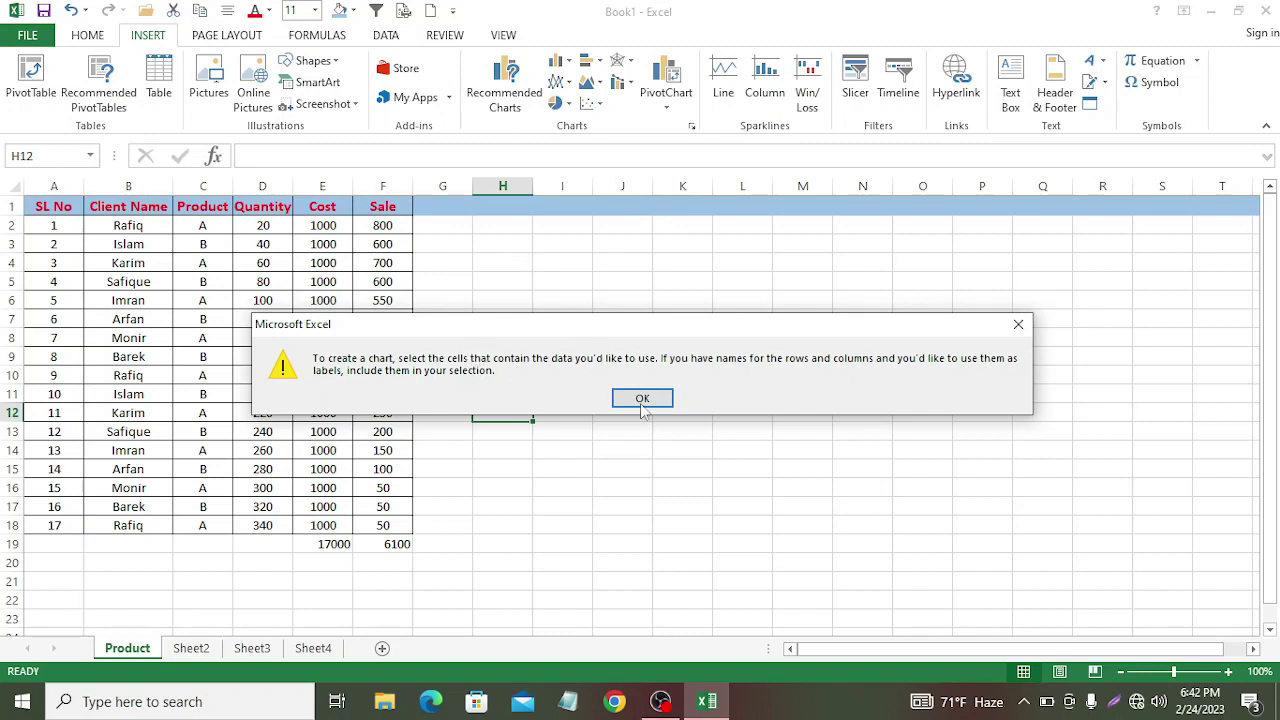
pyautogui.click(1017, 325)
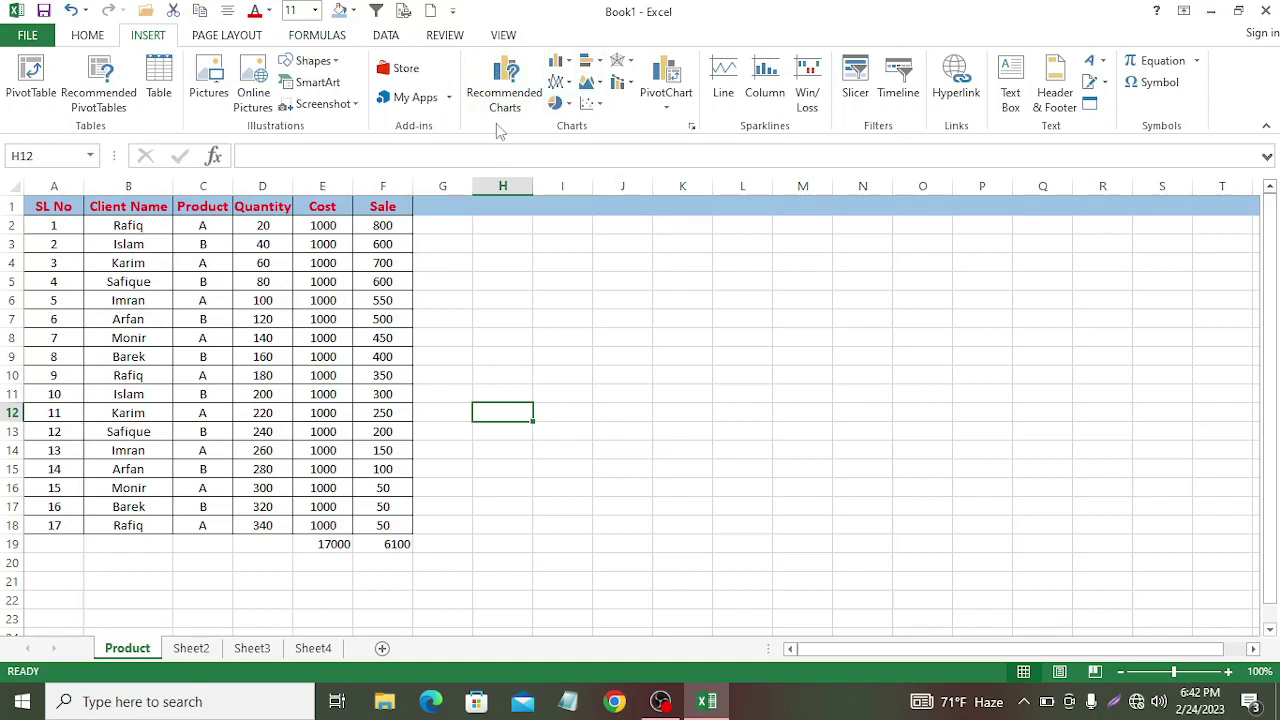
pyautogui.click(504, 90)
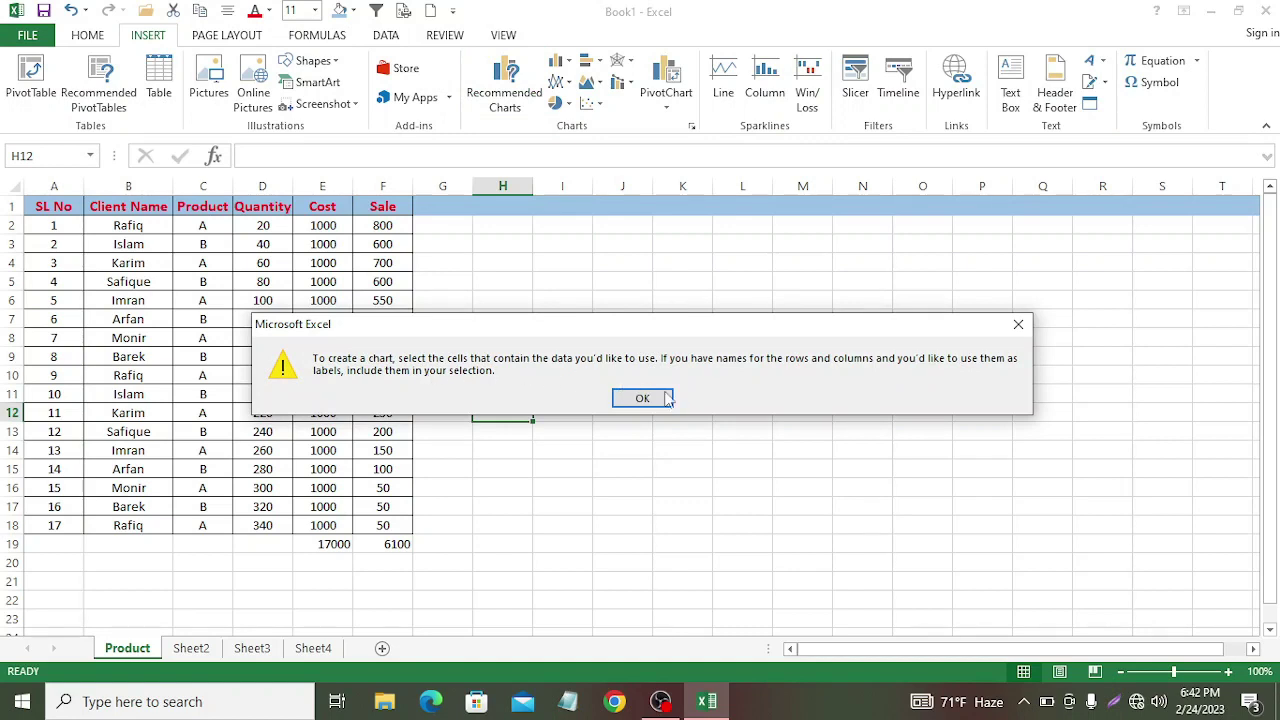
pyautogui.click(1018, 324)
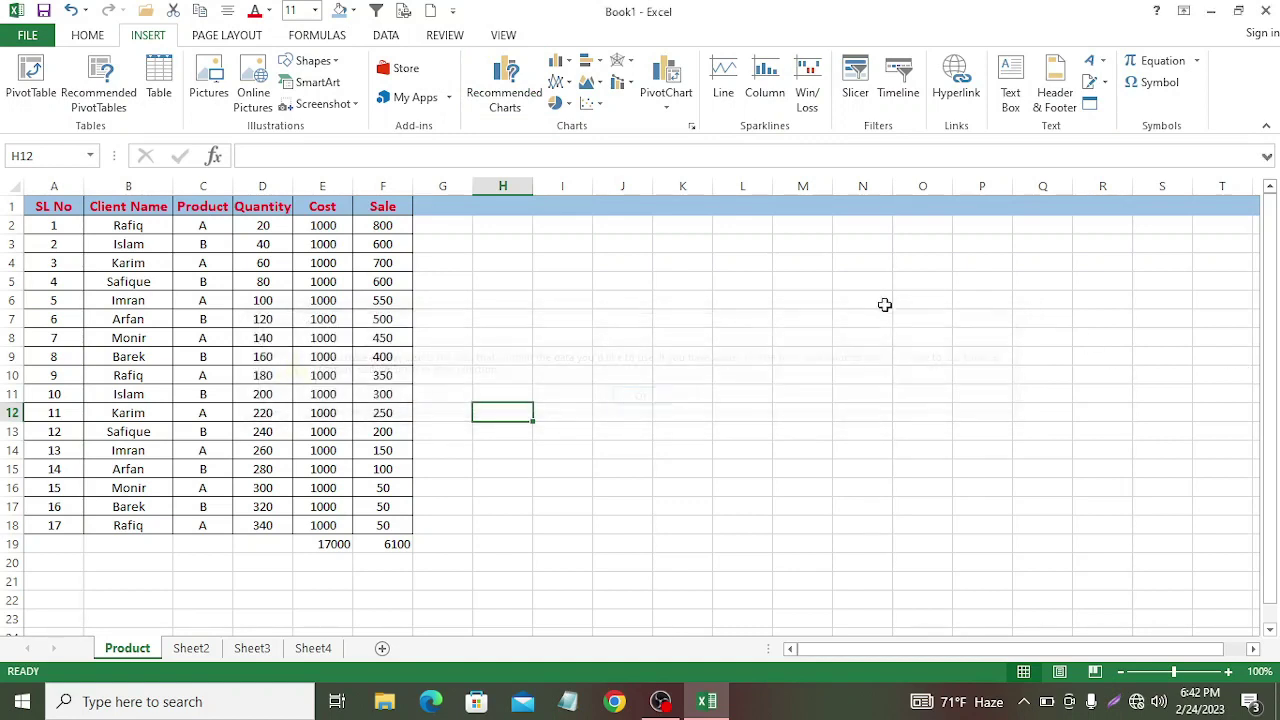
pyautogui.moveTo(35, 207); pyautogui.dragTo(403, 540)
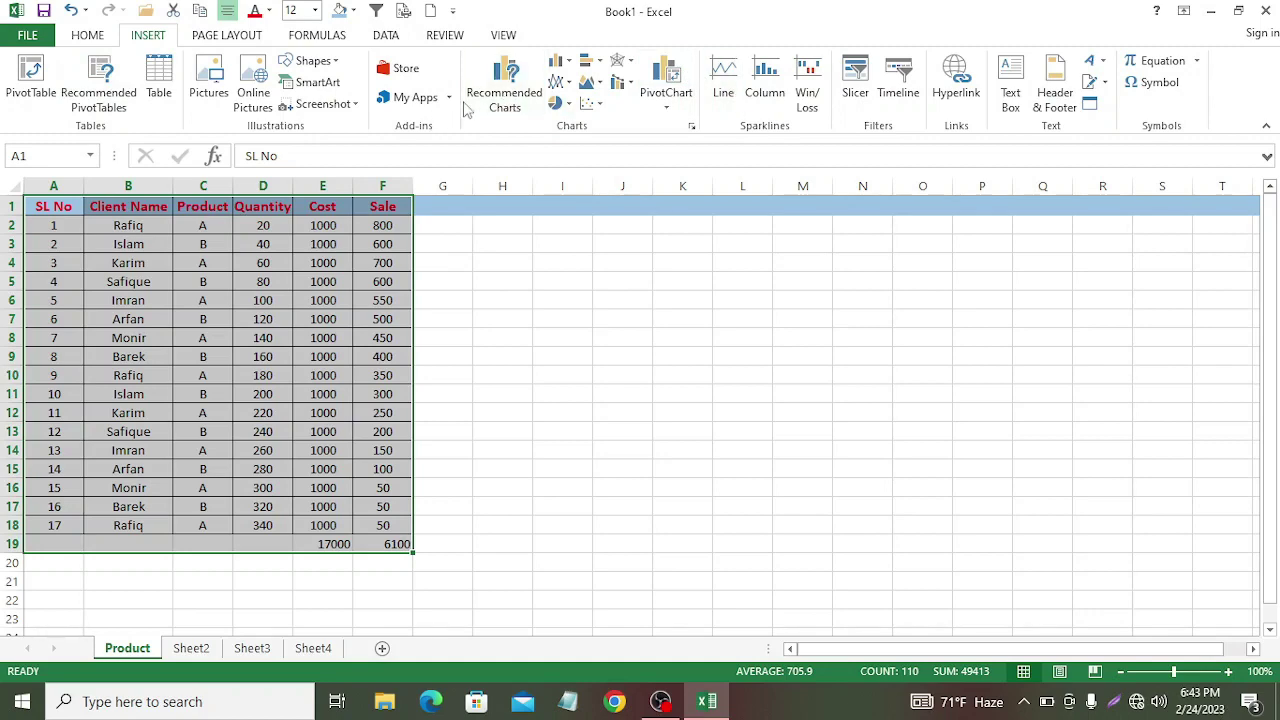
# Step: Insert the recommended 'Sum of Sale by Client Name' clustered column pivot chart on a new sheet
pyautogui.click(508, 88)
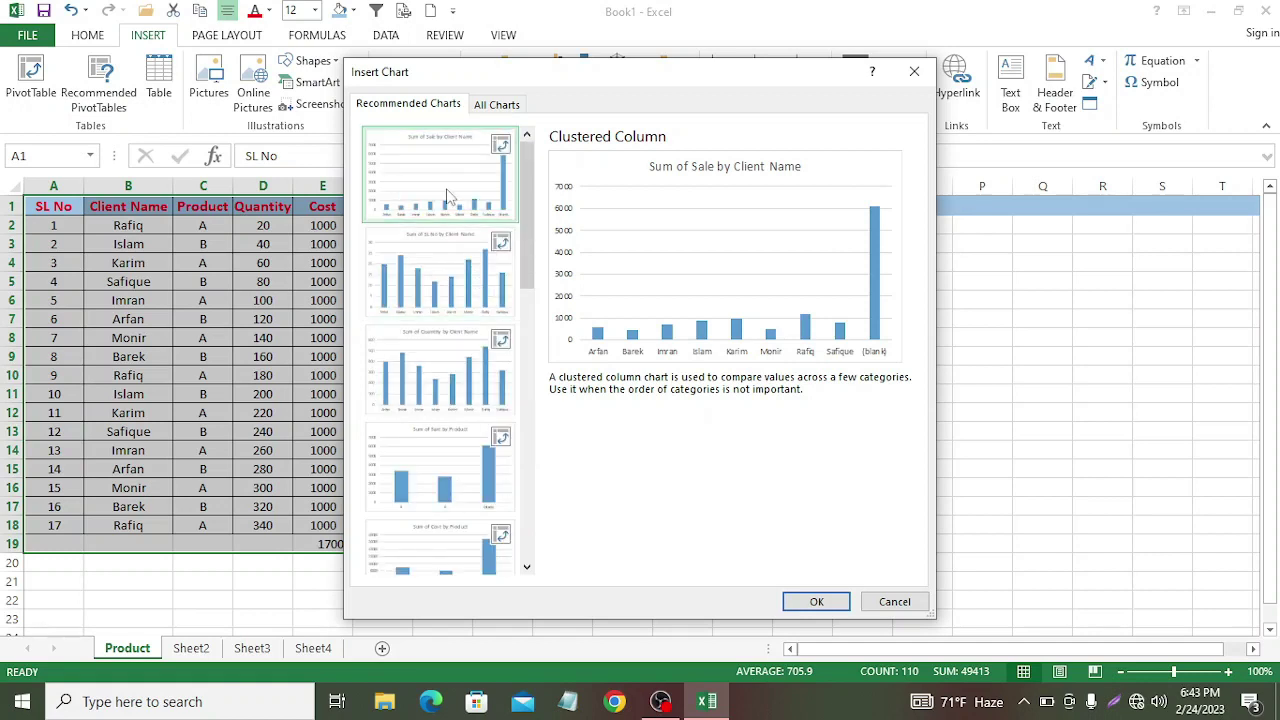
pyautogui.click(448, 196)
pyautogui.click(815, 603)
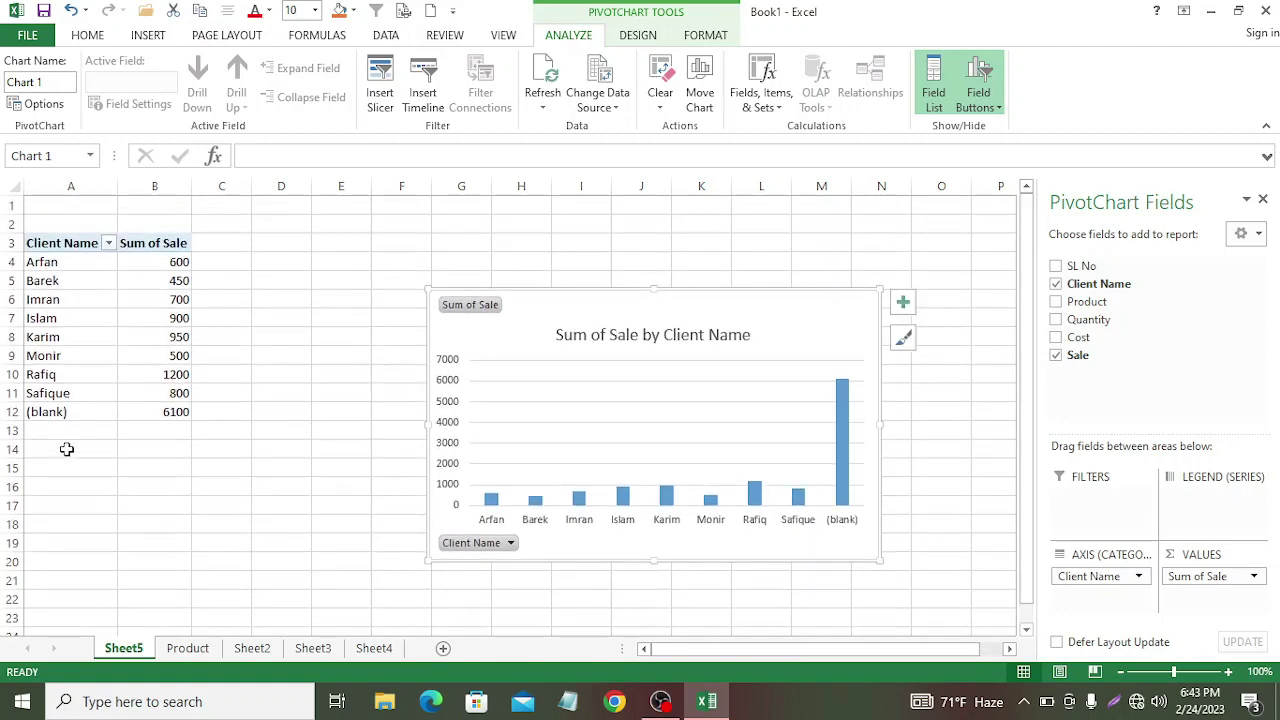
# Step: Close the PivotChart Fields list beside the new chart
pyautogui.scroll(-1, 66, 449)
pyautogui.scroll(1, 67, 449)
pyautogui.scroll(-2, 70, 447)
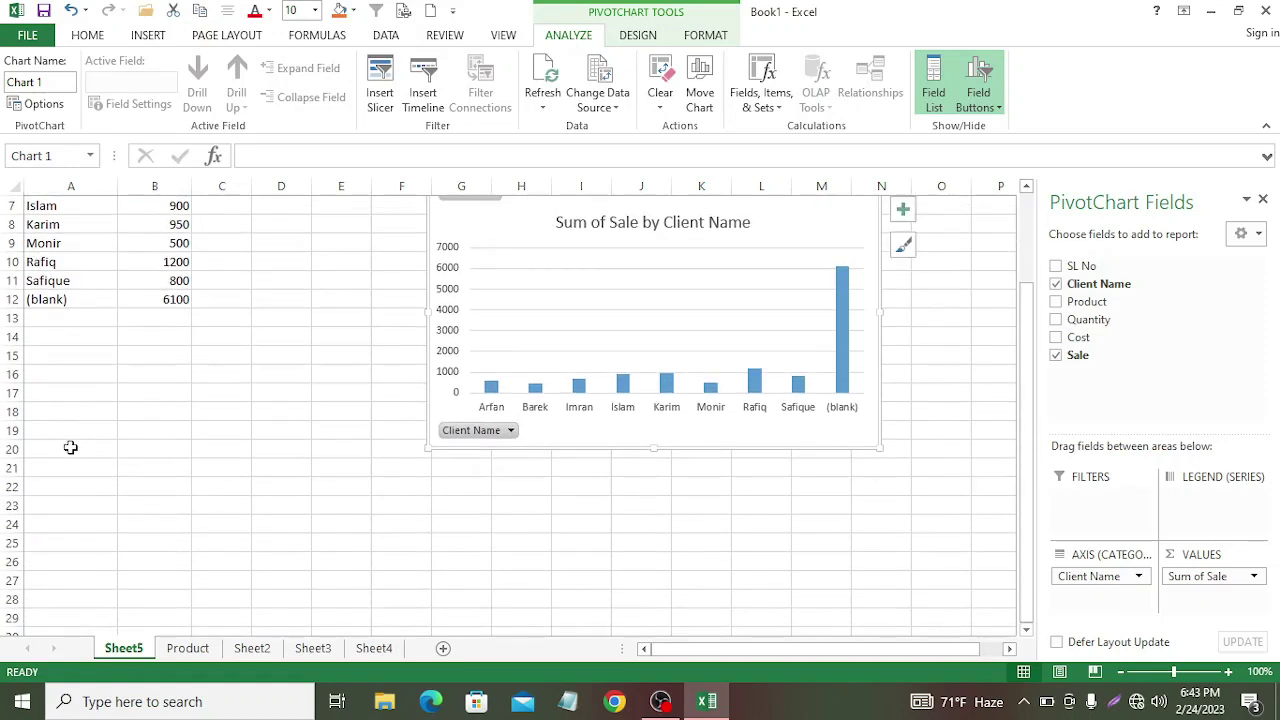
pyautogui.scroll(2, 151, 380)
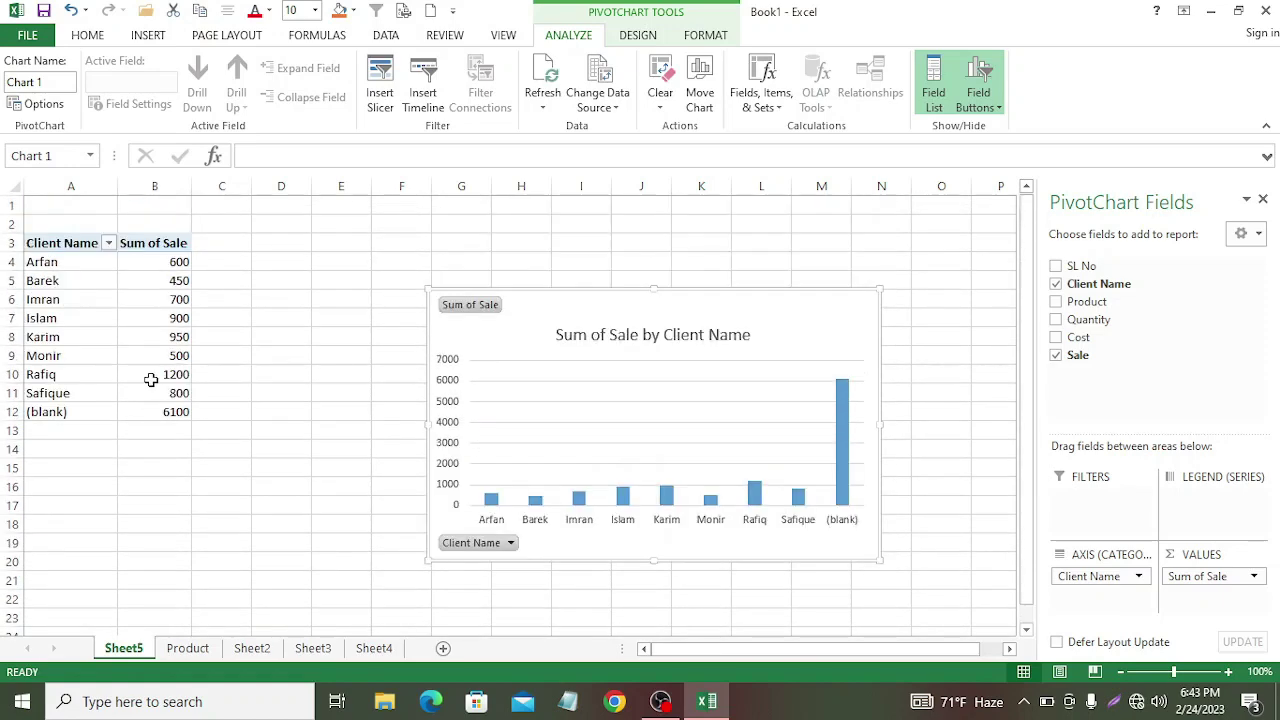
pyautogui.moveTo(151, 380)
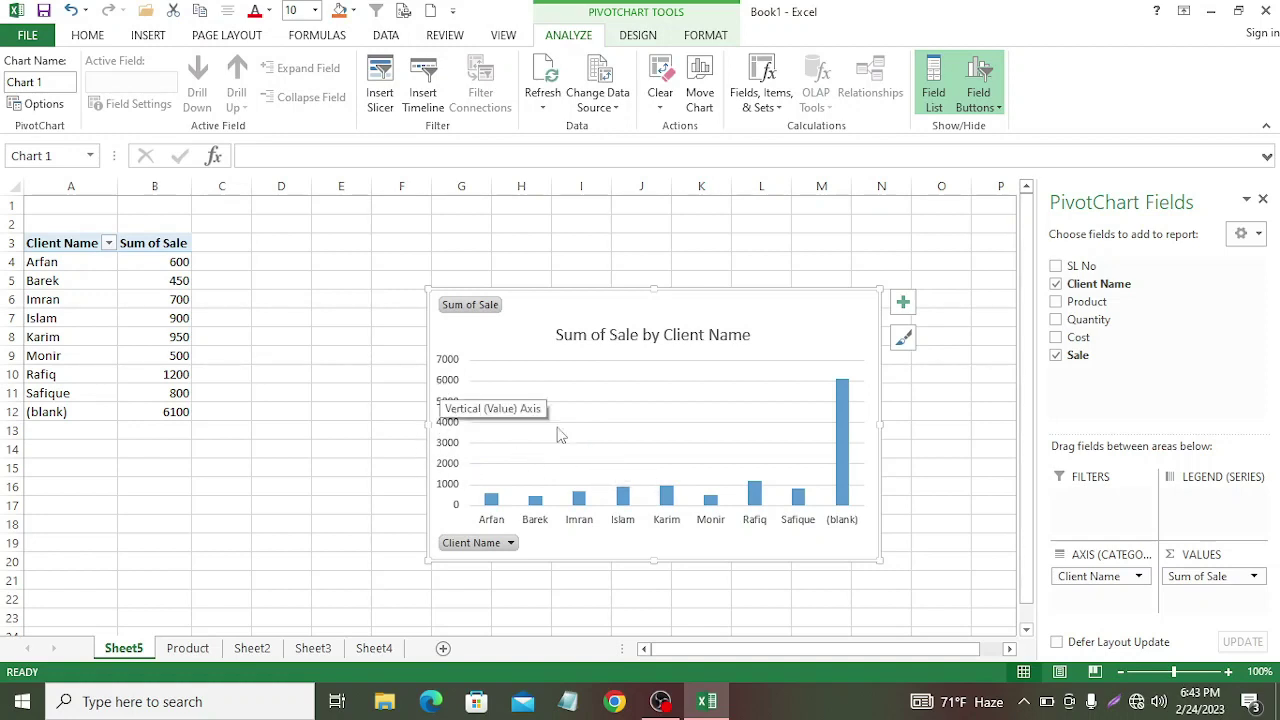
pyautogui.click(617, 442)
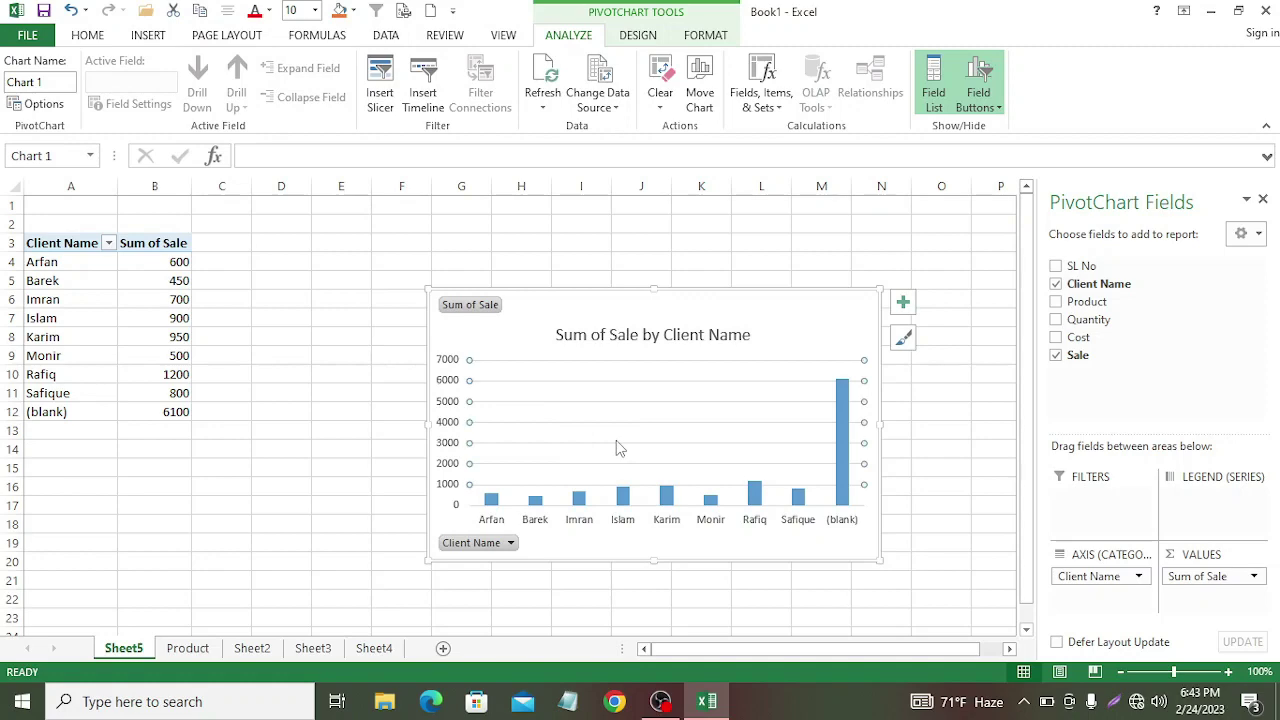
pyautogui.scroll(-2, 608, 430)
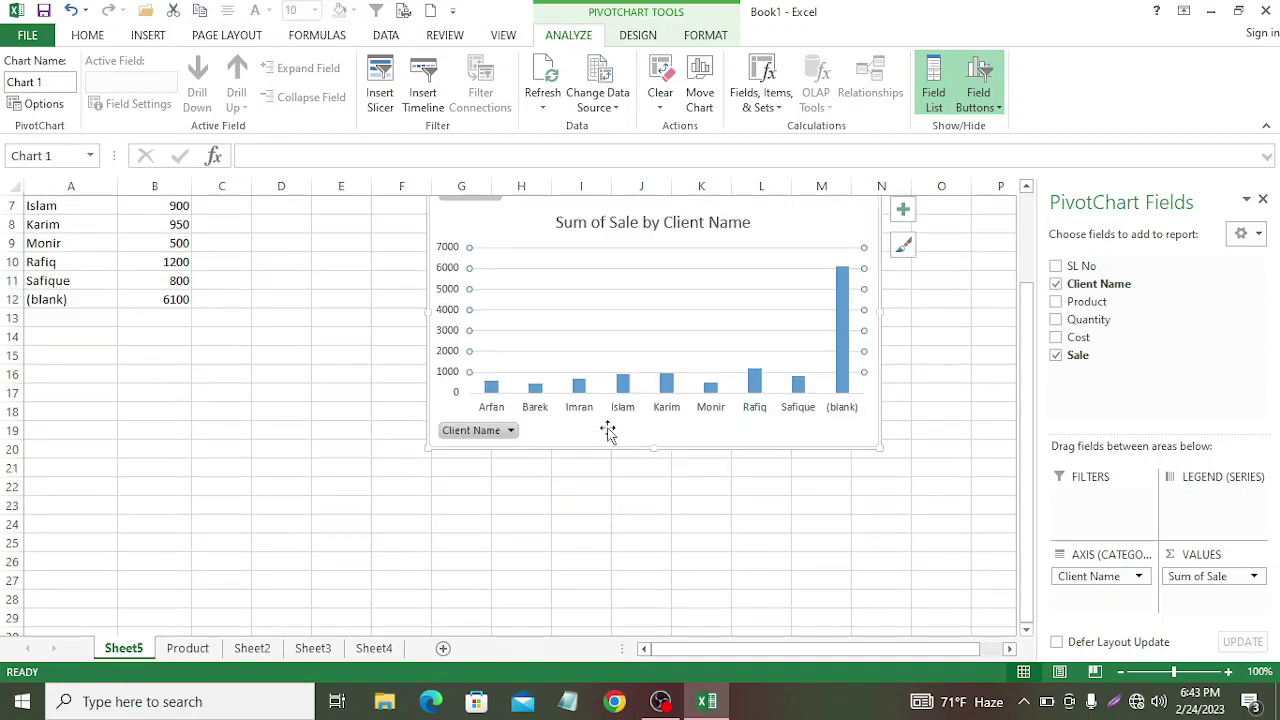
pyautogui.scroll(2, 606, 429)
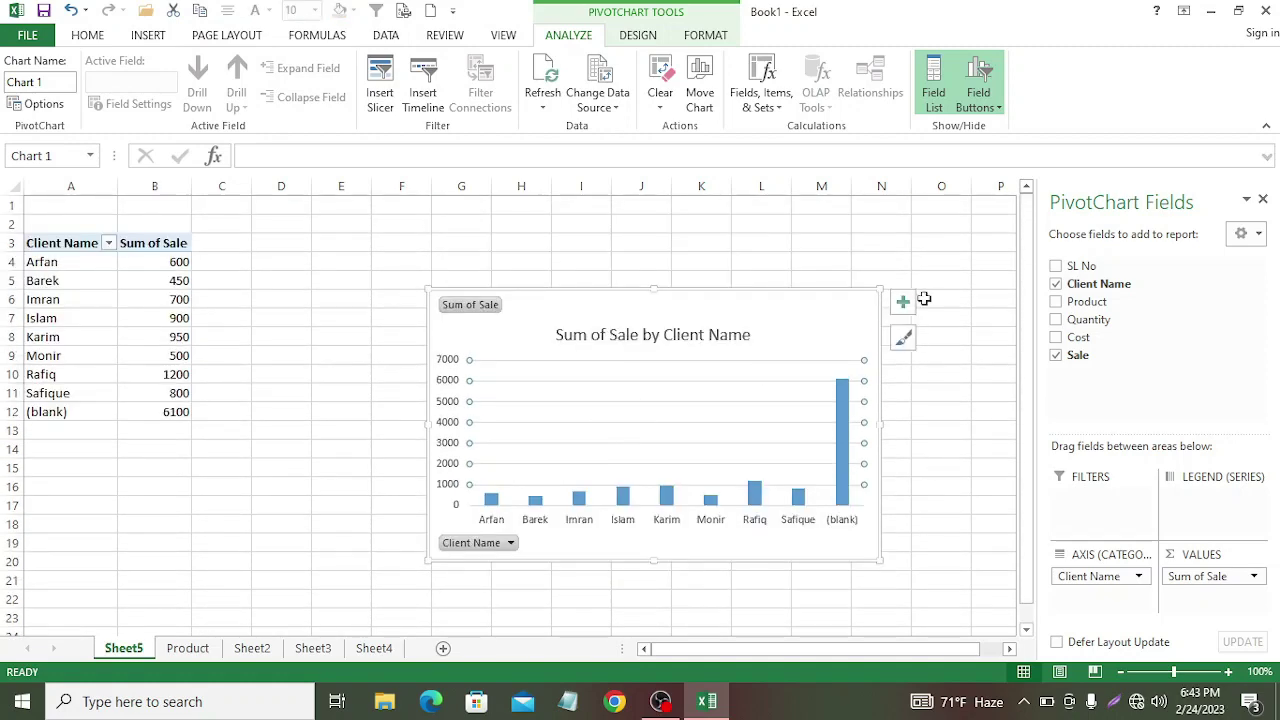
pyautogui.click(1263, 201)
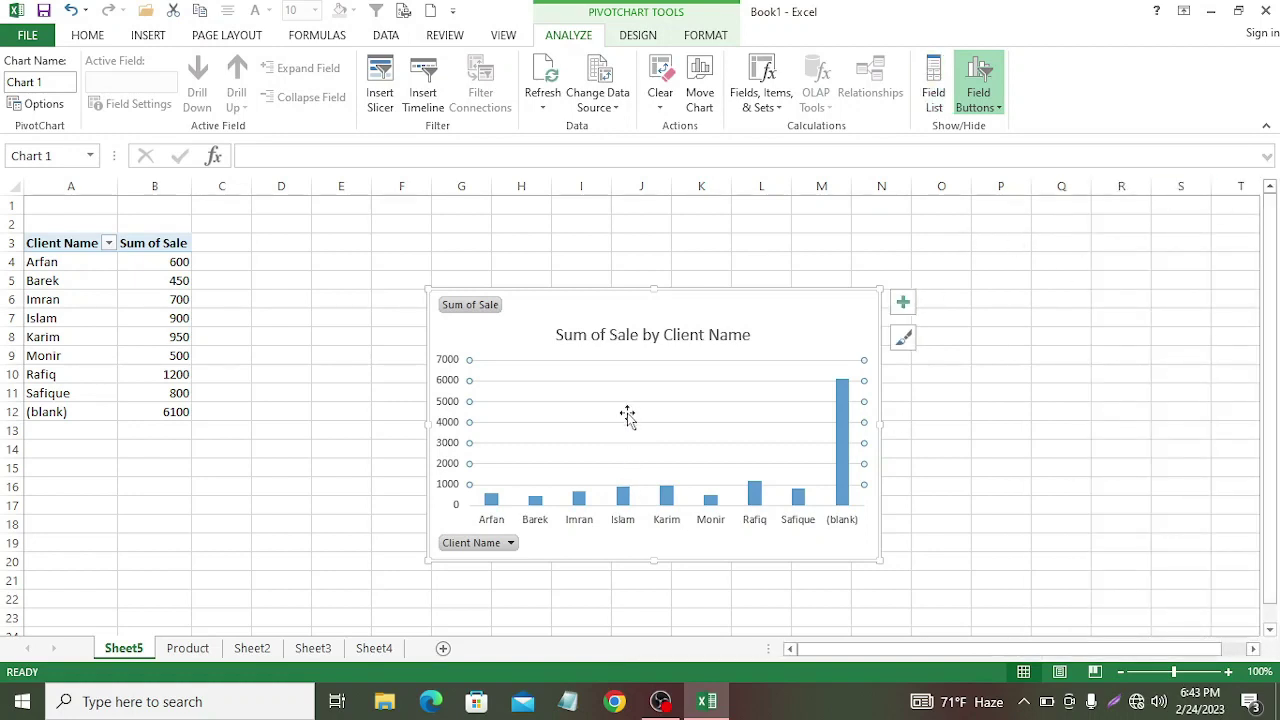
# Step: Move the chart up beside the pivot table and switch to the OBS window
pyautogui.moveTo(947, 647); pyautogui.dragTo(890, 657)
pyautogui.moveTo(651, 292)
pyautogui.mouseDown()
pyautogui.moveTo(457, 277)
pyautogui.moveTo(427, 215)
pyautogui.moveTo(471, 343)
pyautogui.moveTo(383, 457)
pyautogui.moveTo(211, 409)
pyautogui.moveTo(380, 283)
pyautogui.moveTo(577, 220)
pyautogui.moveTo(563, 231)
pyautogui.mouseUp()
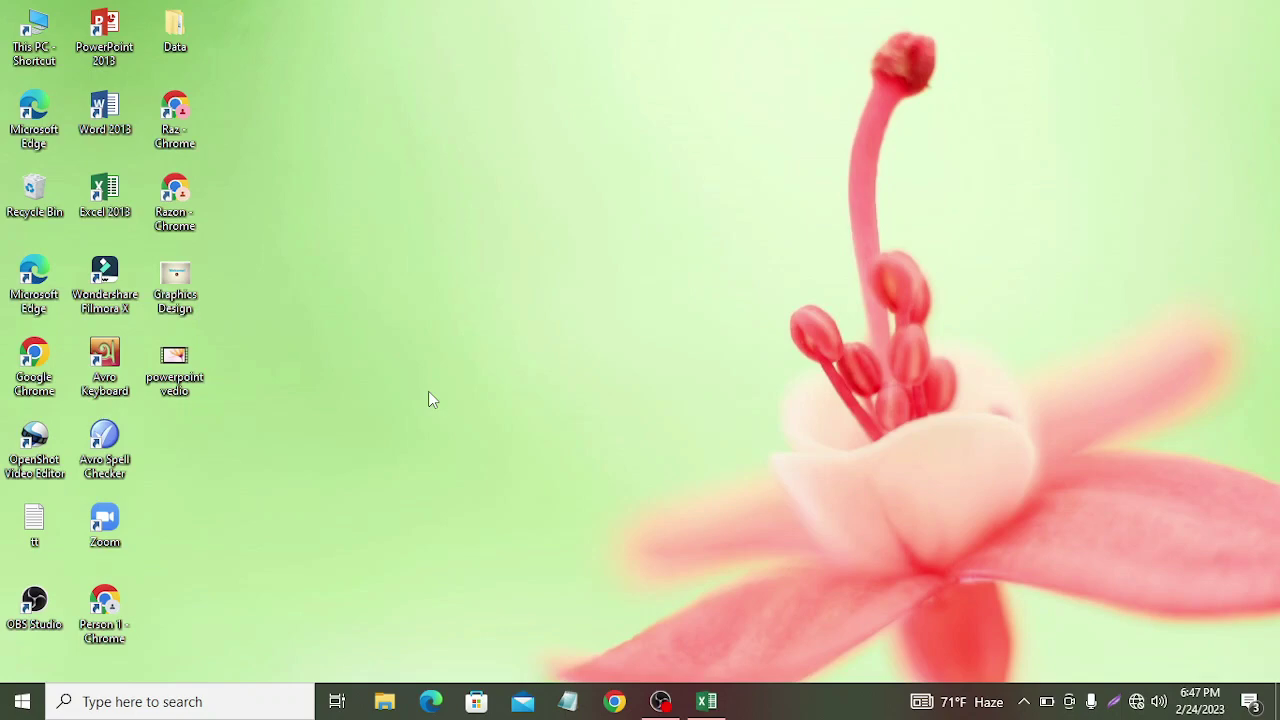
pyautogui.click(670, 700)
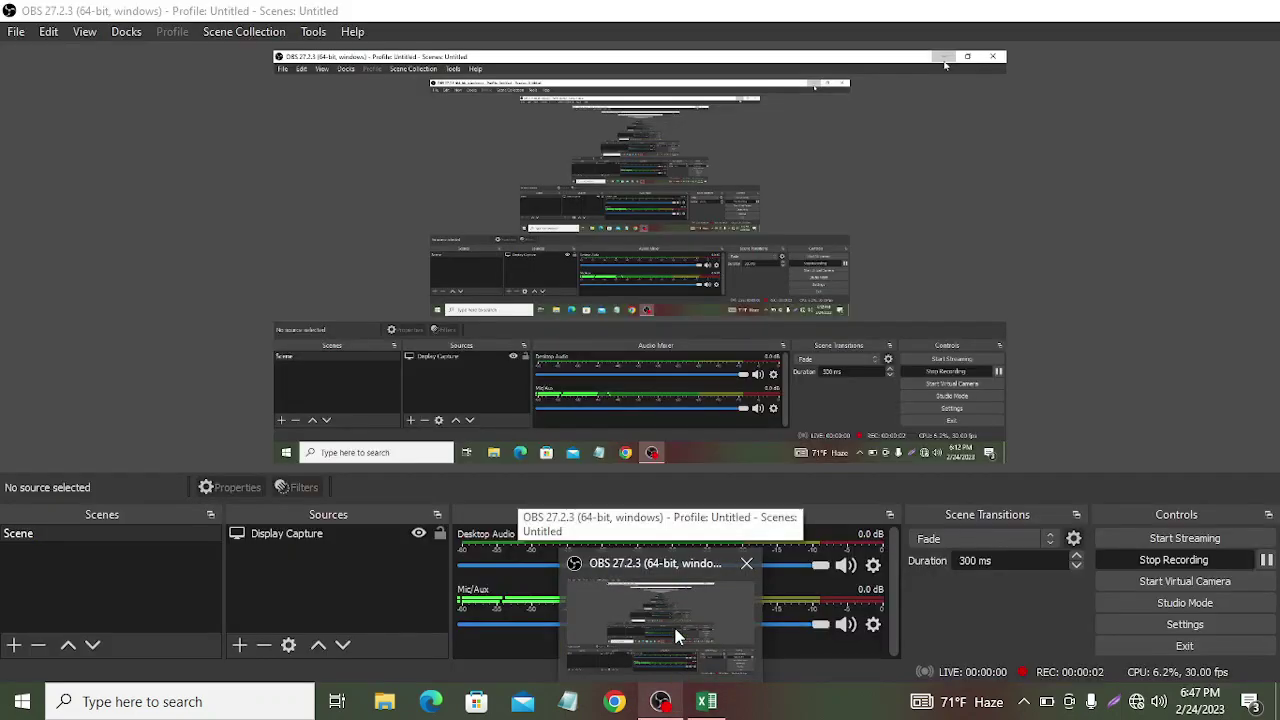